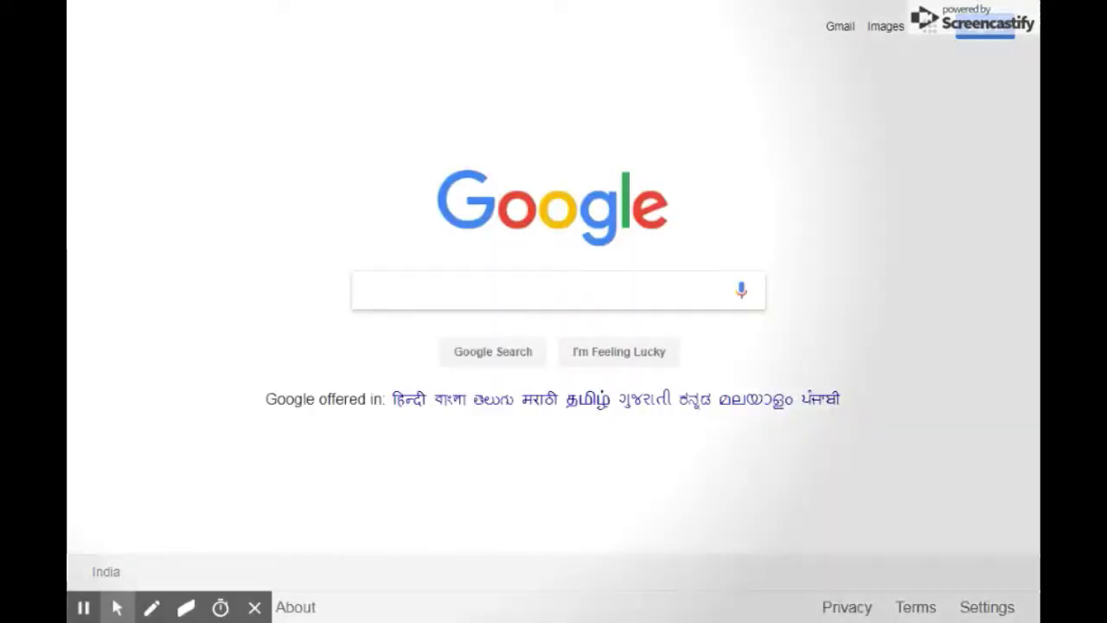
Search Google for 'Blogger'.
{"action": "key", "text": "alt+m"}
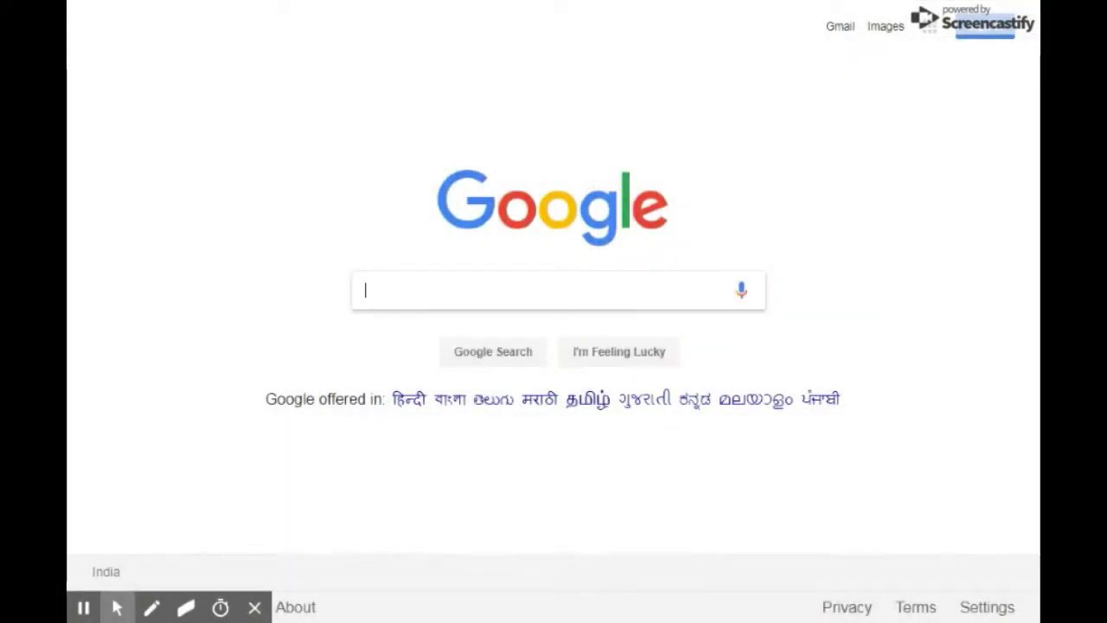
{"action": "left_click", "coordinate": [451, 288]}
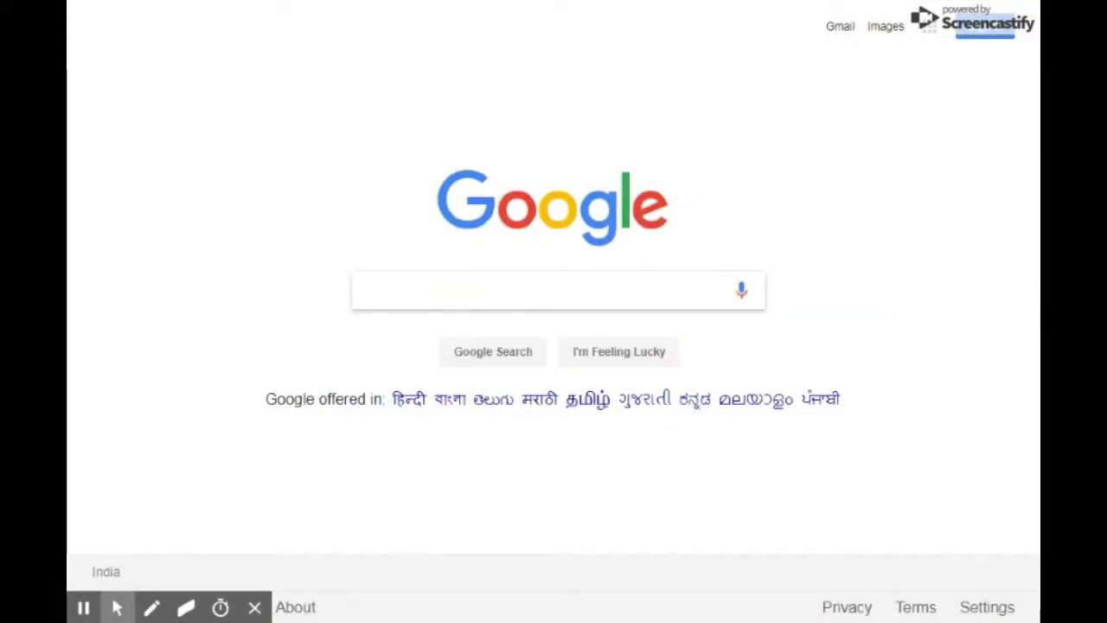
{"action": "left_click", "coordinate": [434, 288]}
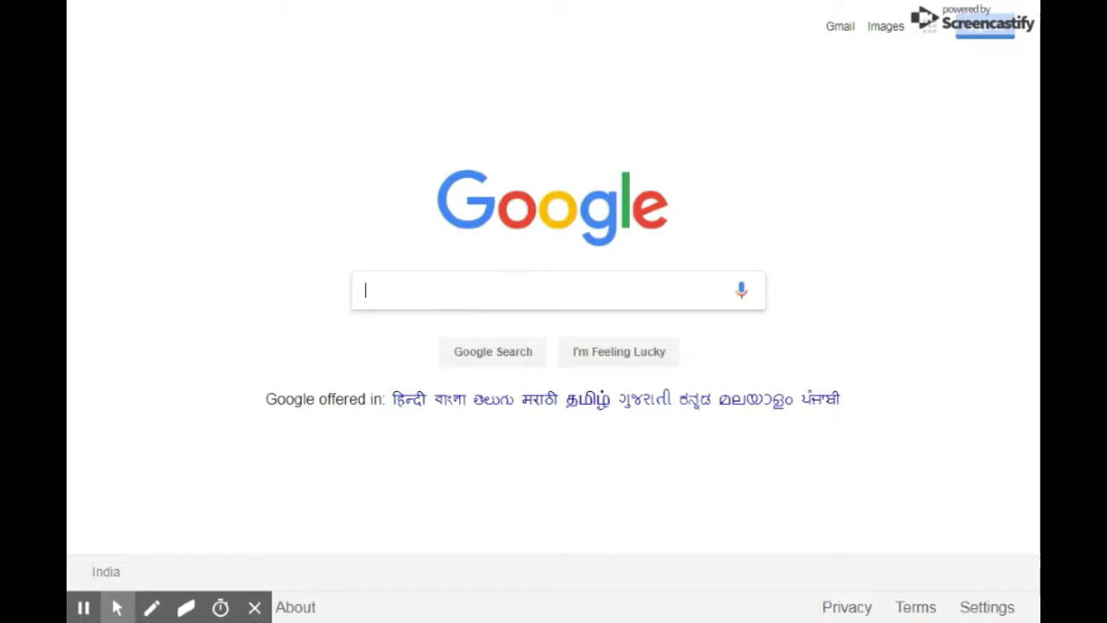
{"action": "type", "text": "Bk"}
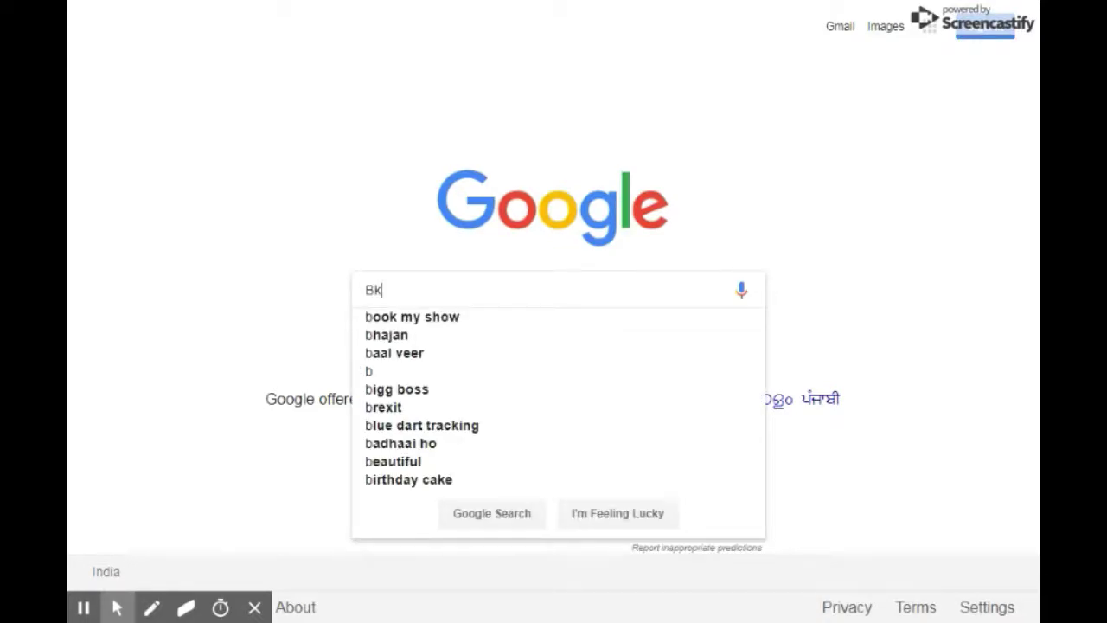
{"action": "key", "text": "BackSpace"}
{"action": "type", "text": "logger"}
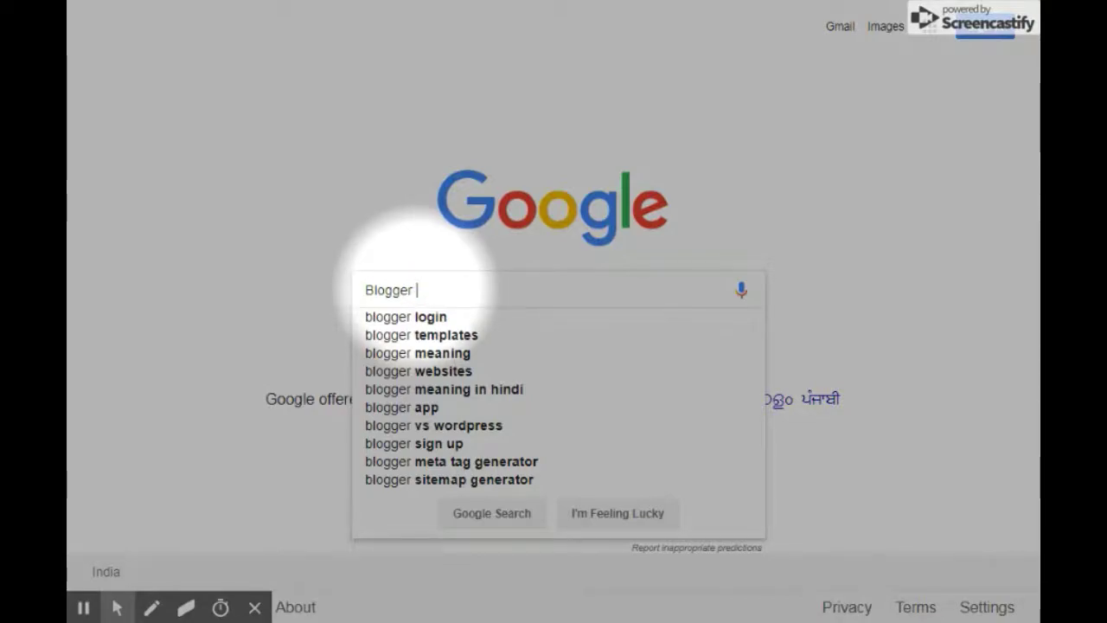
{"action": "key", "text": "Return"}
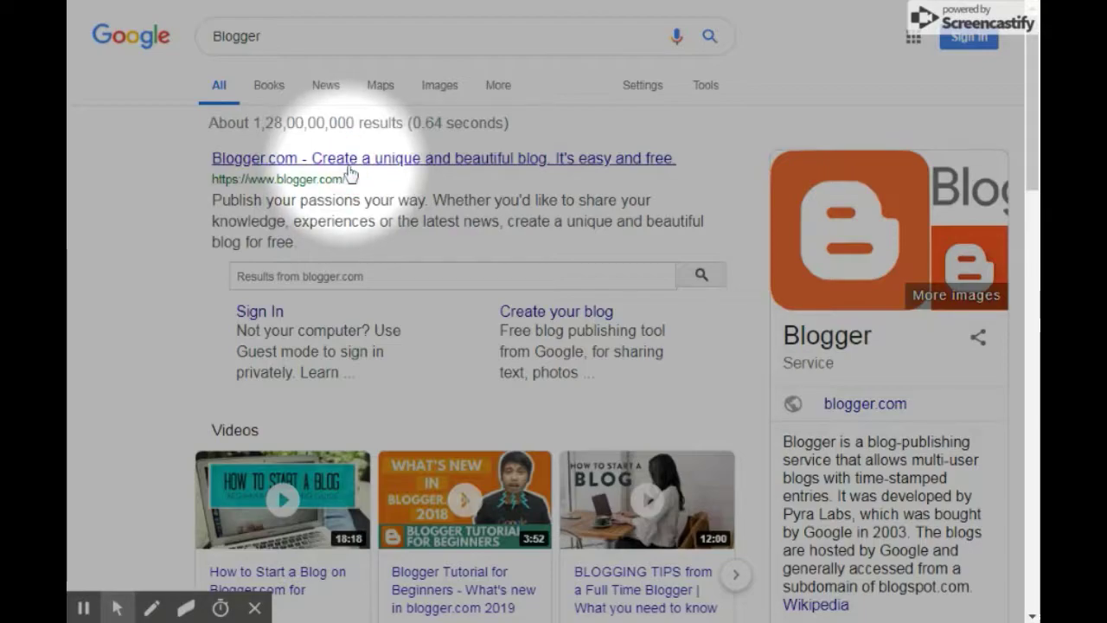
Open the Blogger.com result and highlight the 'Publish your passions, your way' headline.
{"action": "left_click", "coordinate": [348, 166]}
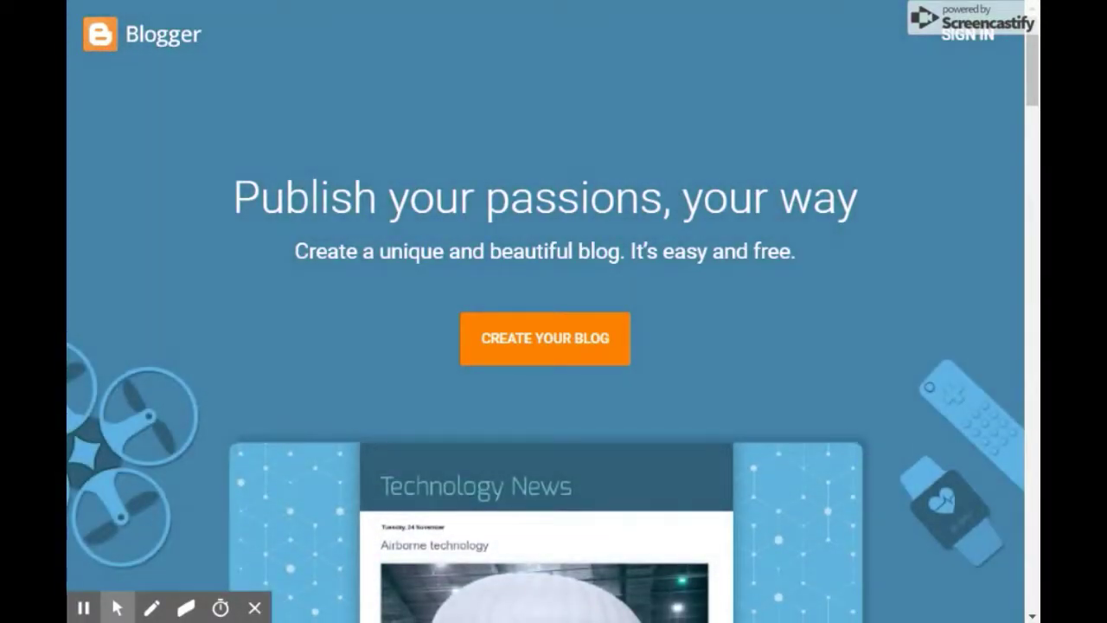
{"action": "left_click_drag", "start_coordinate": [238, 197], "coordinate": [419, 198]}
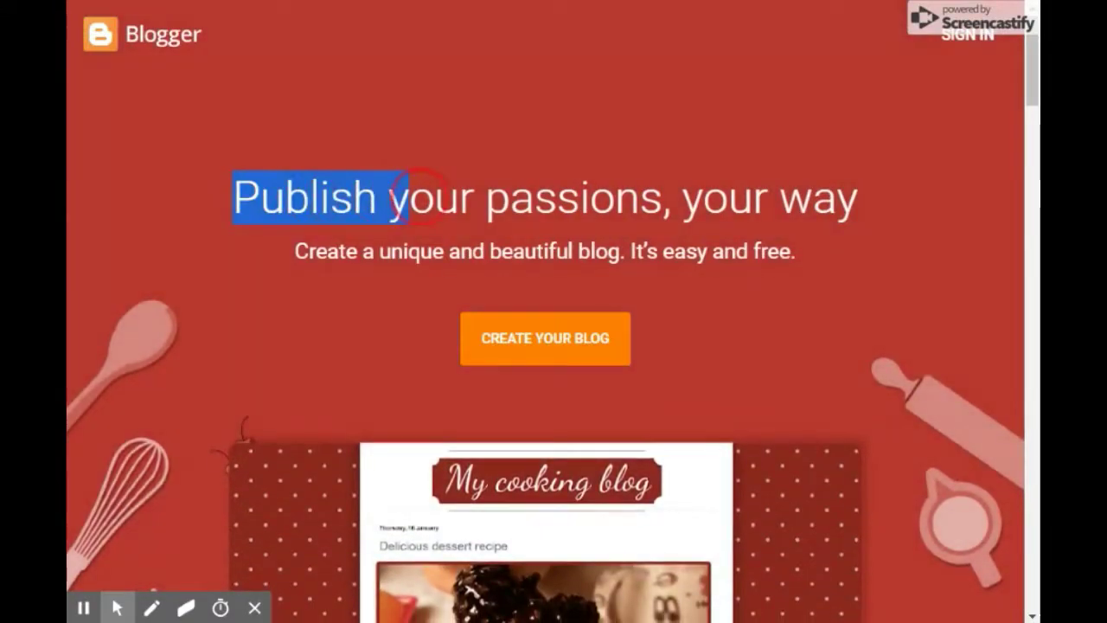
{"action": "left_click_drag", "start_coordinate": [616, 209], "coordinate": [808, 213]}
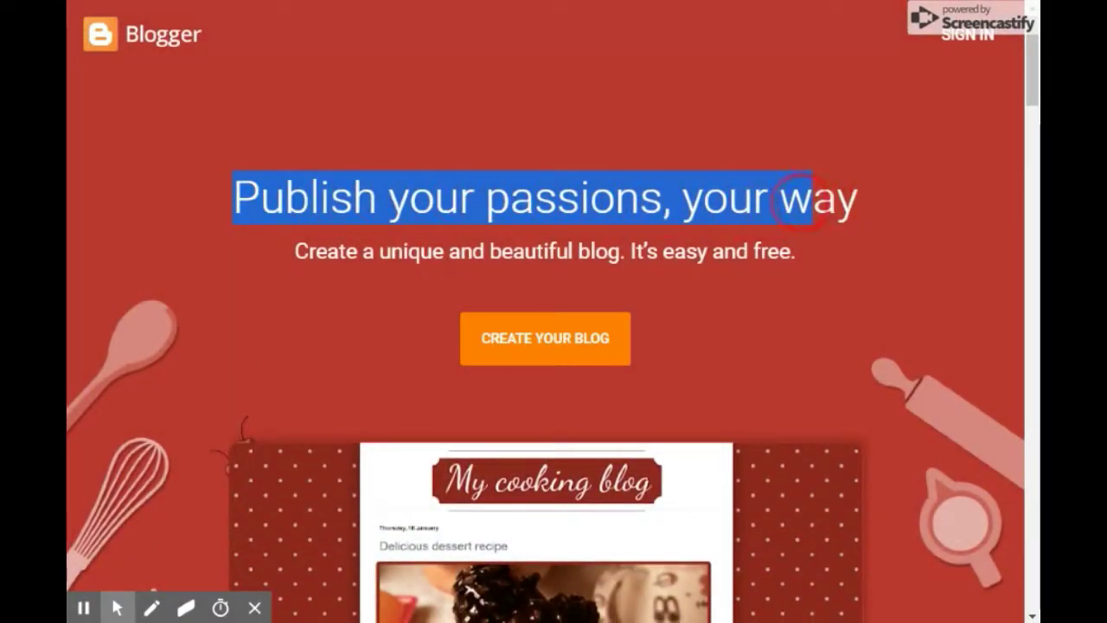
{"action": "double_click", "coordinate": [805, 201]}
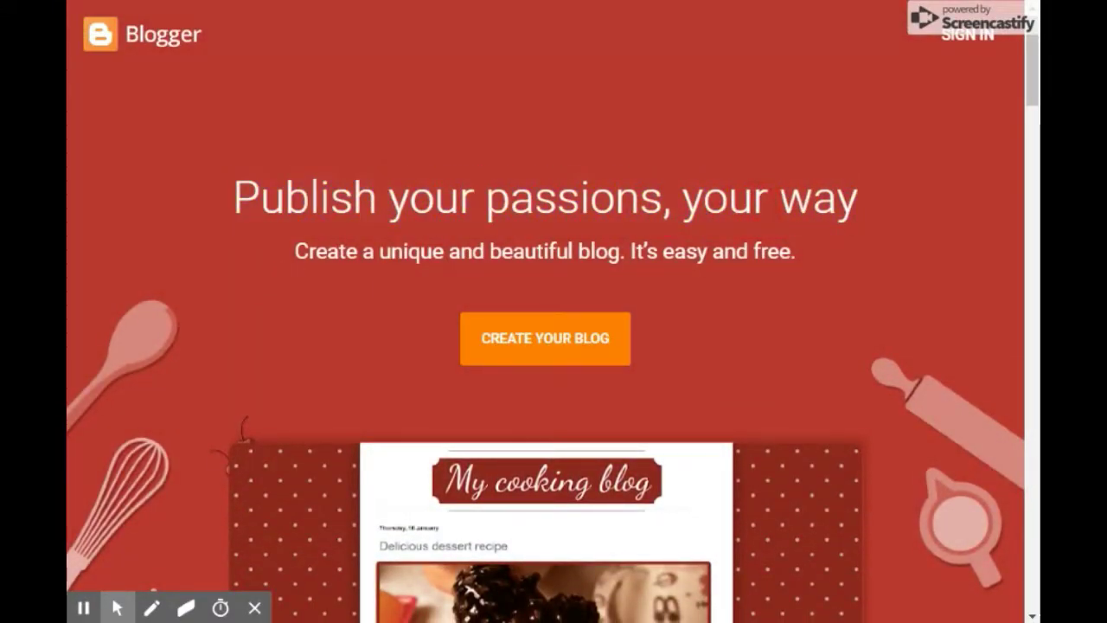
Scroll through the Blogger landing page sections and back to the top.
{"action": "scroll", "coordinate": [747, 277], "scroll_direction": "down", "scroll_amount": 10}
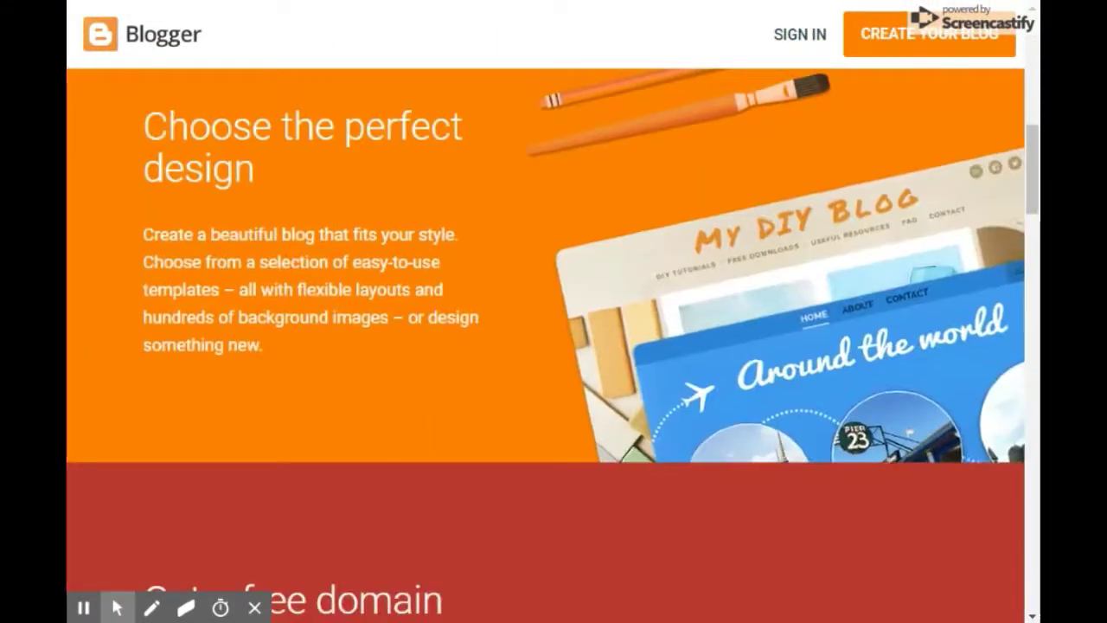
{"action": "scroll", "coordinate": [531, 250], "scroll_direction": "down", "scroll_amount": 7}
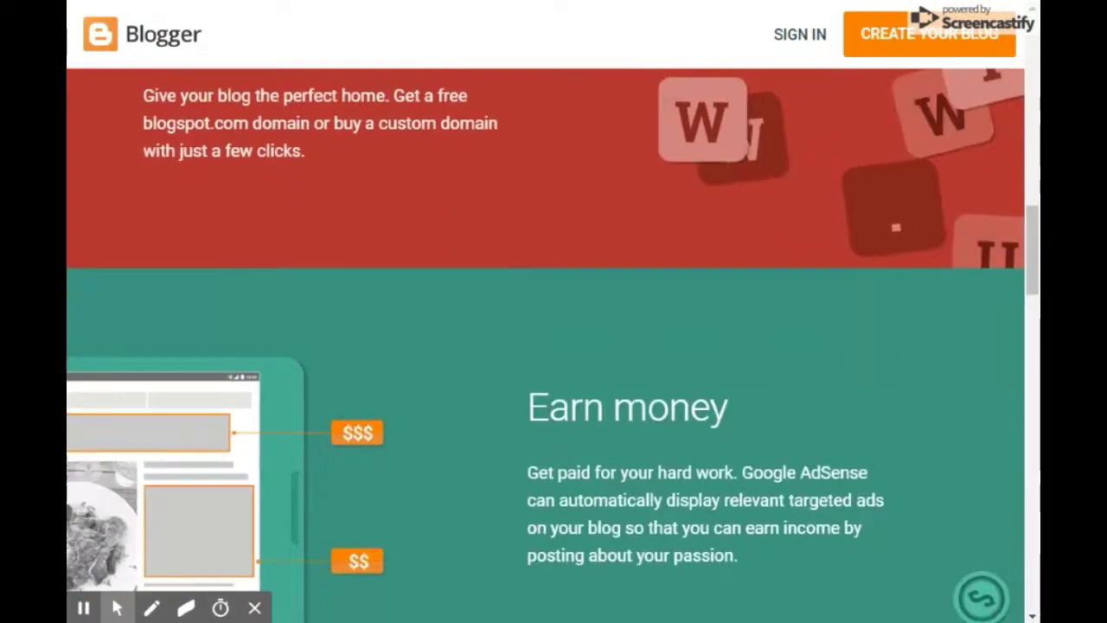
{"action": "scroll", "coordinate": [208, 268], "scroll_direction": "up", "scroll_amount": 4}
{"action": "scroll", "coordinate": [290, 337], "scroll_direction": "down", "scroll_amount": 4}
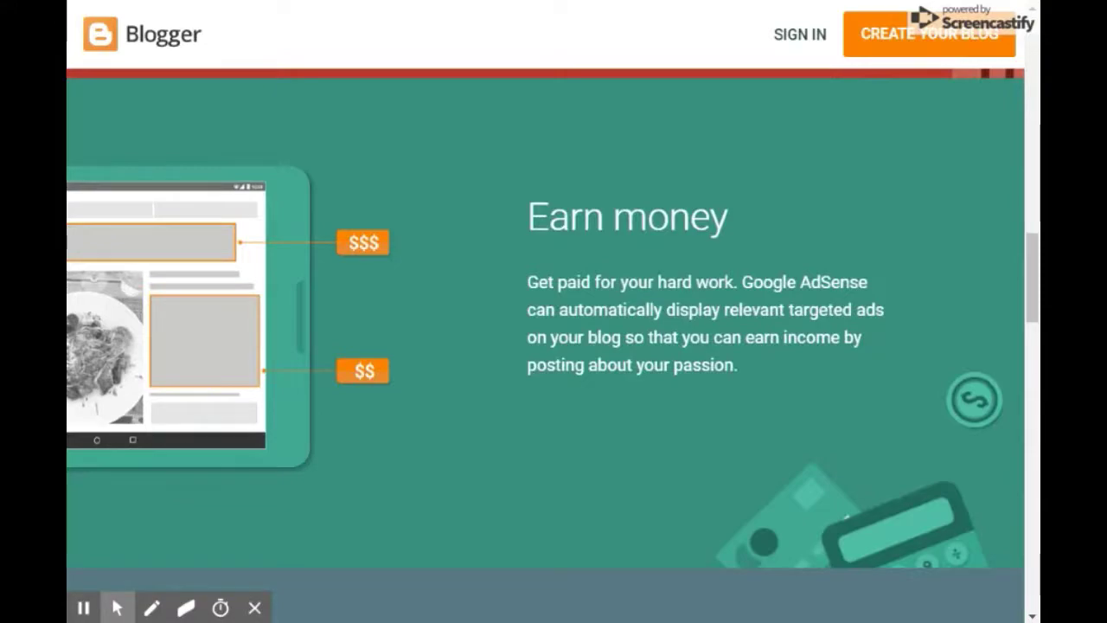
{"action": "key", "text": "alt+f"}
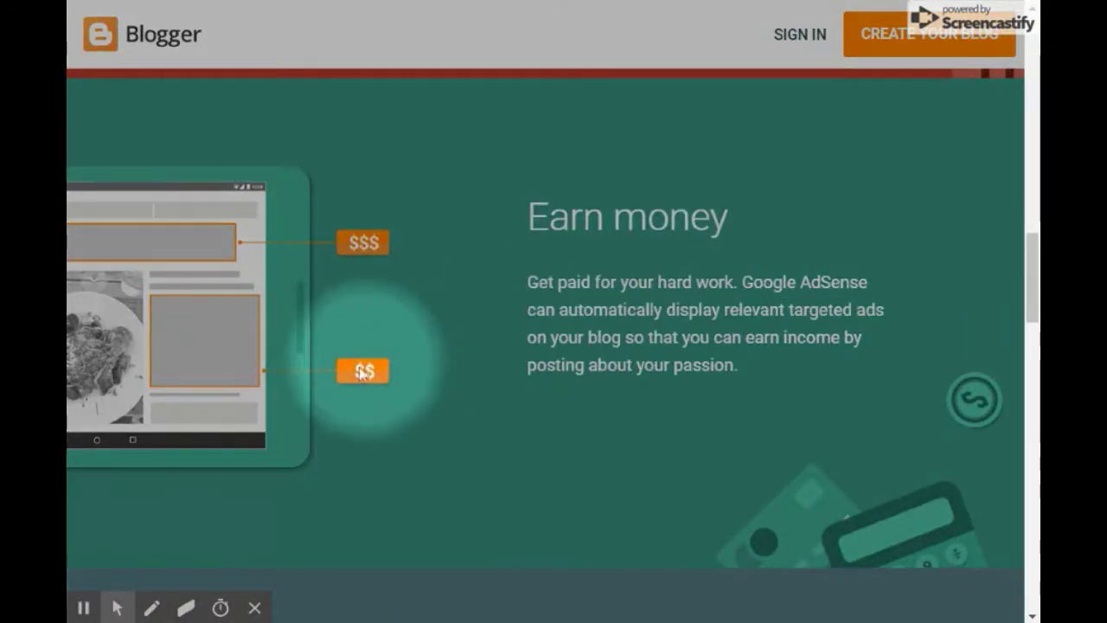
{"action": "key", "text": "alt+f"}
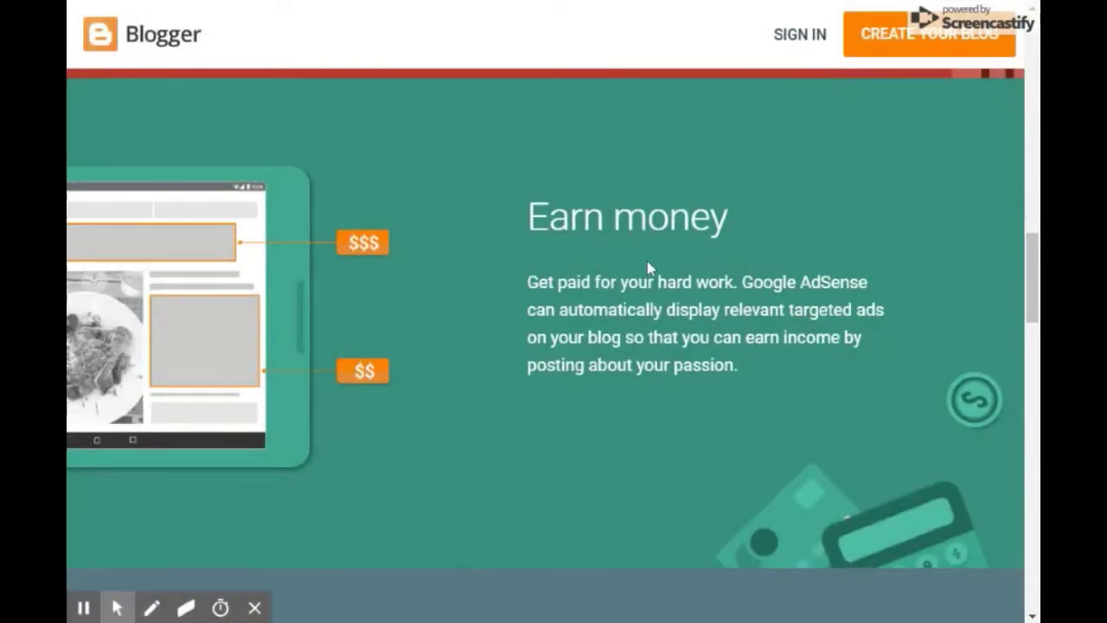
{"action": "scroll", "coordinate": [647, 261], "scroll_direction": "up", "scroll_amount": 4}
{"action": "scroll", "coordinate": [556, 334], "scroll_direction": "up", "scroll_amount": 10}
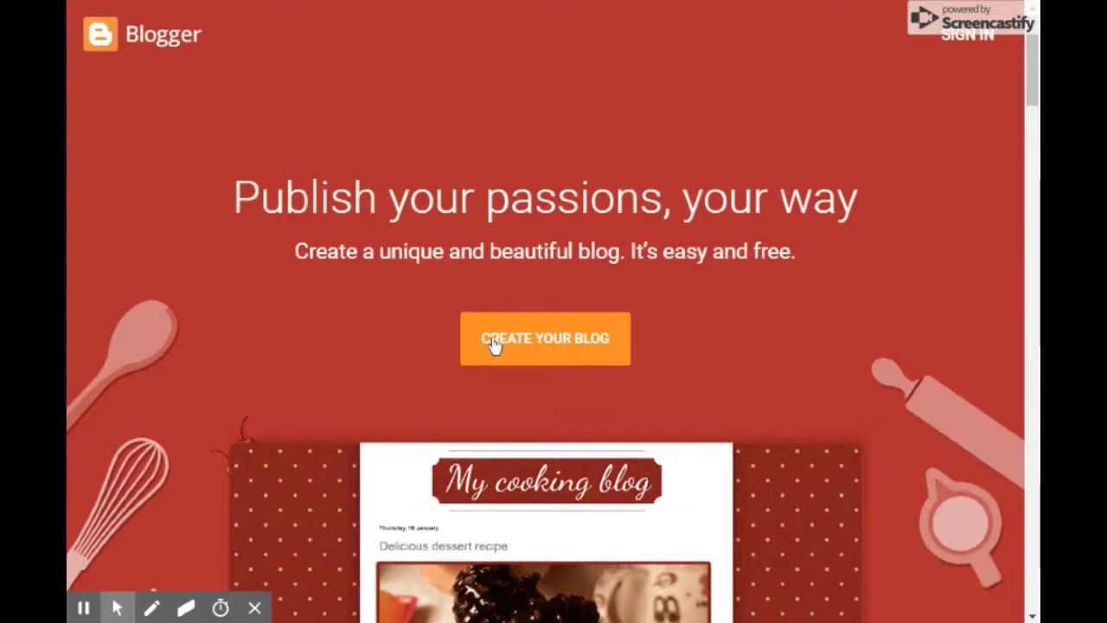
{"action": "key", "text": "alt+f"}
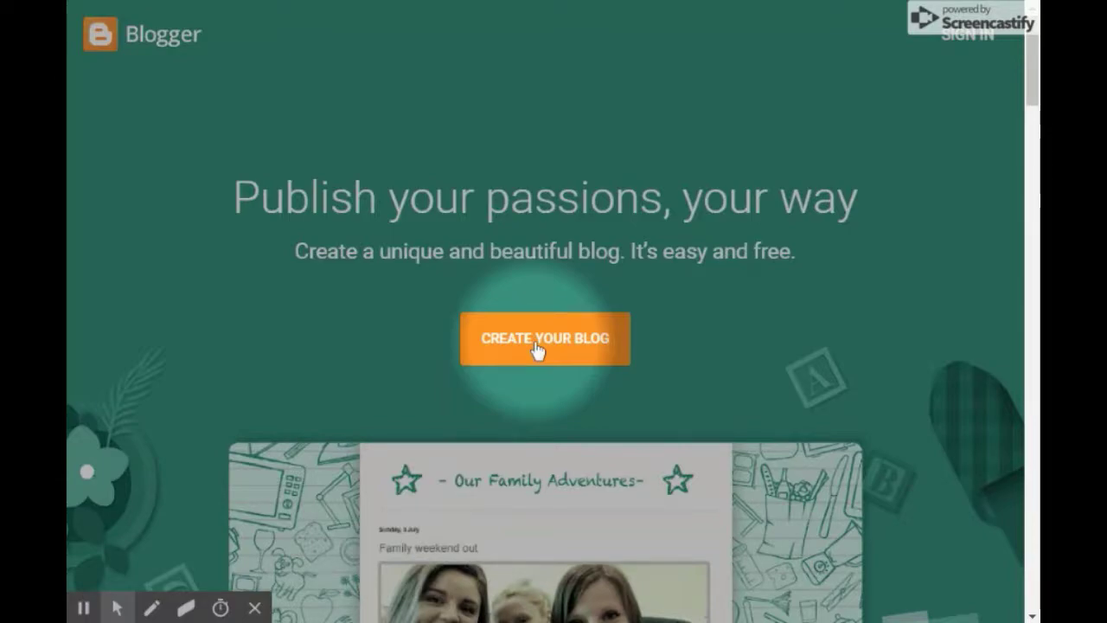
Start Create Your Blog and sign in with the account e-mail and password.
{"action": "left_click", "coordinate": [536, 346]}
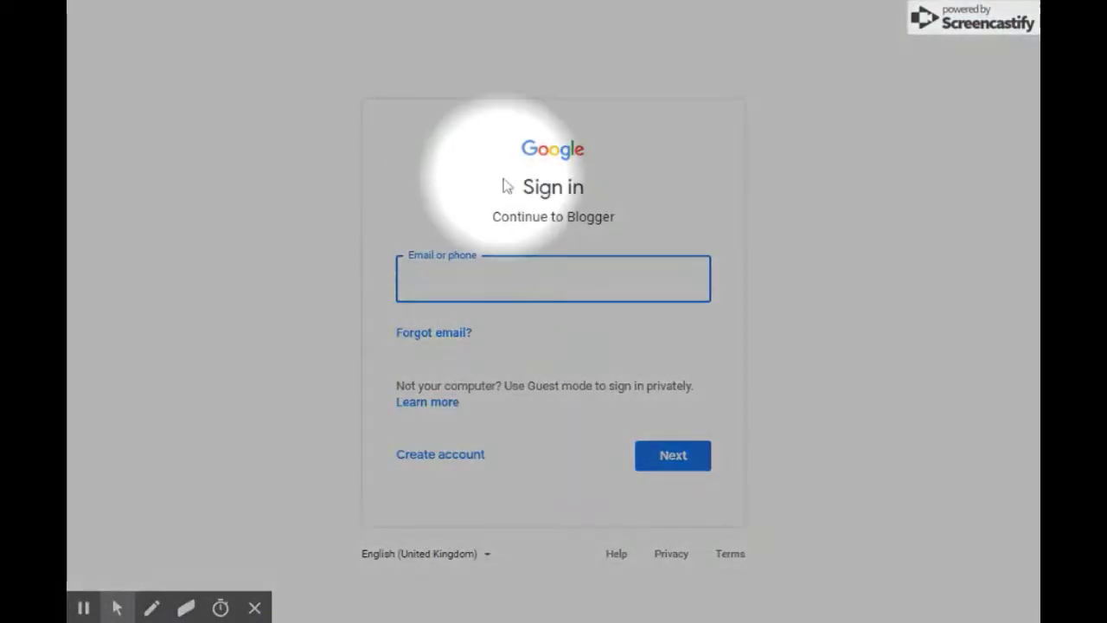
{"action": "left_click", "coordinate": [454, 280]}
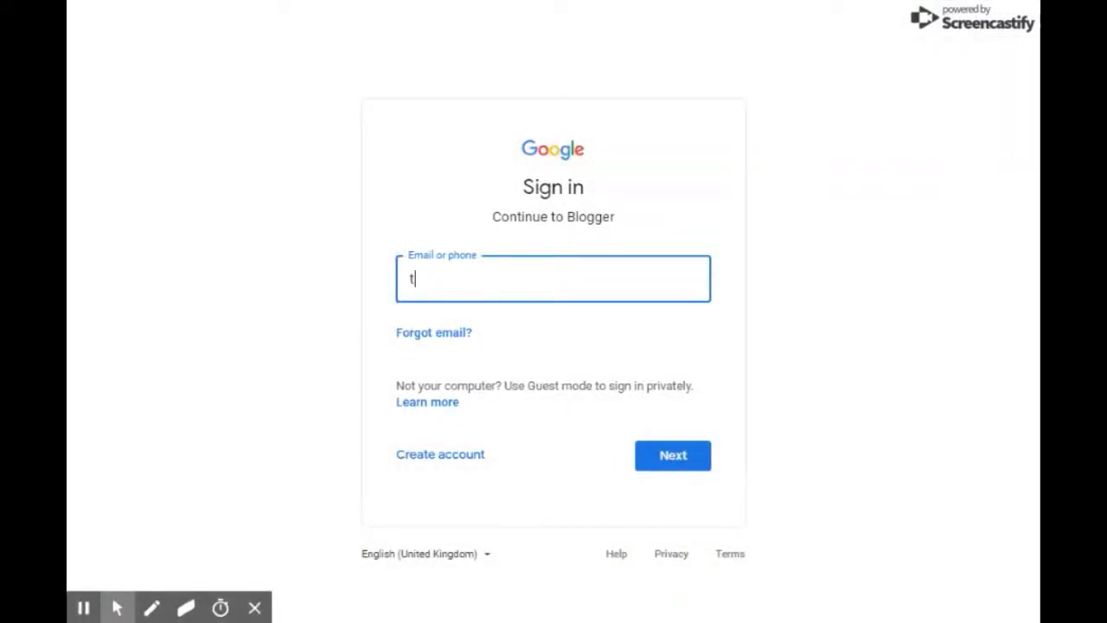
{"action": "key", "text": "Return"}
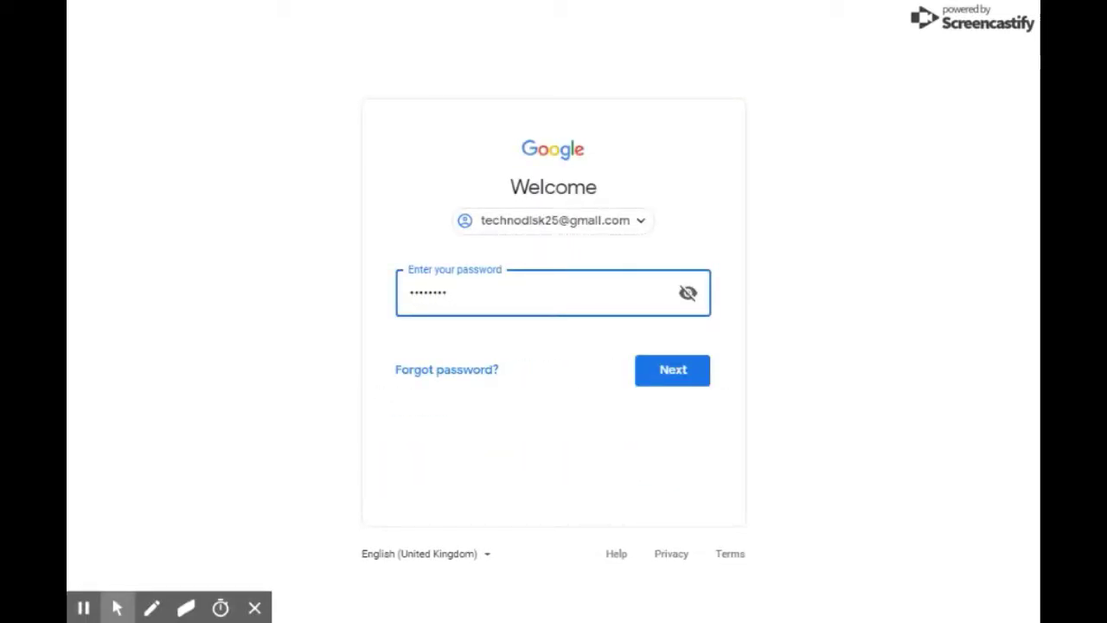
{"action": "key", "text": "Return"}
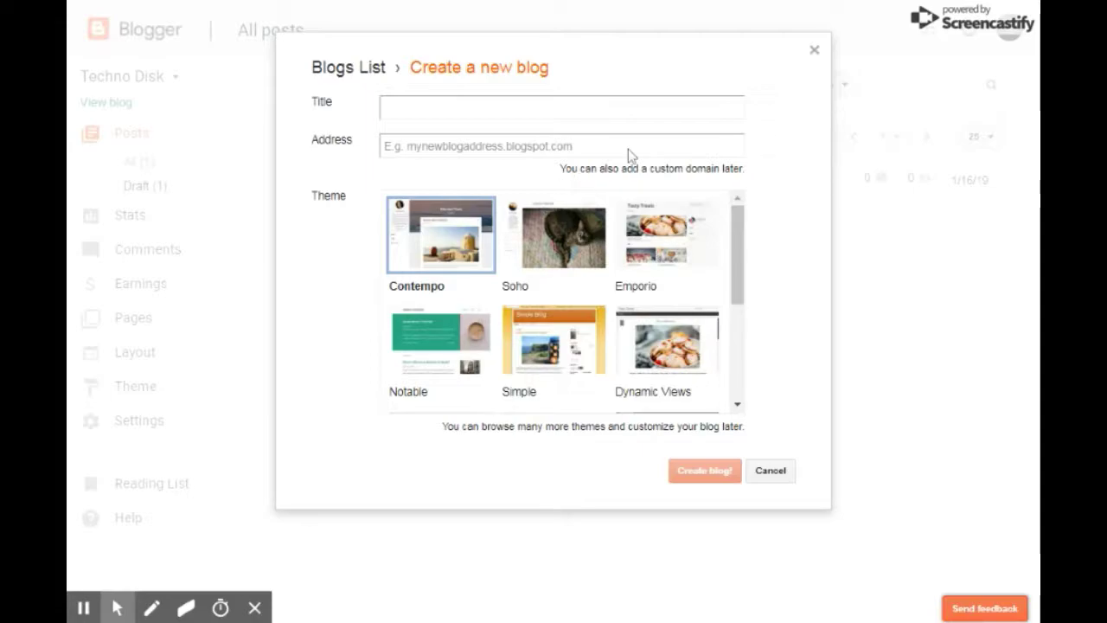
Enter 'TECHNO DISK (Technology Blog)' as the new blog's title.
{"action": "left_click", "coordinate": [667, 74]}
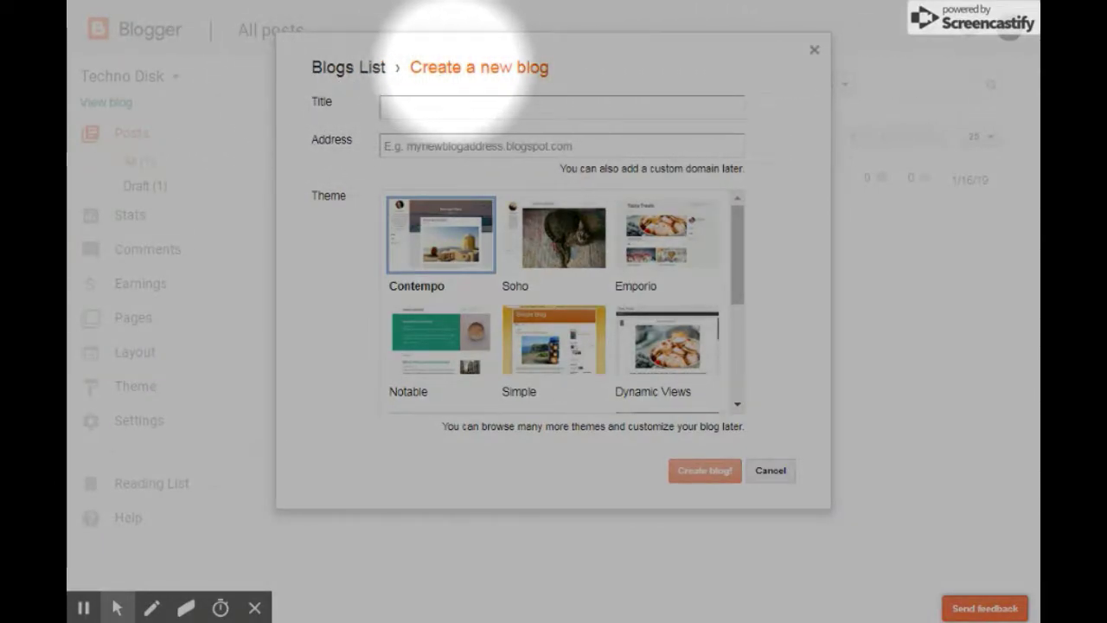
{"action": "scroll", "coordinate": [464, 257], "scroll_direction": "down", "scroll_amount": 1}
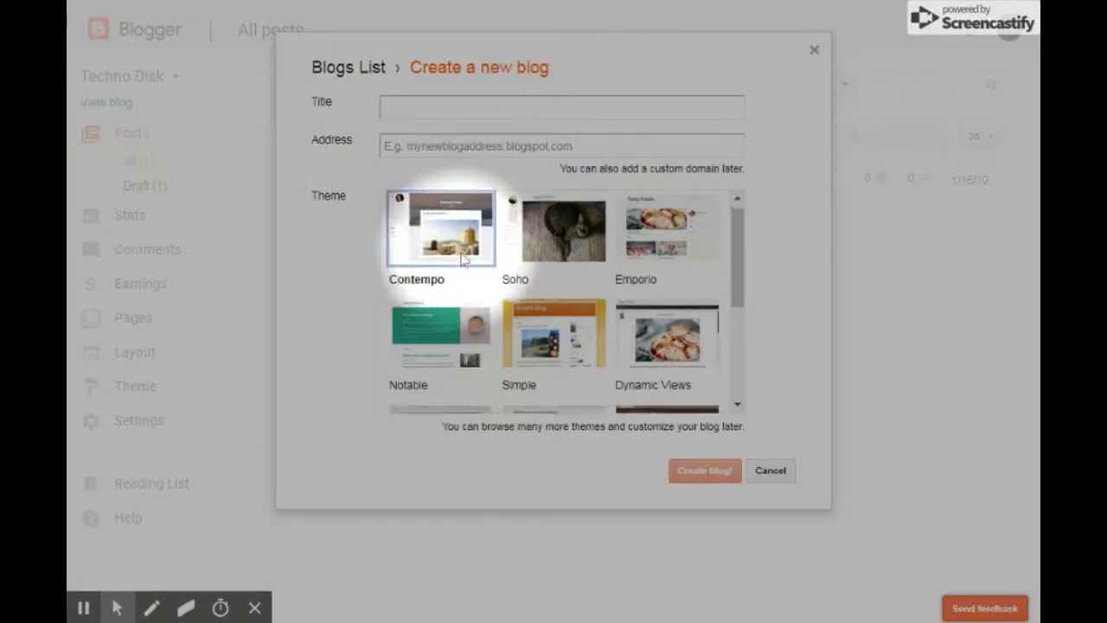
{"action": "scroll", "coordinate": [464, 257], "scroll_direction": "down", "scroll_amount": 4}
{"action": "scroll", "coordinate": [457, 238], "scroll_direction": "up", "scroll_amount": 4}
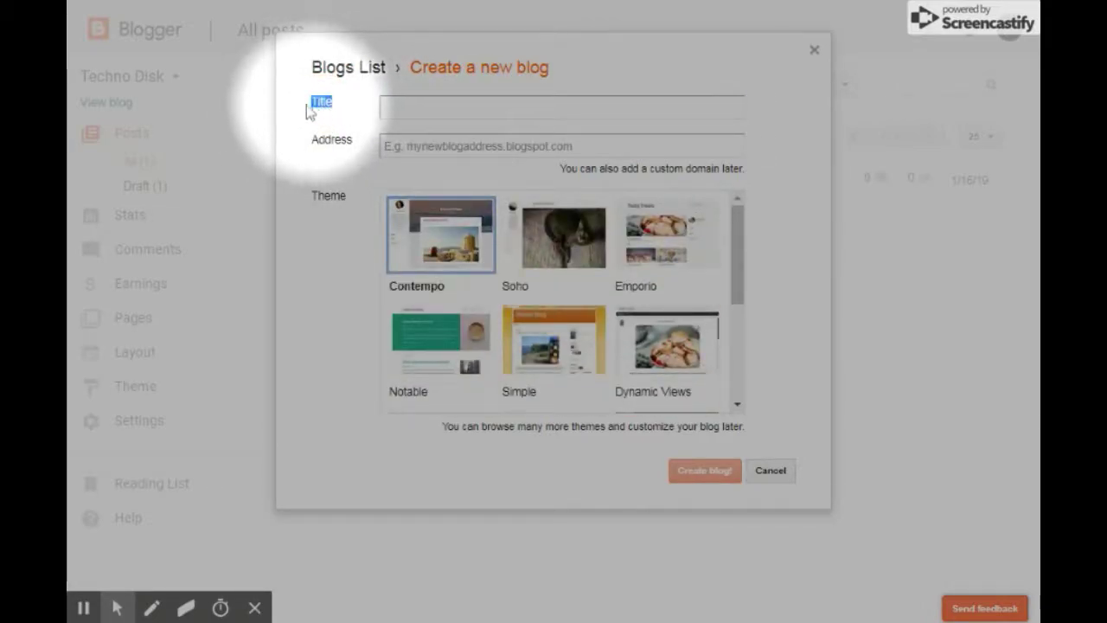
{"action": "left_click", "coordinate": [407, 106]}
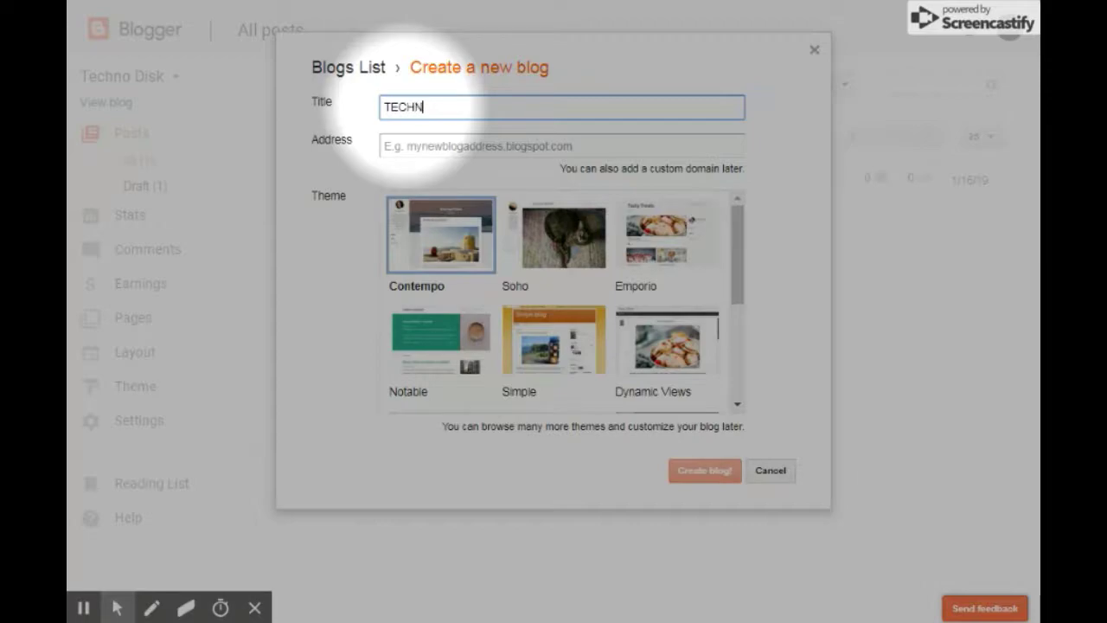
{"action": "type", "text": "TECHNO DISK "}
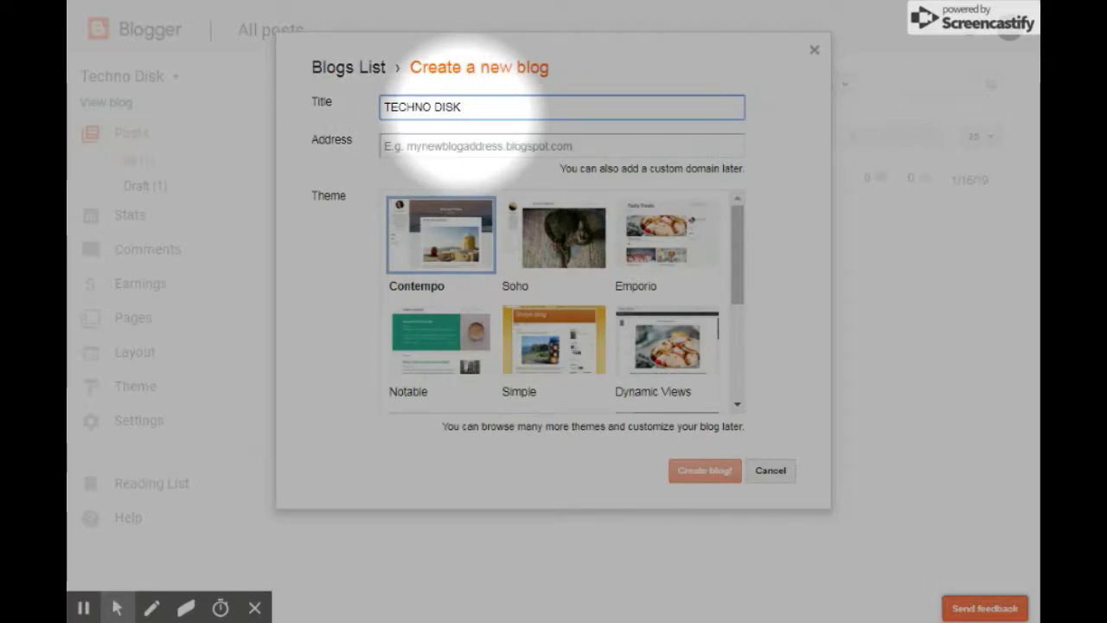
{"action": "type", "text": "(Technology Blog"}
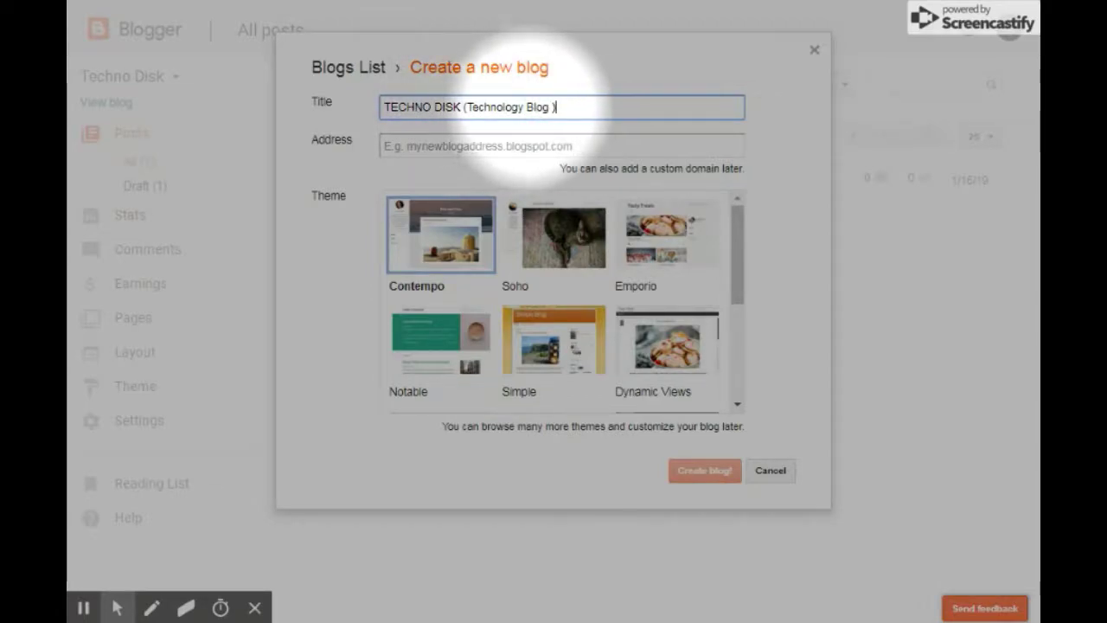
{"action": "left_click", "coordinate": [554, 106]}
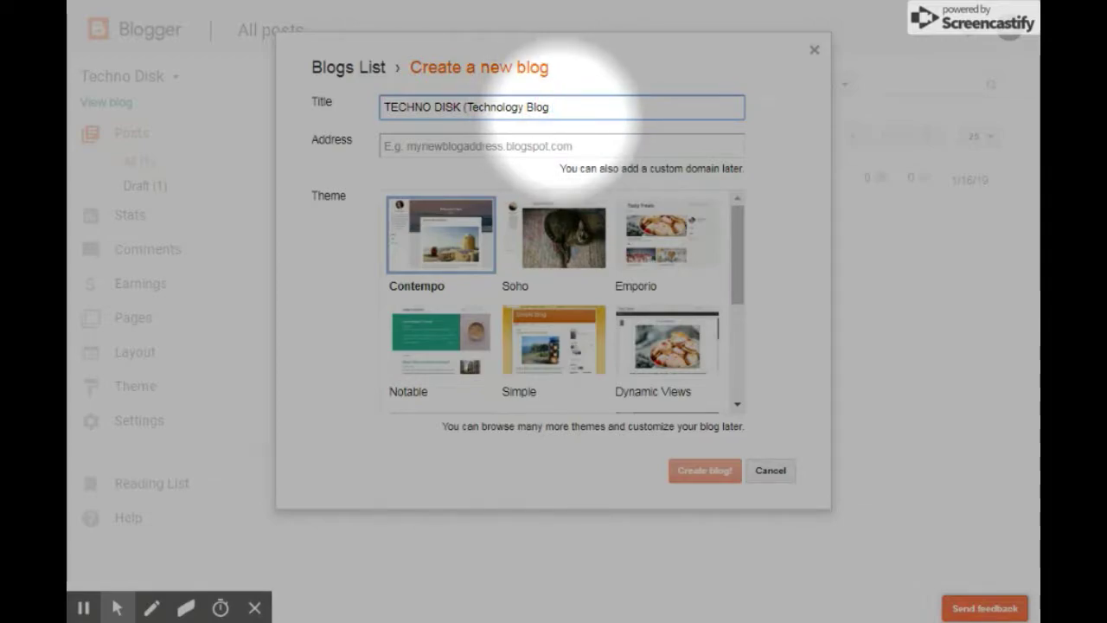
{"action": "key", "text": "BackSpace"}
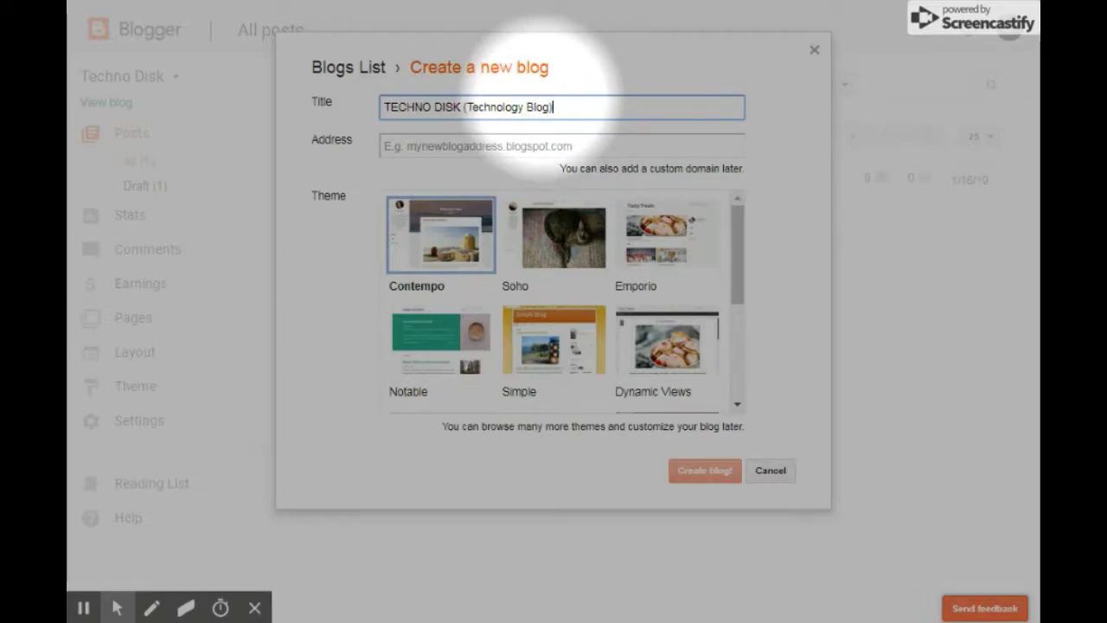
{"action": "mouse_move", "coordinate": [556, 108]}
{"action": "left_mouse_down"}
{"action": "mouse_move", "coordinate": [383, 112]}
{"action": "mouse_move", "coordinate": [507, 119]}
{"action": "mouse_move", "coordinate": [560, 107]}
{"action": "left_mouse_up"}
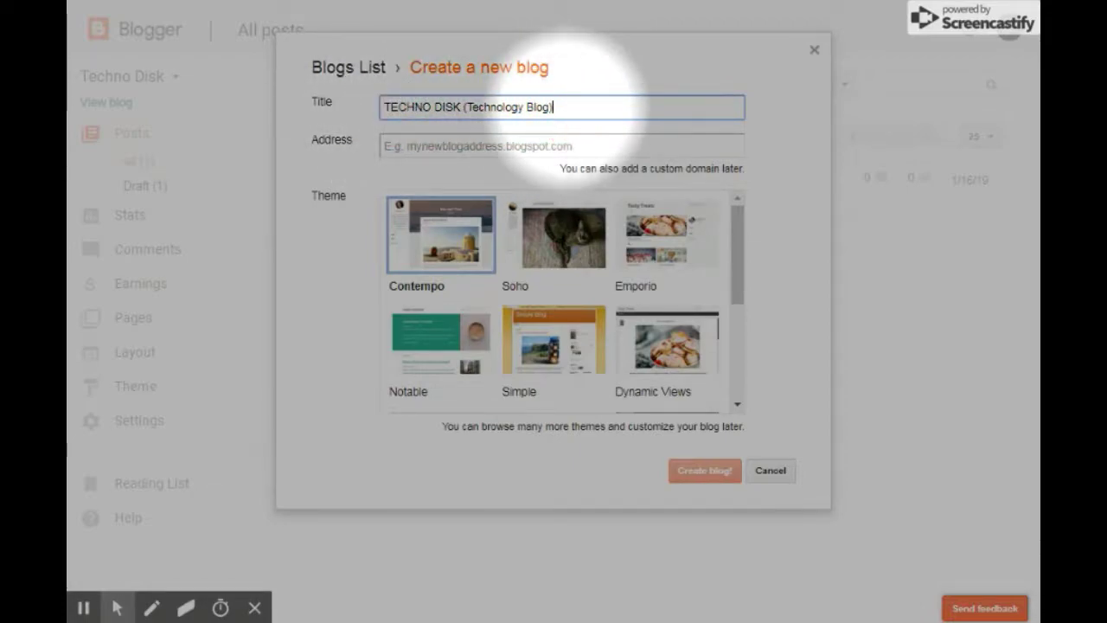
{"action": "left_click", "coordinate": [407, 142]}
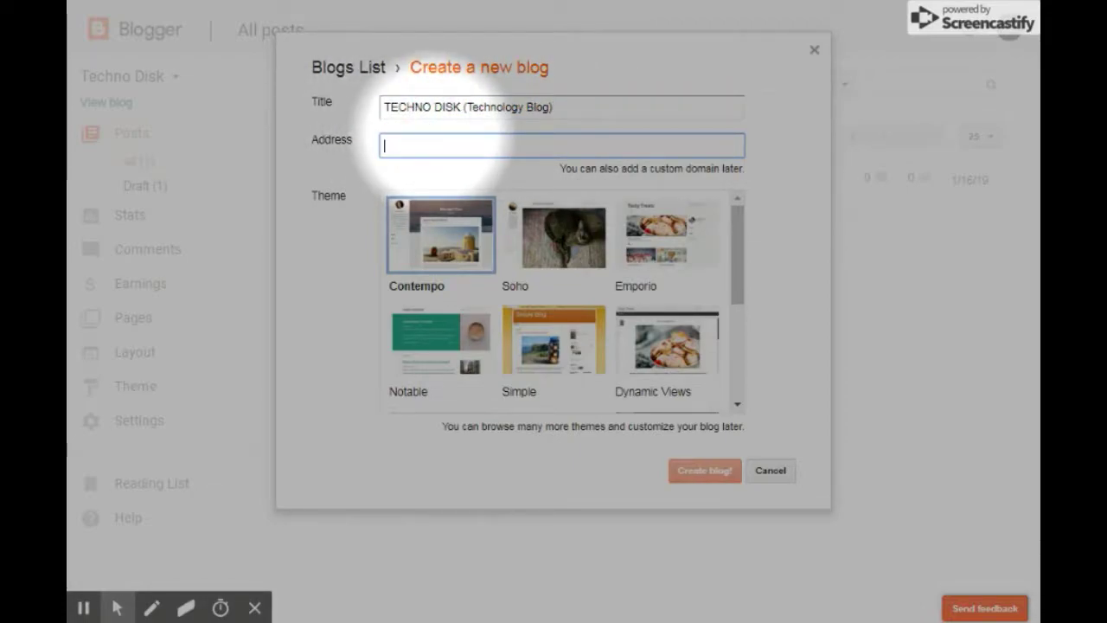
Set the blog address to technodisk123.blogspot.com.
{"action": "type", "text": "technodisk"}
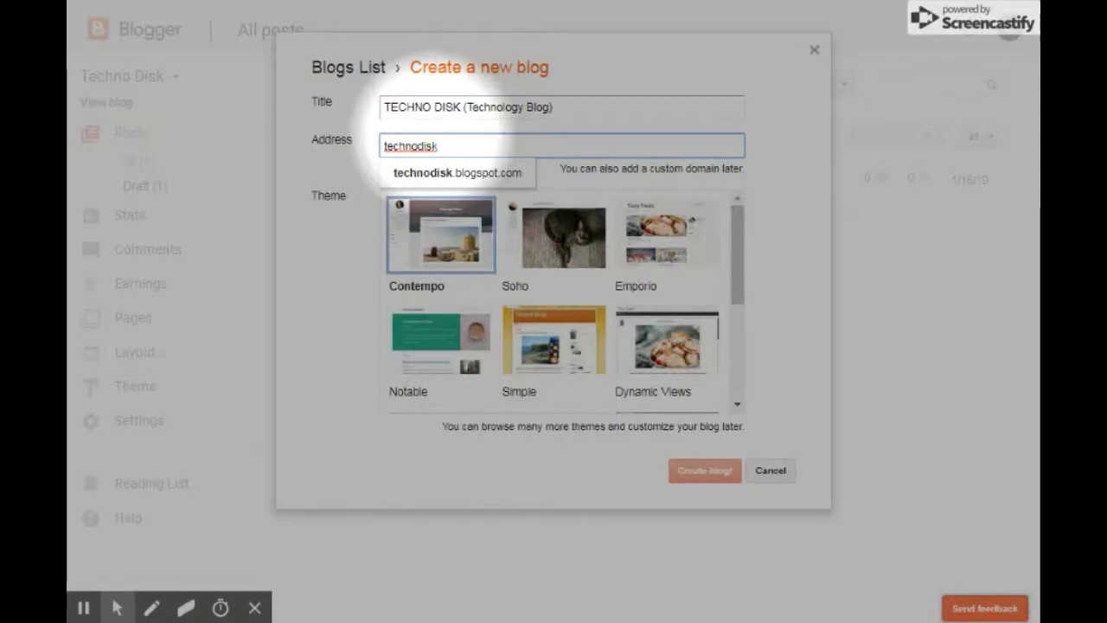
{"action": "type", "text": "123"}
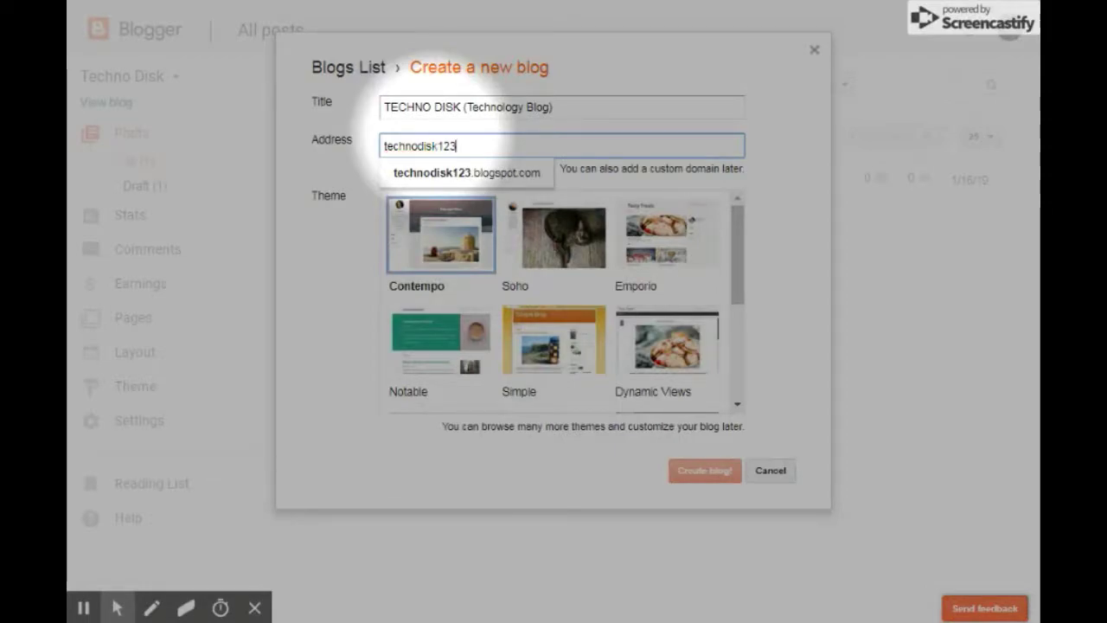
{"action": "left_click", "coordinate": [459, 178]}
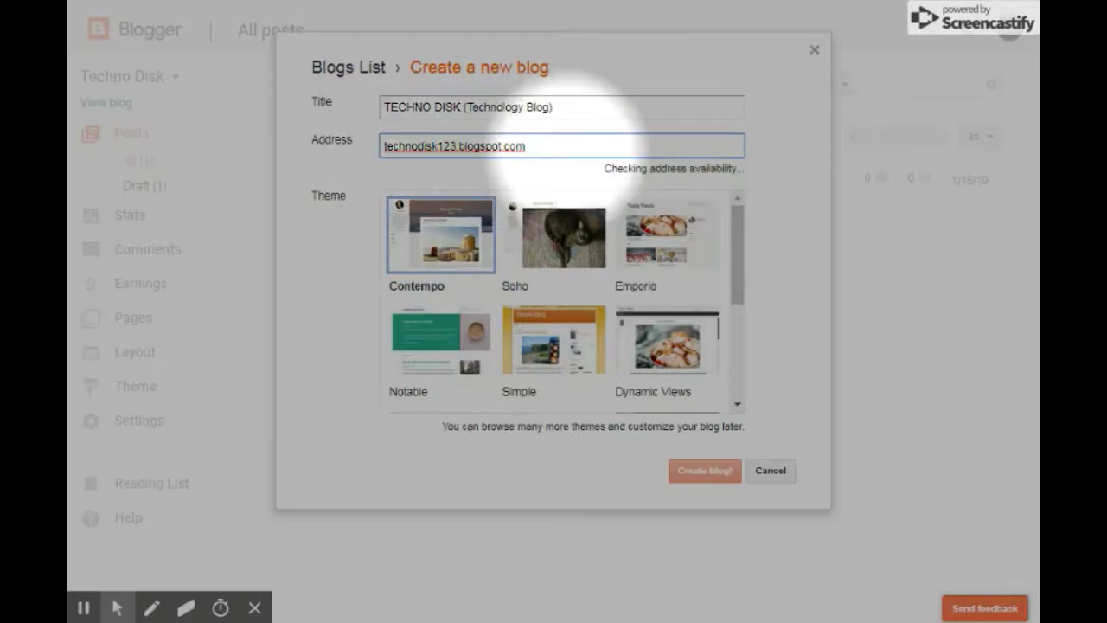
{"action": "mouse_move", "coordinate": [523, 153]}
{"action": "left_mouse_down"}
{"action": "mouse_move", "coordinate": [395, 153]}
{"action": "mouse_move", "coordinate": [536, 145]}
{"action": "left_mouse_up"}
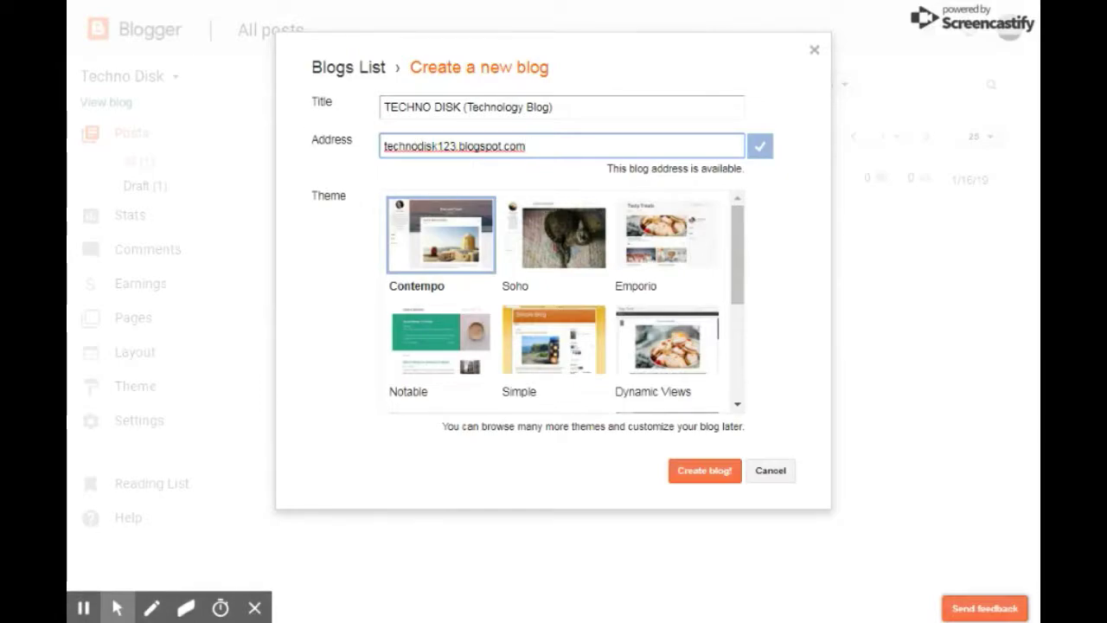
{"action": "double_click", "coordinate": [329, 195]}
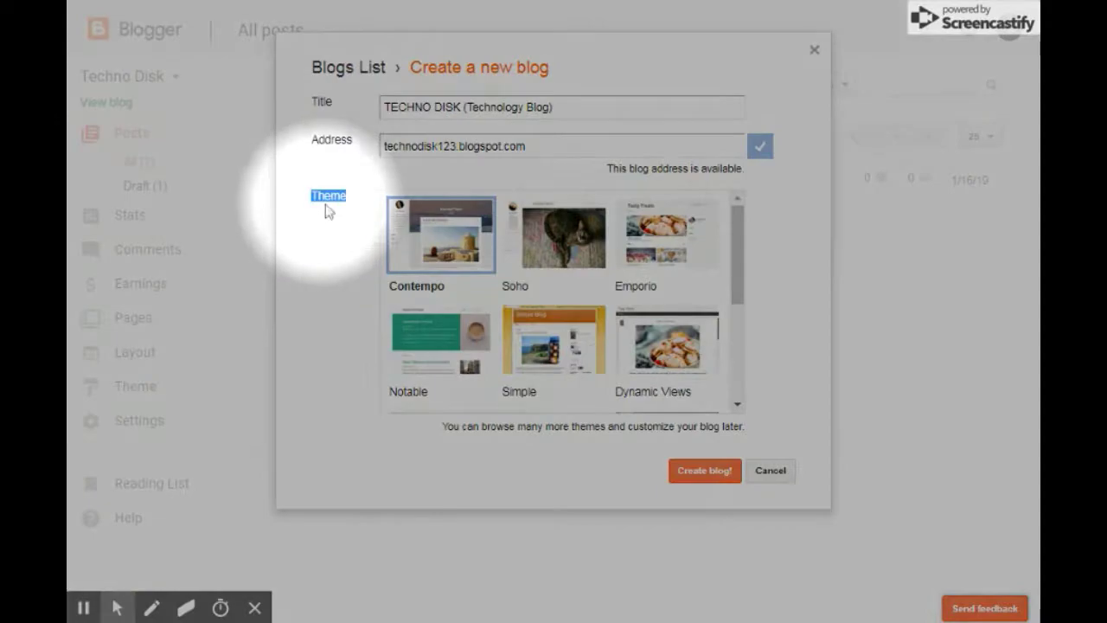
{"action": "left_click", "coordinate": [325, 206]}
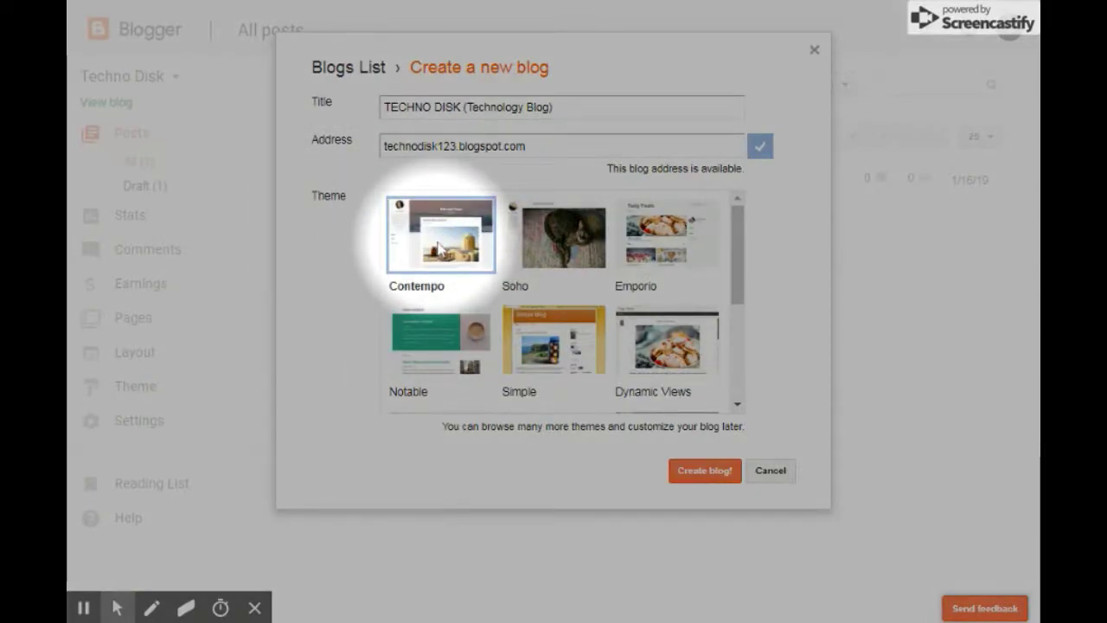
{"action": "left_click", "coordinate": [407, 148]}
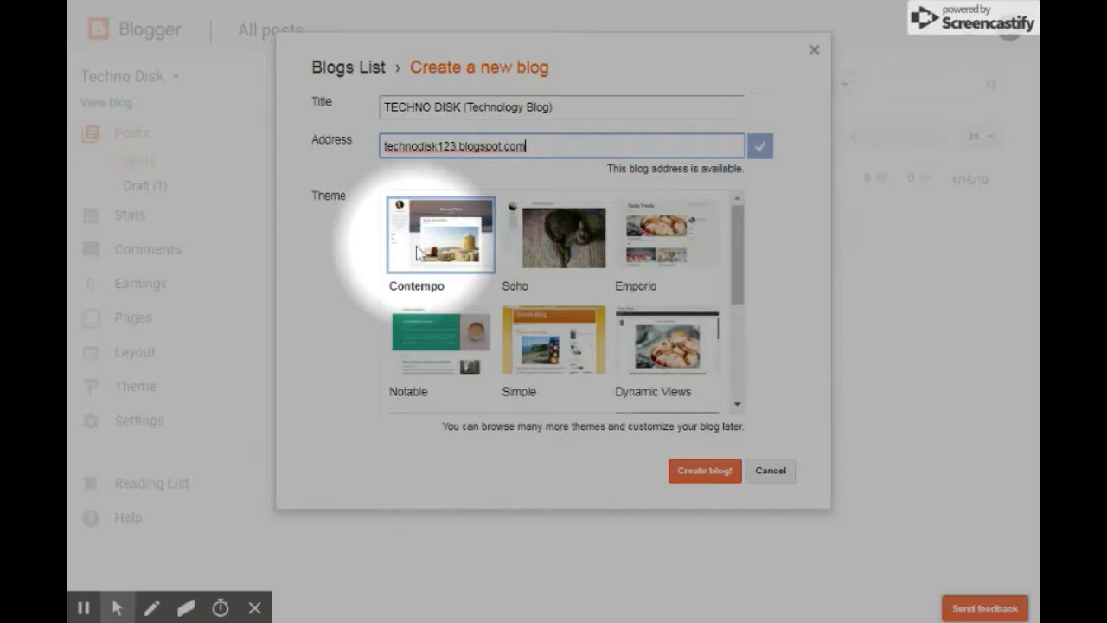
Choose the Notable theme and create the blog.
{"action": "scroll", "coordinate": [467, 247], "scroll_direction": "down", "scroll_amount": 3}
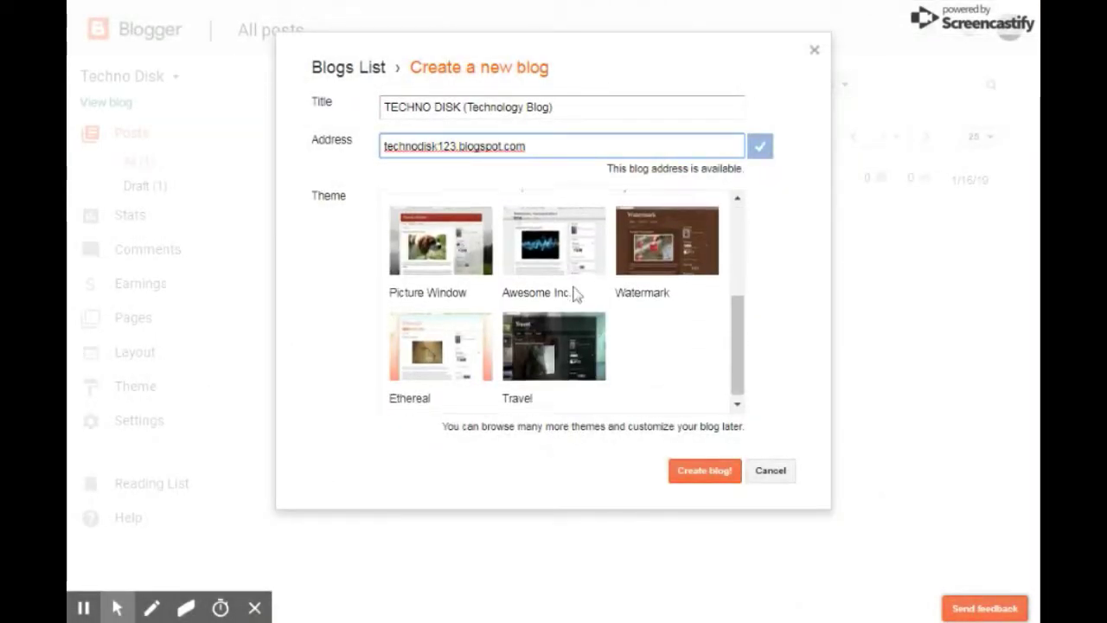
{"action": "scroll", "coordinate": [563, 297], "scroll_direction": "up", "scroll_amount": 3}
{"action": "scroll", "coordinate": [525, 250], "scroll_direction": "down", "scroll_amount": 5}
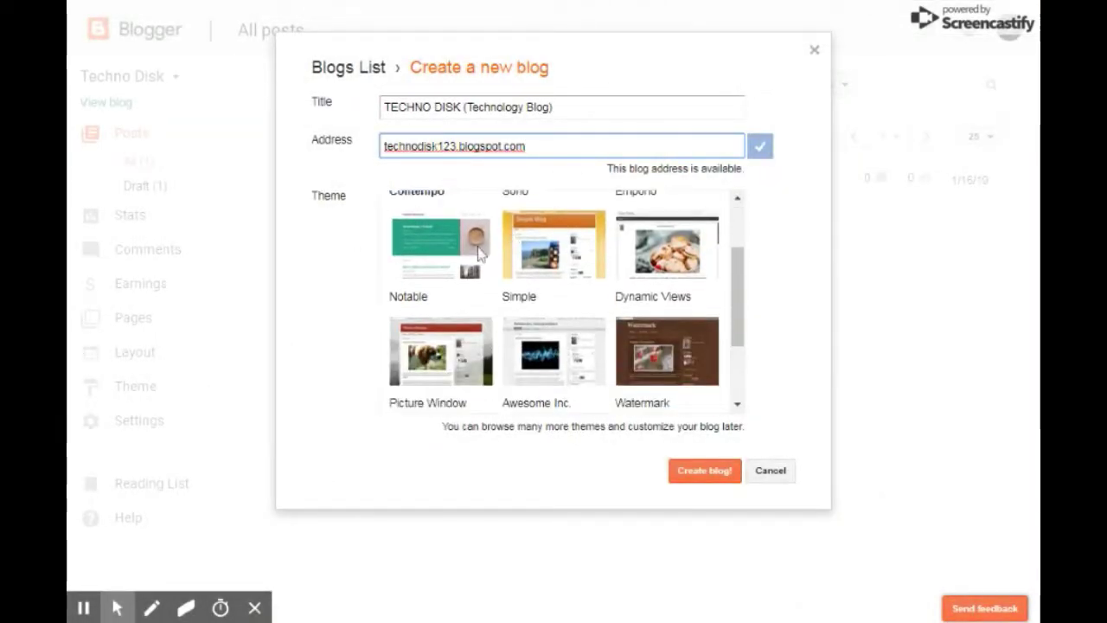
{"action": "scroll", "coordinate": [633, 367], "scroll_direction": "up", "scroll_amount": 4}
{"action": "scroll", "coordinate": [615, 346], "scroll_direction": "up", "scroll_amount": 1}
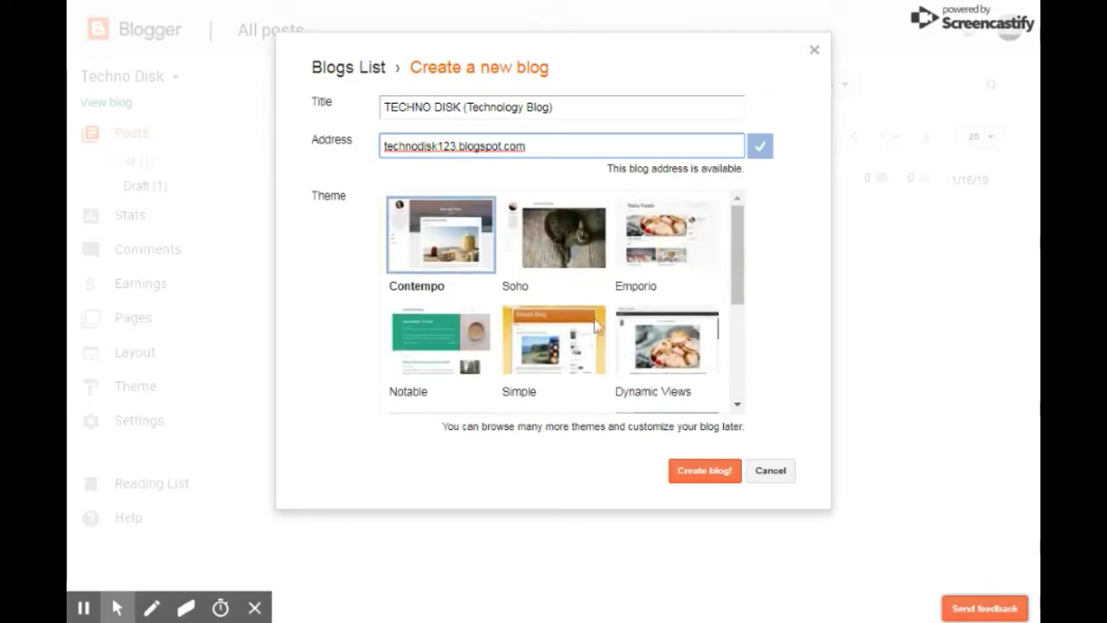
{"action": "scroll", "coordinate": [563, 321], "scroll_direction": "down", "scroll_amount": 3}
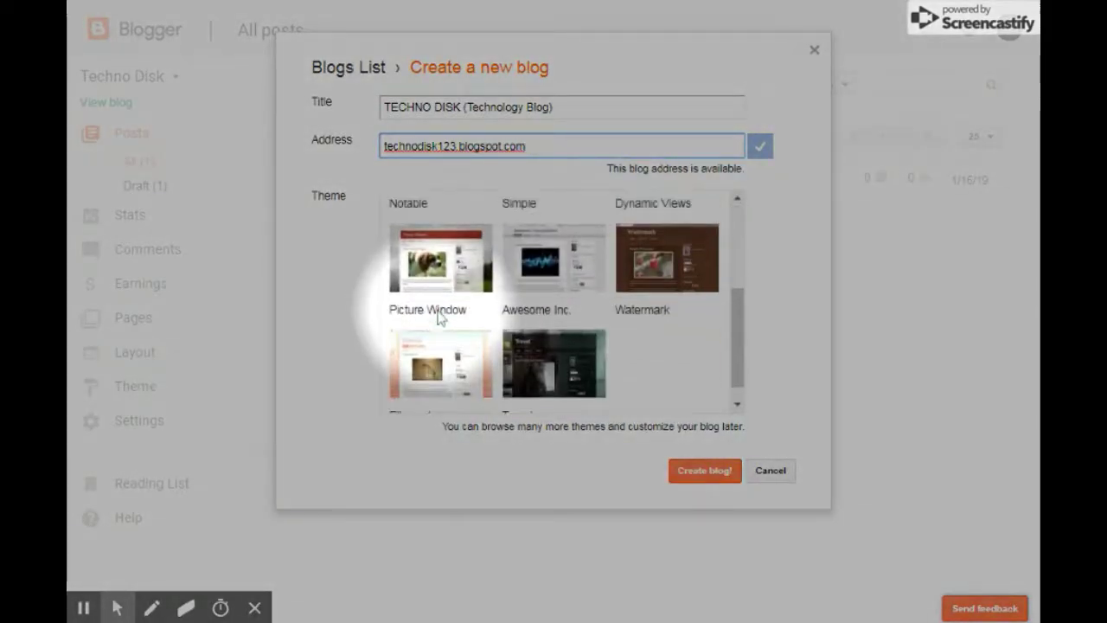
{"action": "scroll", "coordinate": [440, 314], "scroll_direction": "up", "scroll_amount": 3}
{"action": "scroll", "coordinate": [443, 271], "scroll_direction": "down", "scroll_amount": 1}
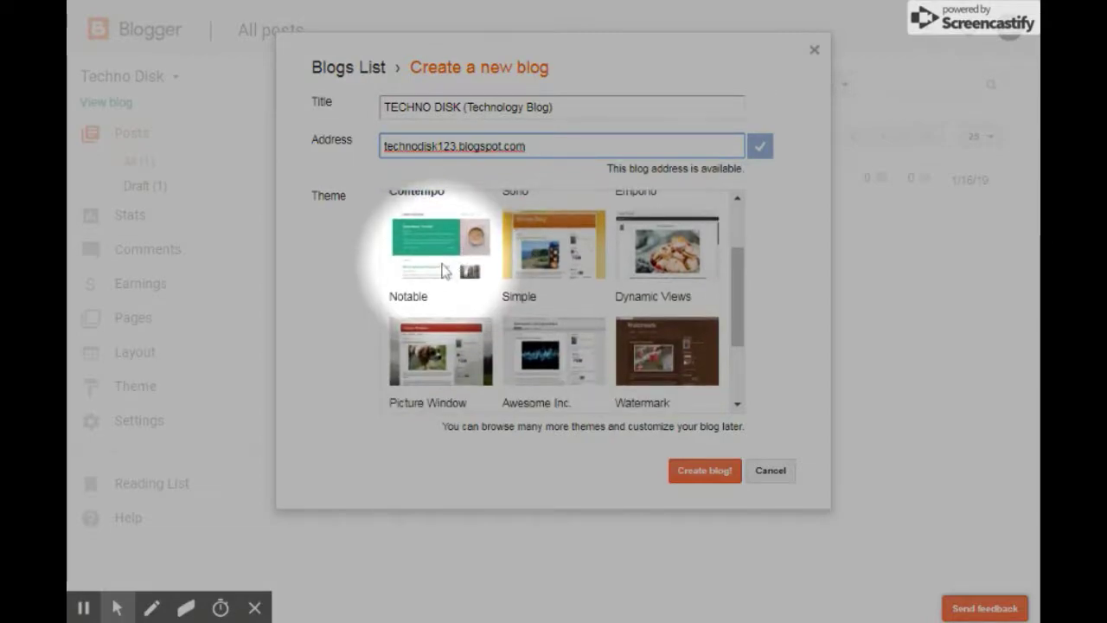
{"action": "left_click", "coordinate": [443, 271]}
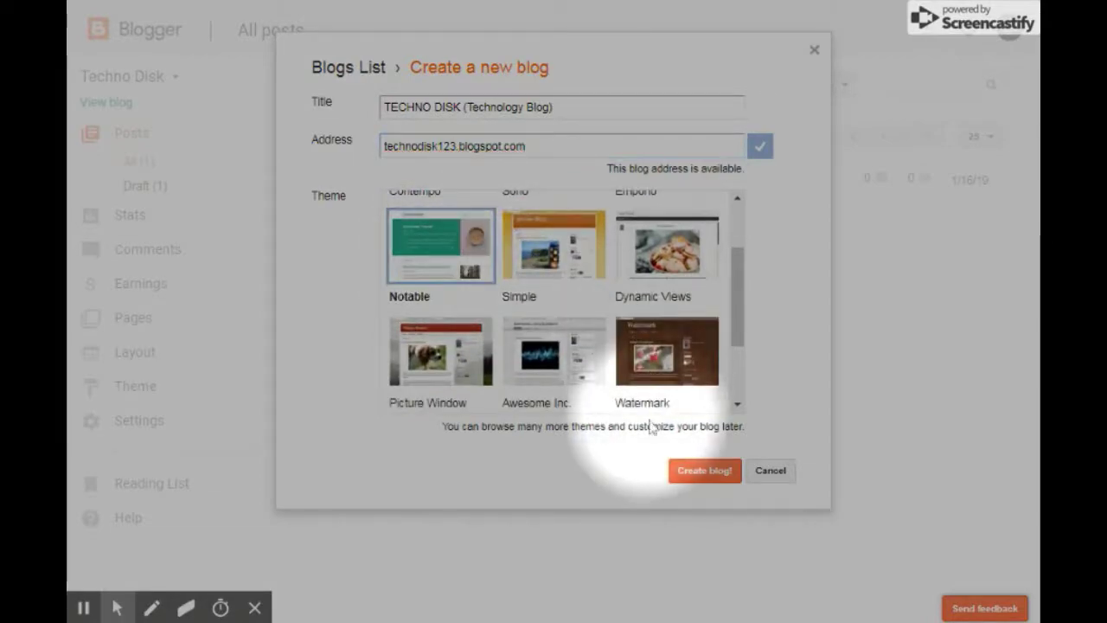
{"action": "left_click", "coordinate": [699, 478]}
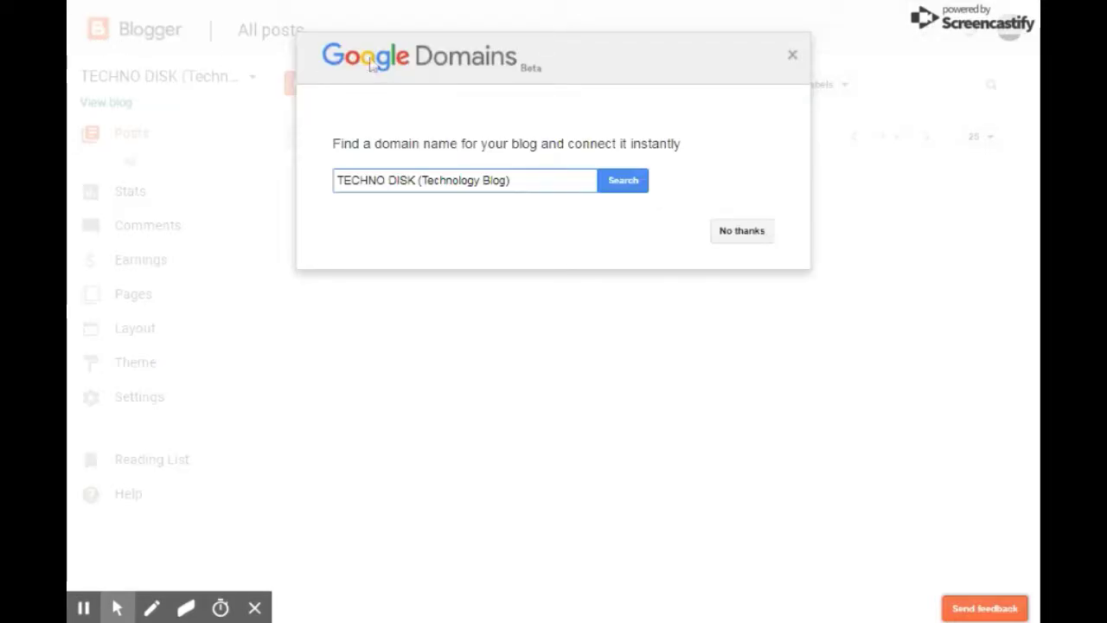
Close the Google Domains custom domain offer.
{"action": "left_click", "coordinate": [792, 59]}
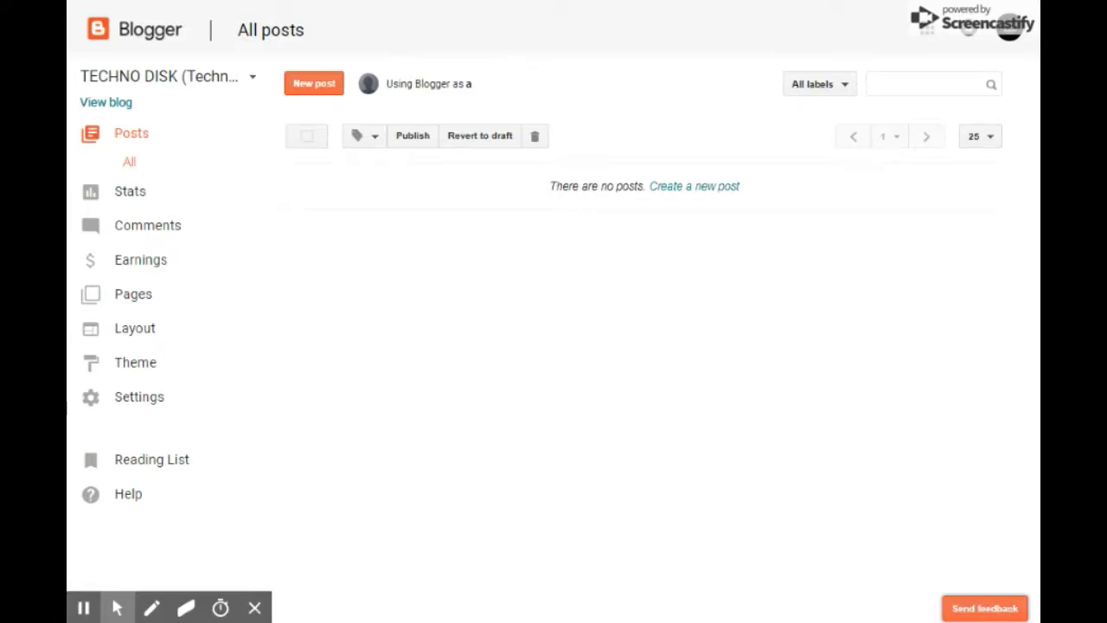
Create a blank new post from the TECHNO DISK All posts page.
{"action": "key", "text": "alt+f"}
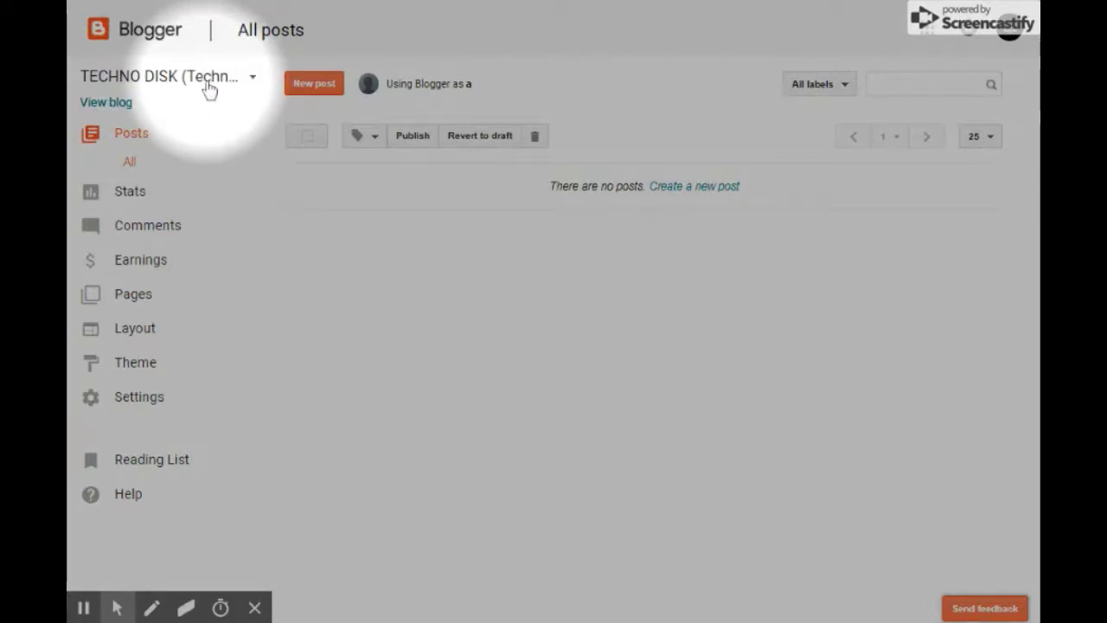
{"action": "key", "text": "alt+f"}
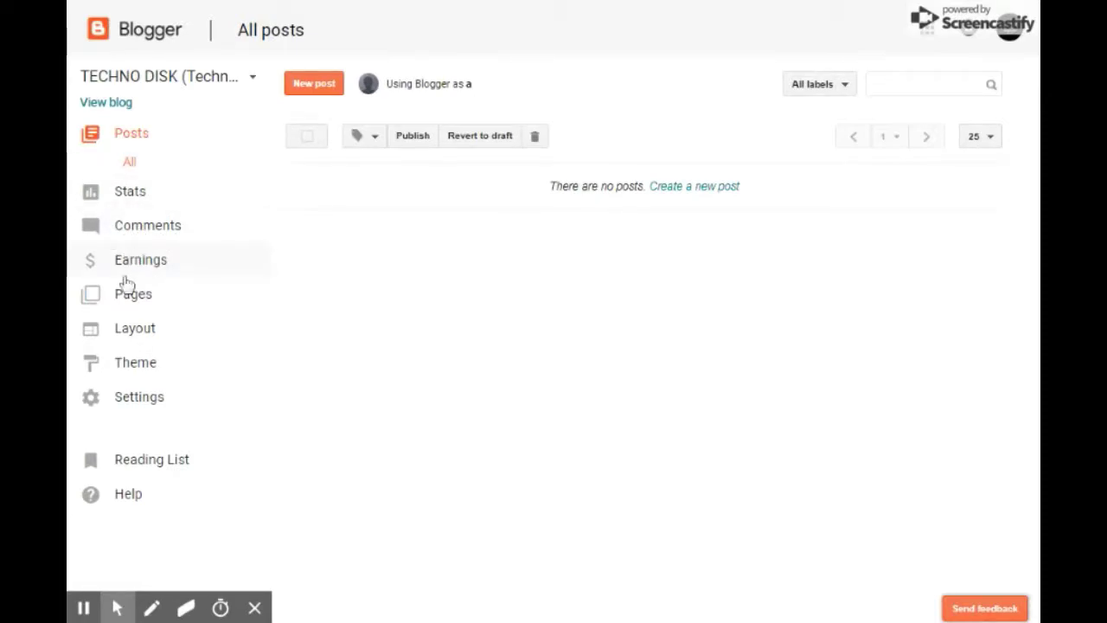
{"action": "key", "text": "alt+f"}
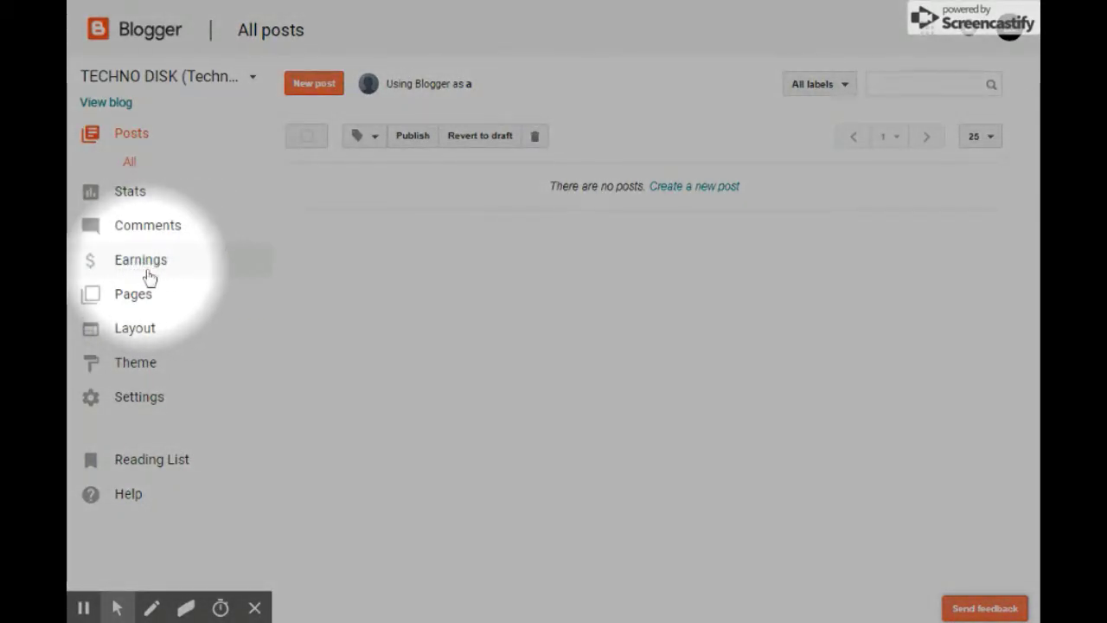
{"action": "key", "text": "alt+f"}
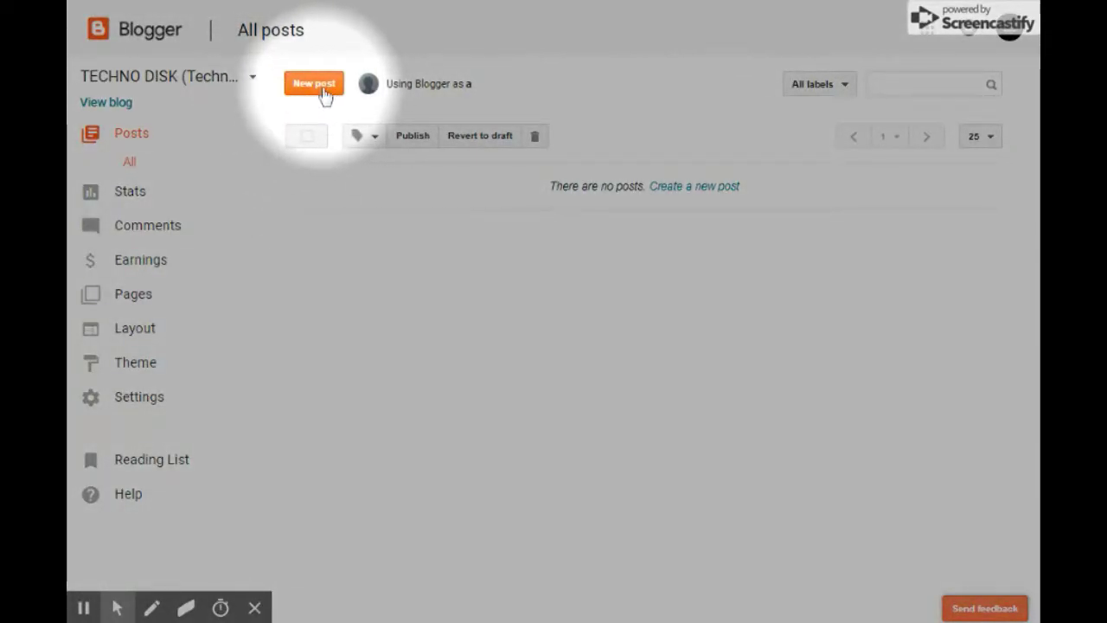
{"action": "left_click", "coordinate": [315, 86]}
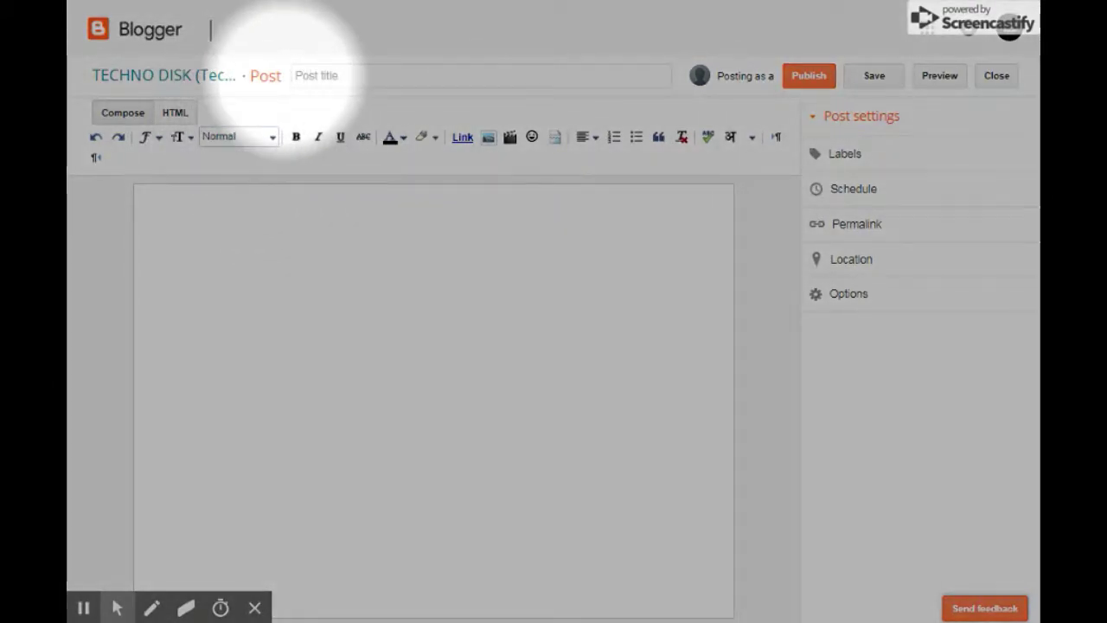
Enter 'HOW TO CREATE A BEAUTIFUL BLOG AND EARN MONEY' in the Post title field.
{"action": "left_click", "coordinate": [346, 72]}
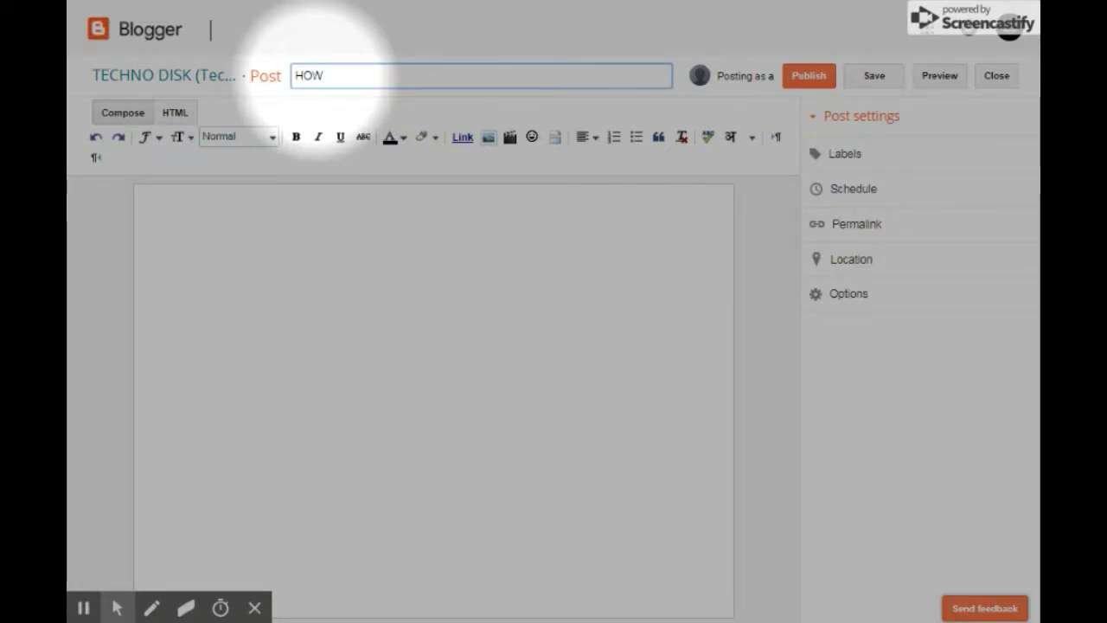
{"action": "type", "text": "TO CREATE A"}
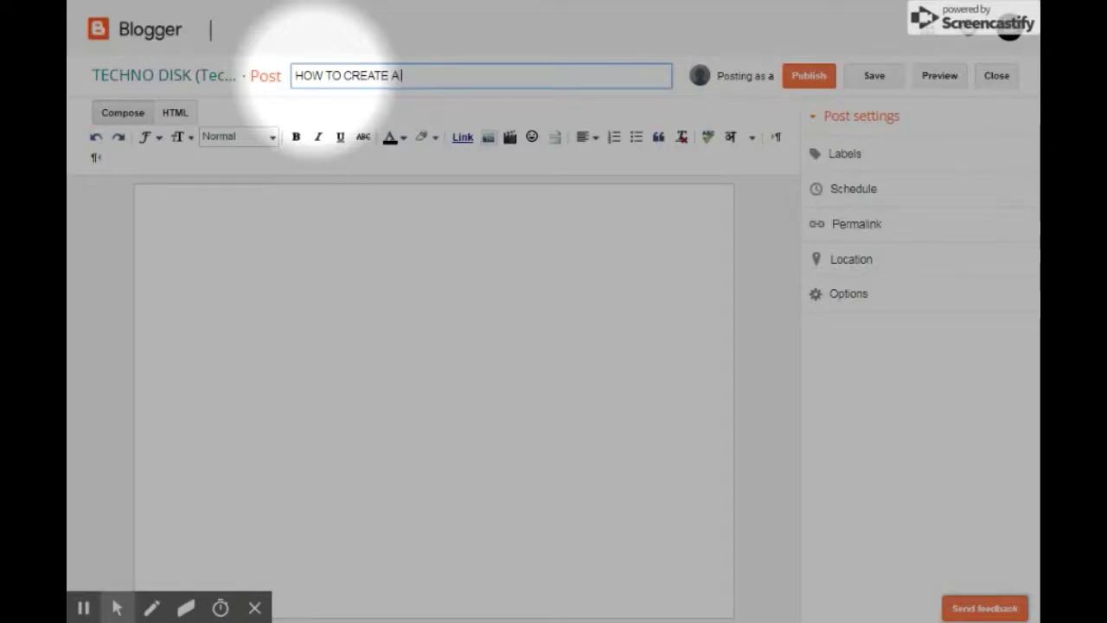
{"action": "type", "text": " BEAUT"}
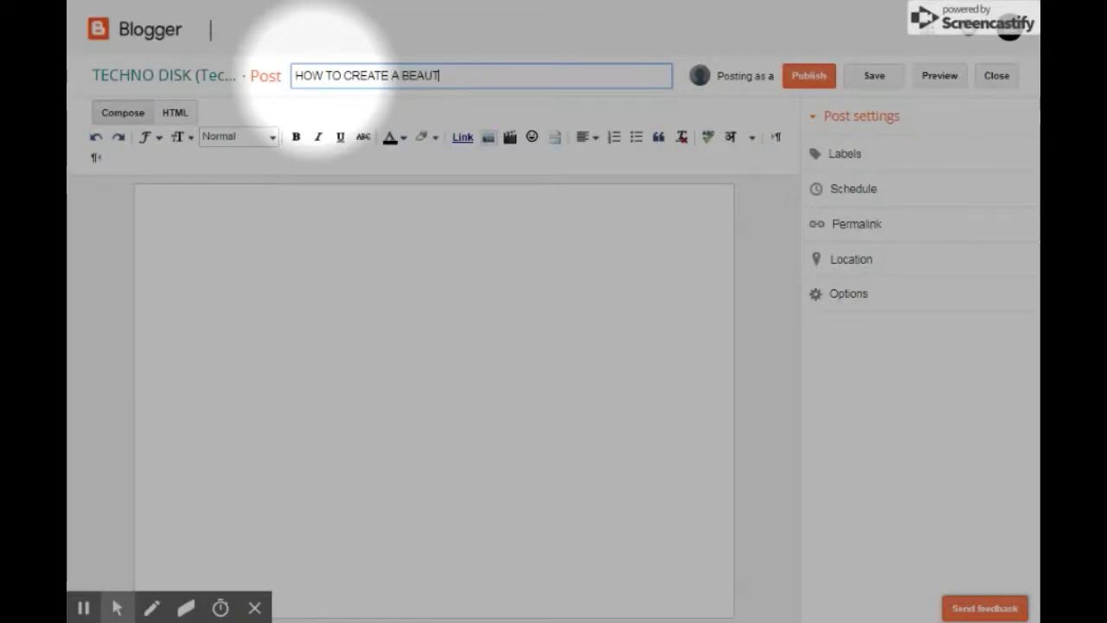
{"action": "type", "text": "IFUL"}
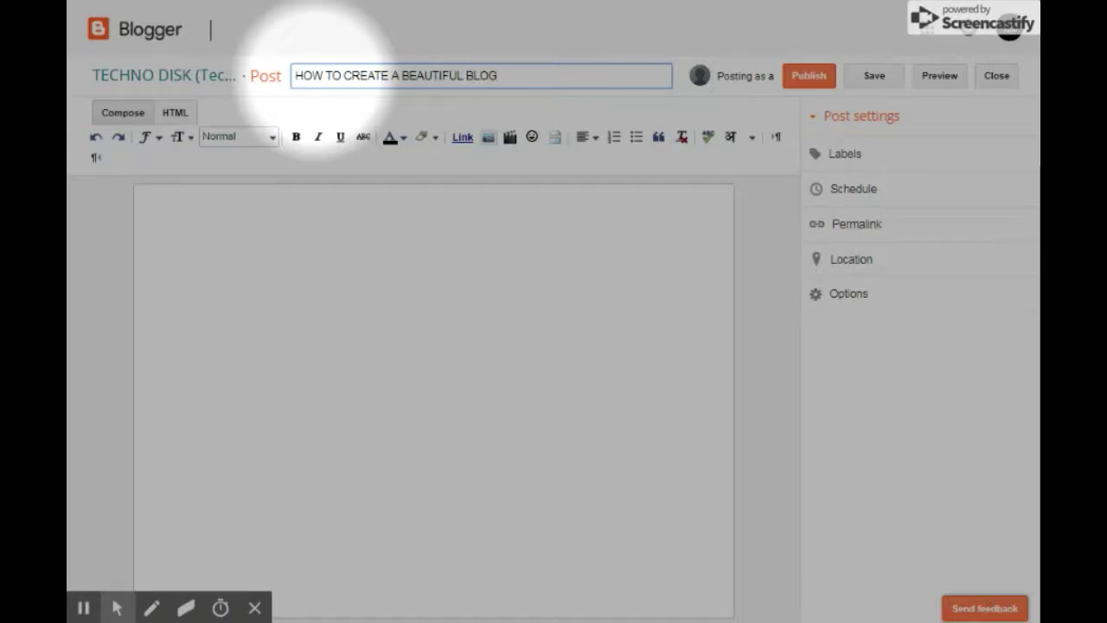
{"action": "type", "text": " BLOG AND EAR N MONEY"}
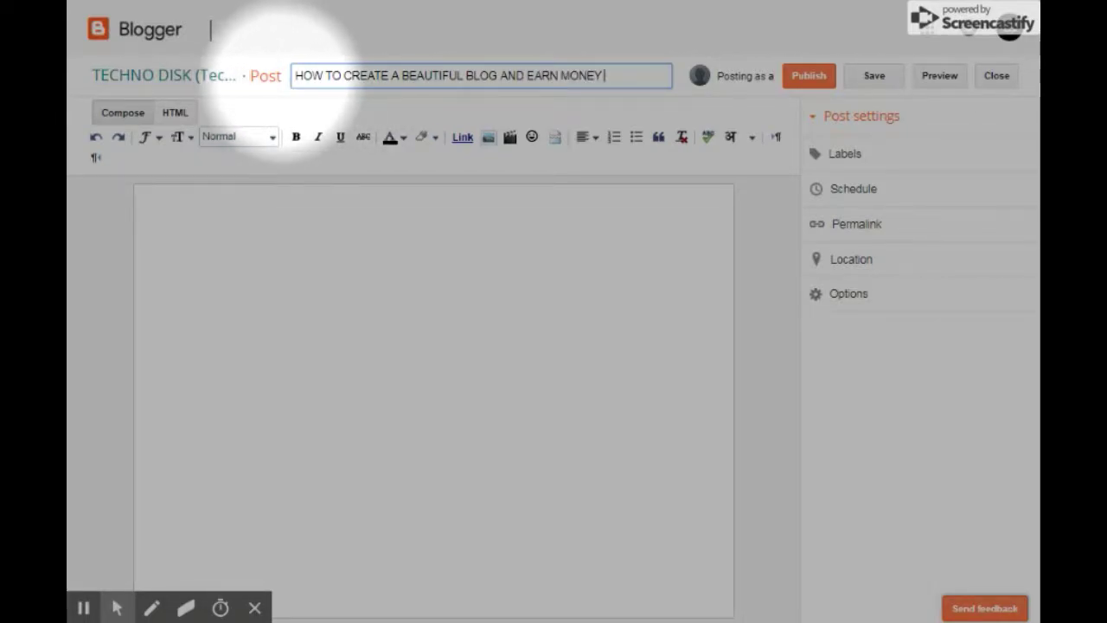
{"action": "left_click_drag", "start_coordinate": [296, 75], "coordinate": [613, 77]}
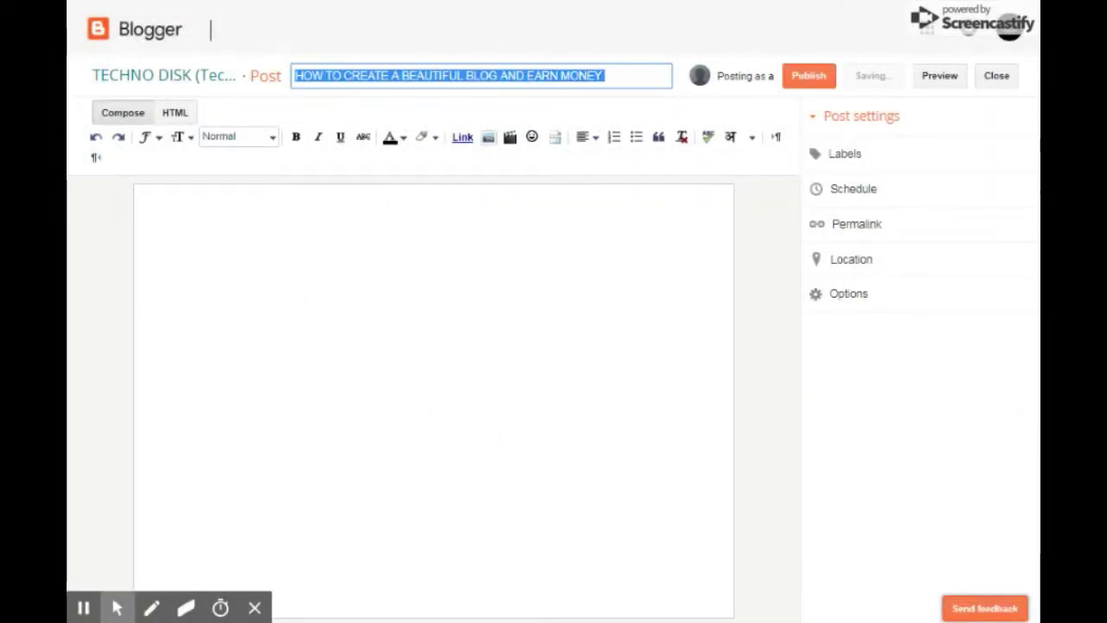
{"action": "left_click", "coordinate": [607, 76]}
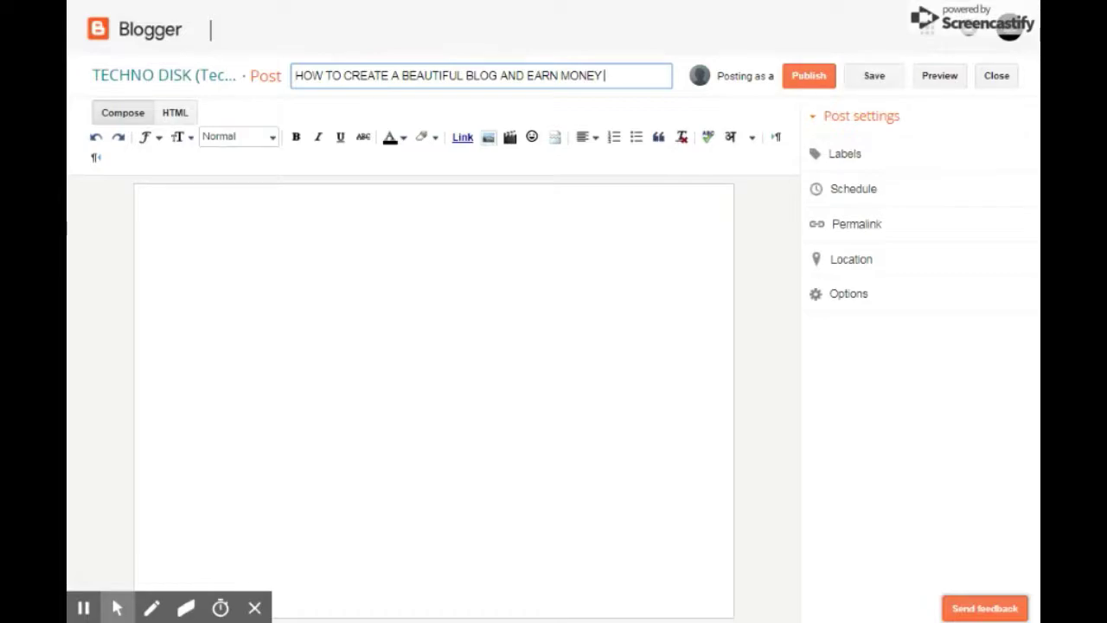
{"action": "mouse_move", "coordinate": [606, 76]}
{"action": "left_mouse_down"}
{"action": "mouse_move", "coordinate": [264, 76]}
{"action": "mouse_move", "coordinate": [608, 71]}
{"action": "left_mouse_up"}
Write the intro paragraph about sharing information to your taste through your blog.
{"action": "left_click", "coordinate": [227, 231]}
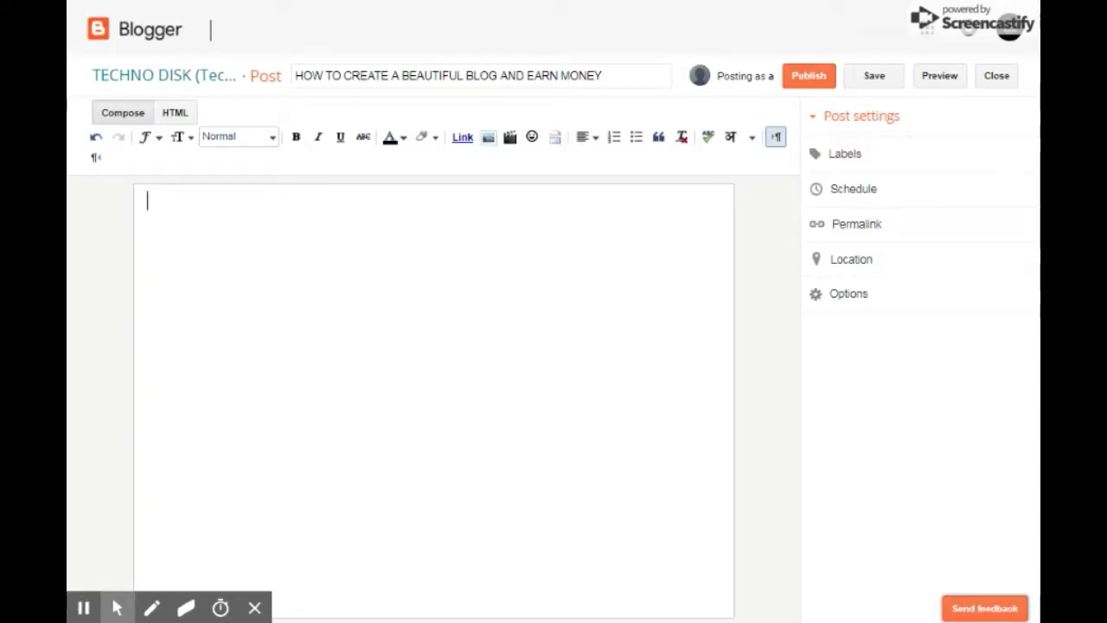
{"action": "type", "text": "NO"}
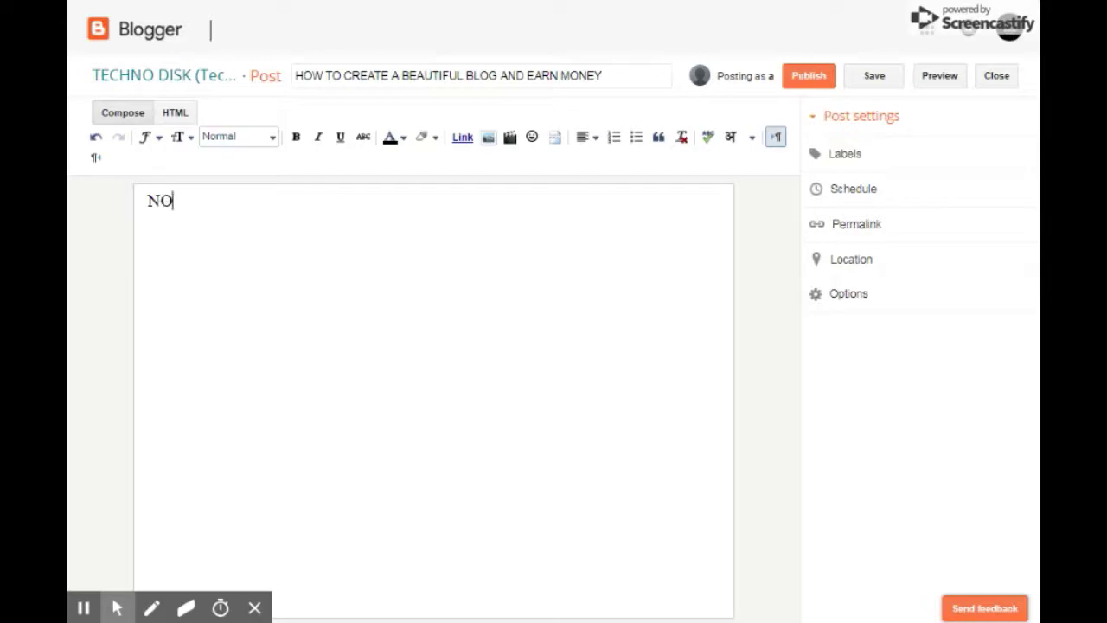
{"action": "type", "text": "W DEAR "}
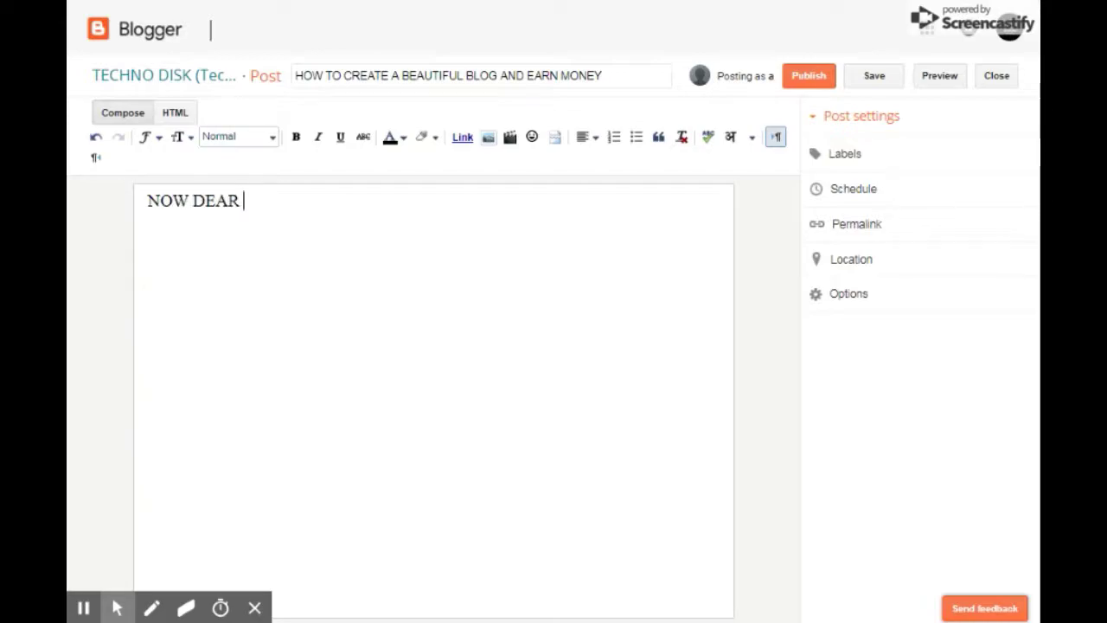
{"action": "type", "text": "FRIENDS "}
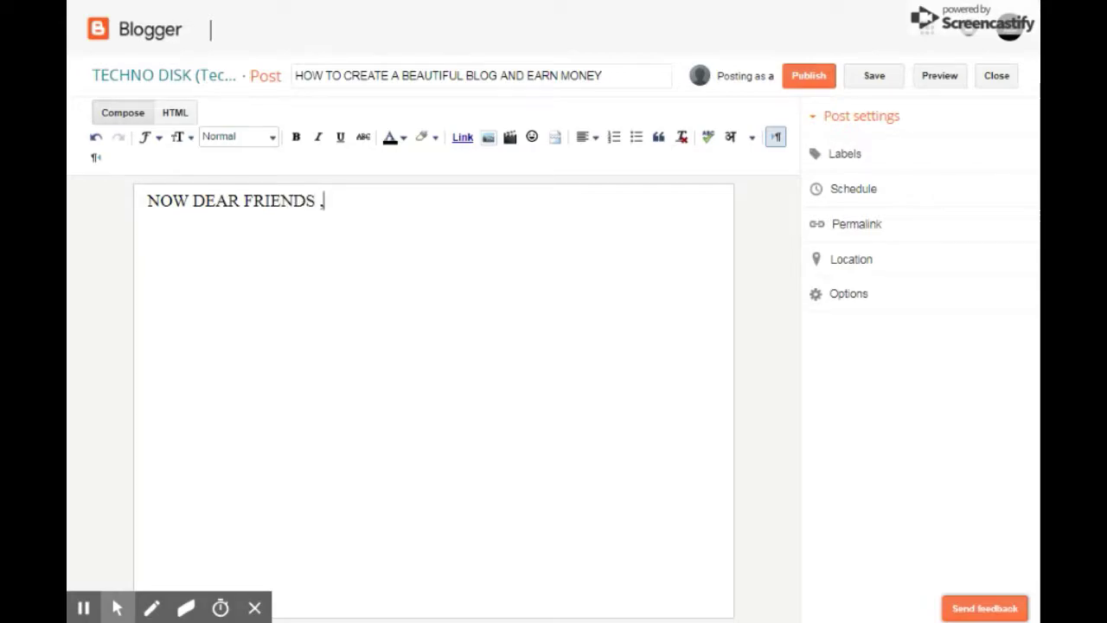
{"action": "type", "text": ", YOU CAN "}
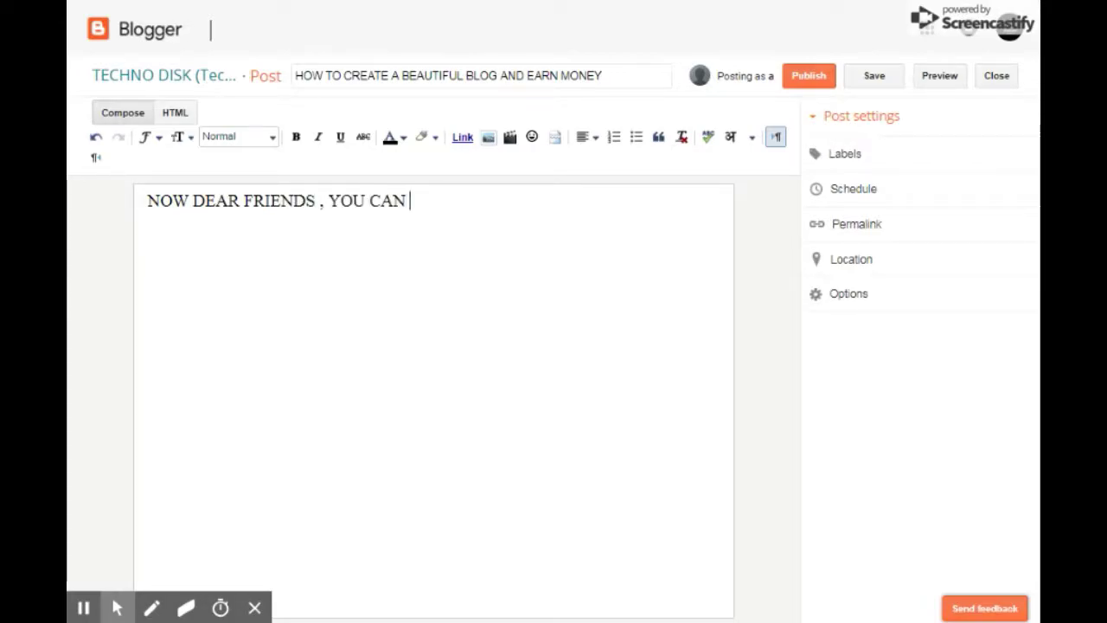
{"action": "type", "text": "TY"}
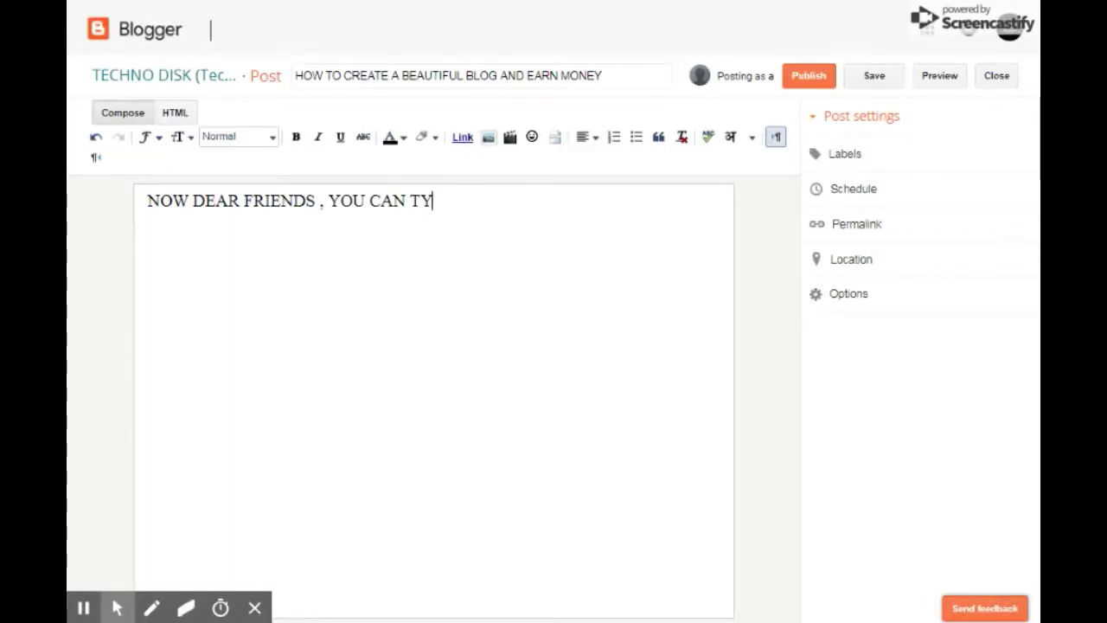
{"action": "type", "text": "PE YOUR"}
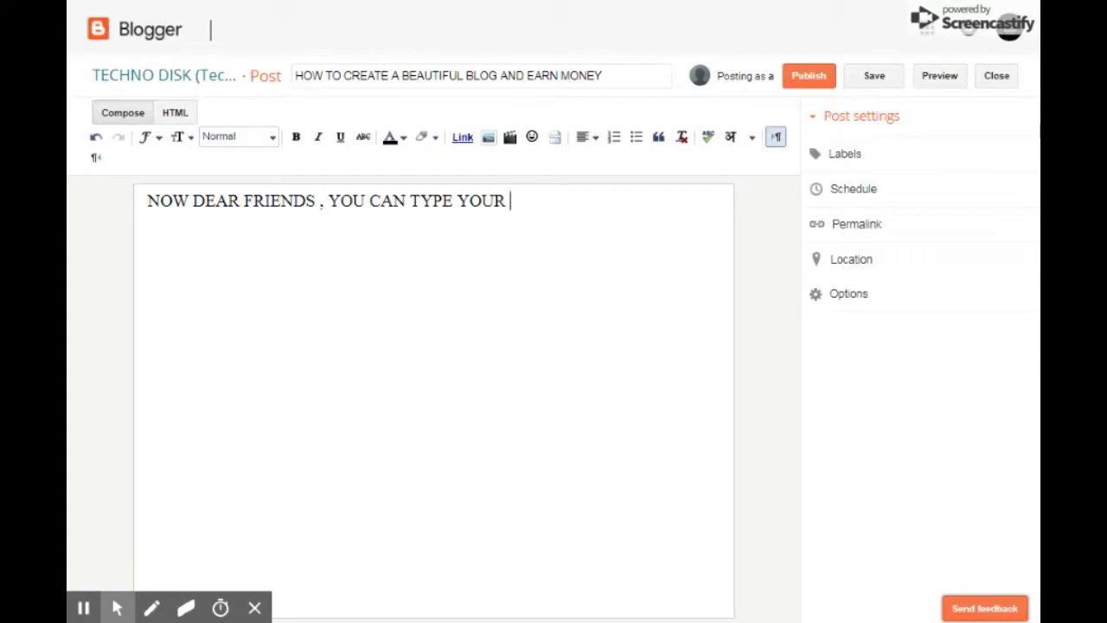
{"action": "key", "text": "BackSpace"}
{"action": "type", "text": "INFORMAT"}
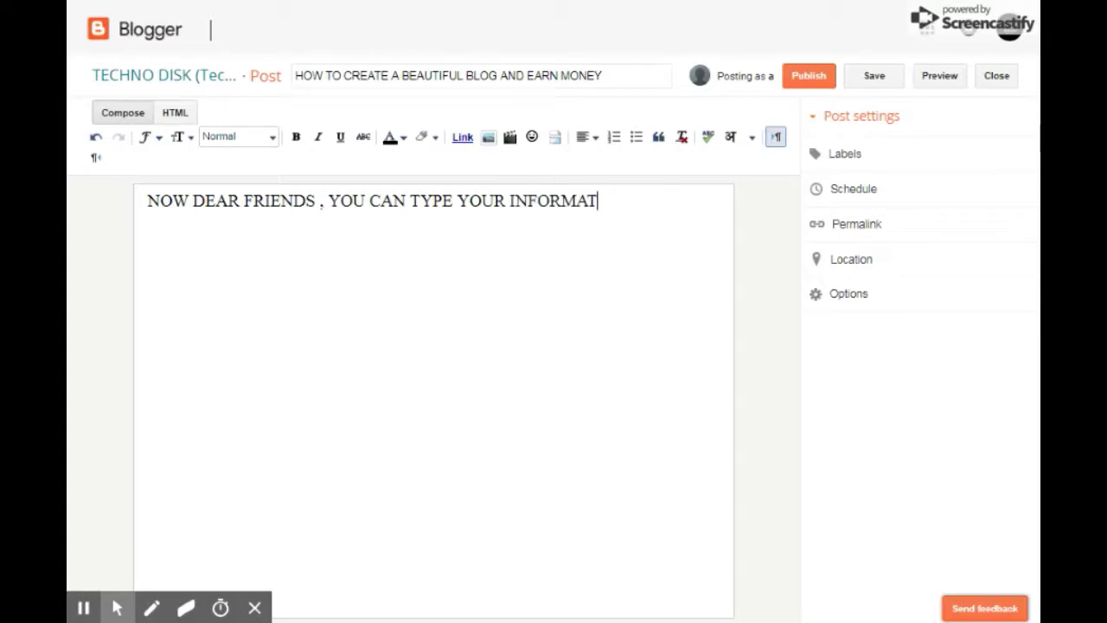
{"action": "type", "text": "ION ACC"}
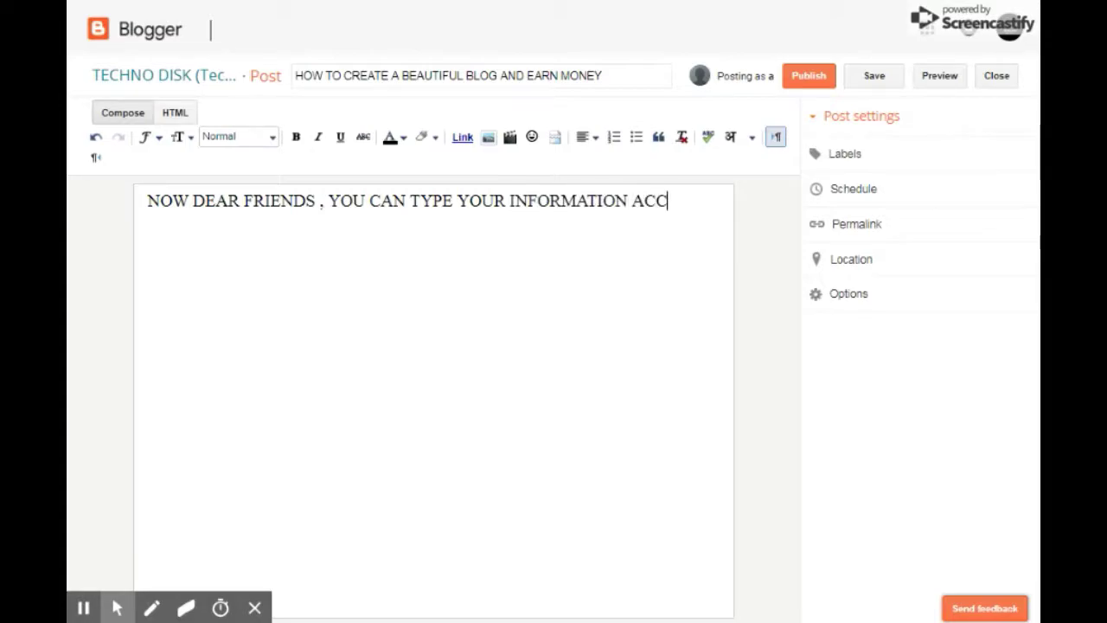
{"action": "type", "text": "ORDING T"}
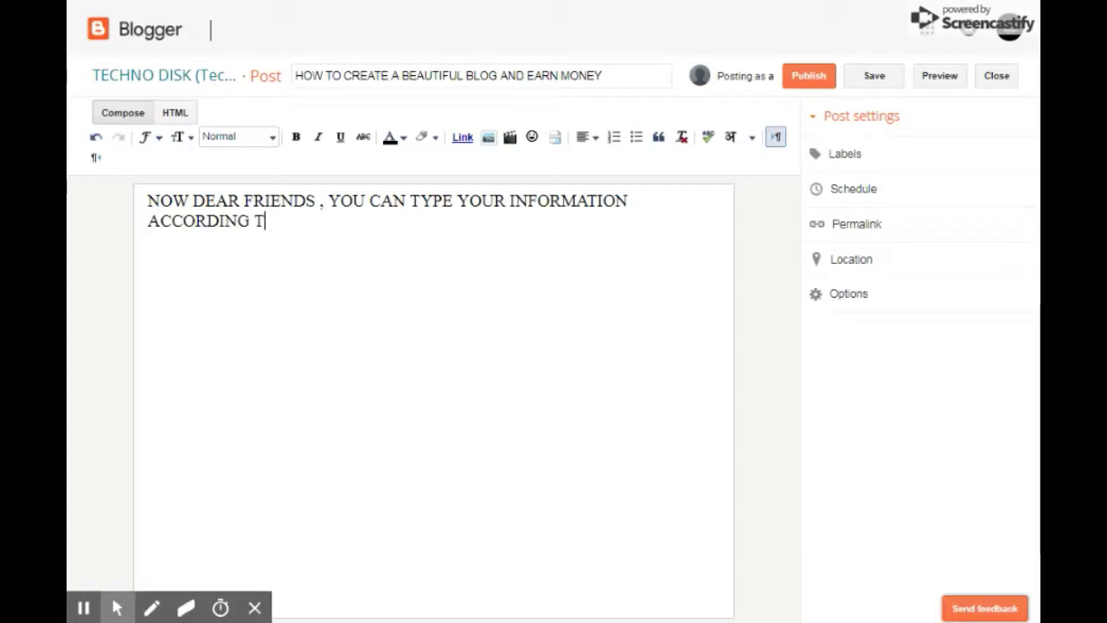
{"action": "type", "text": "O YOUR"}
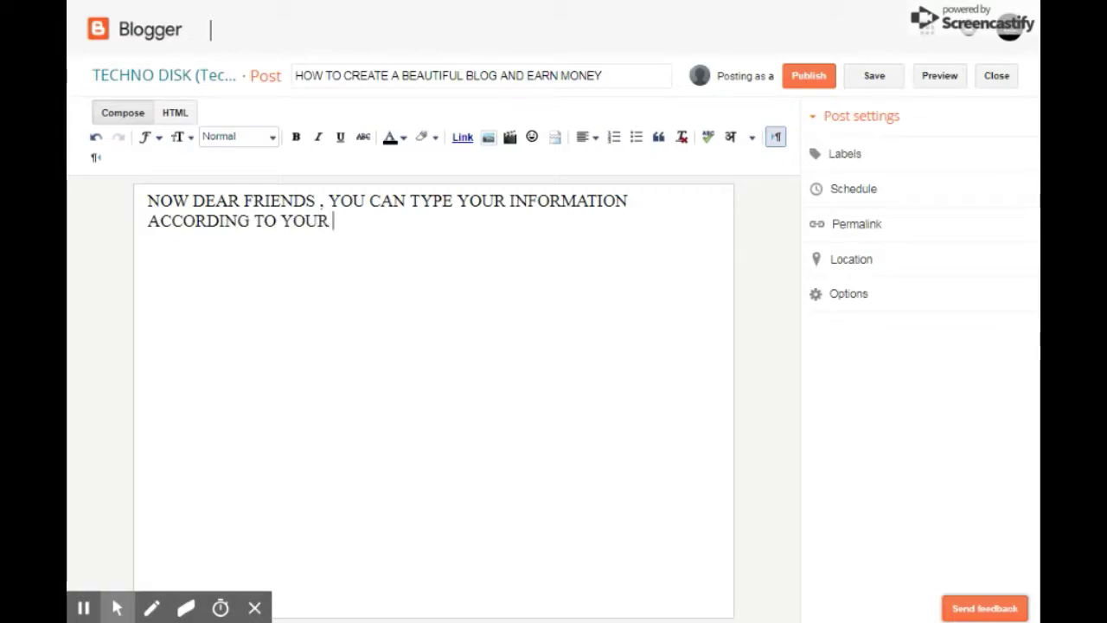
{"action": "type", "text": " TAS"}
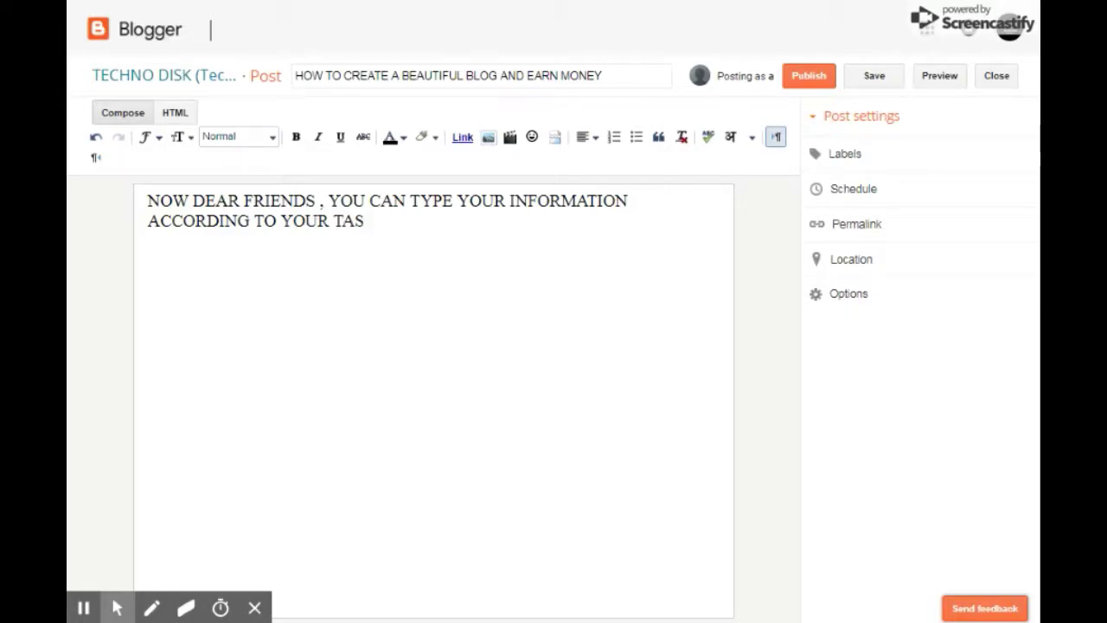
{"action": "type", "text": "TE WHICH "}
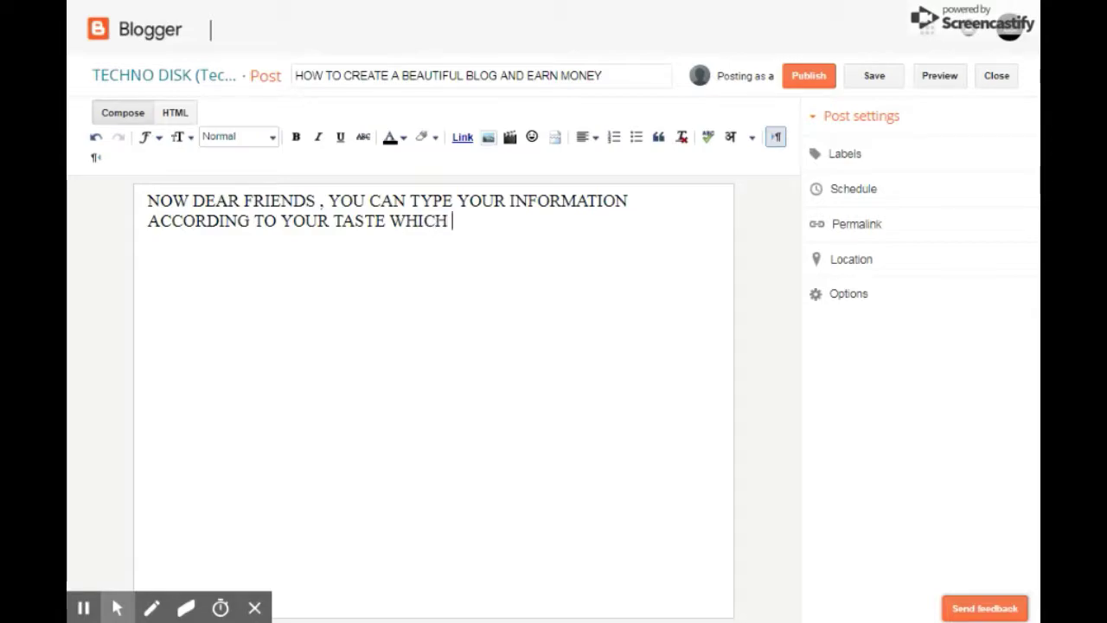
{"action": "type", "text": "YOU CAN "}
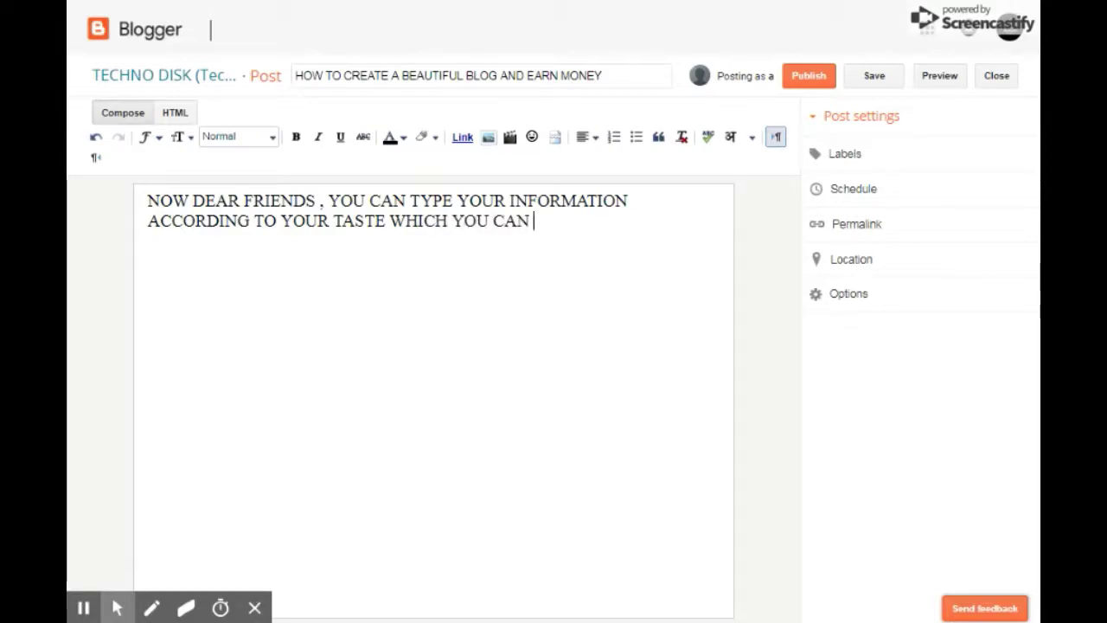
{"action": "type", "text": "SHARE "}
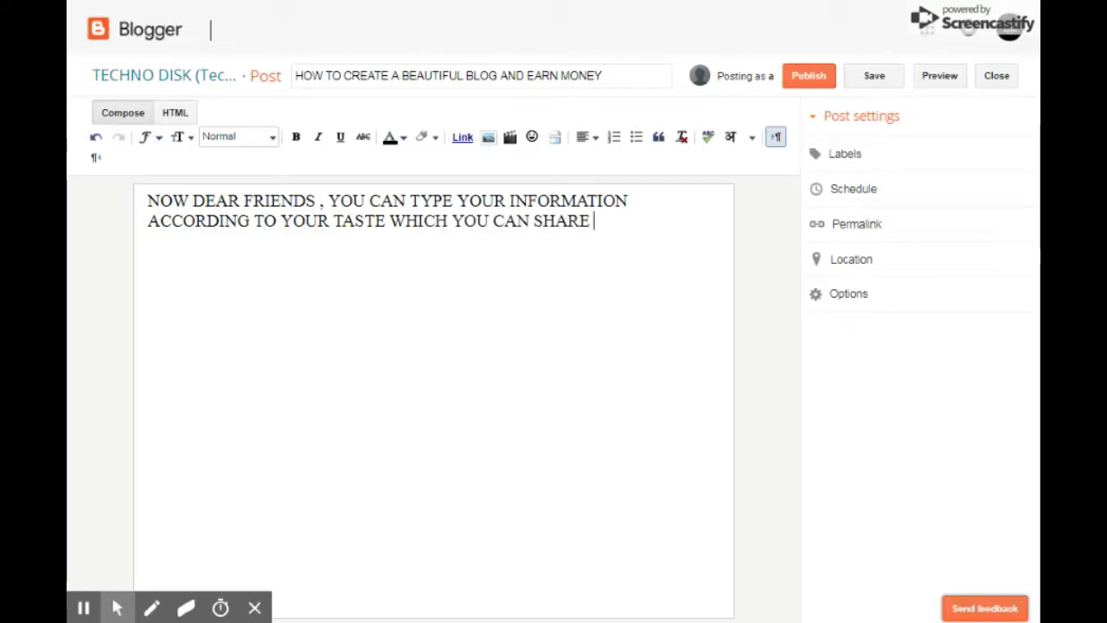
{"action": "type", "text": "WITH O"}
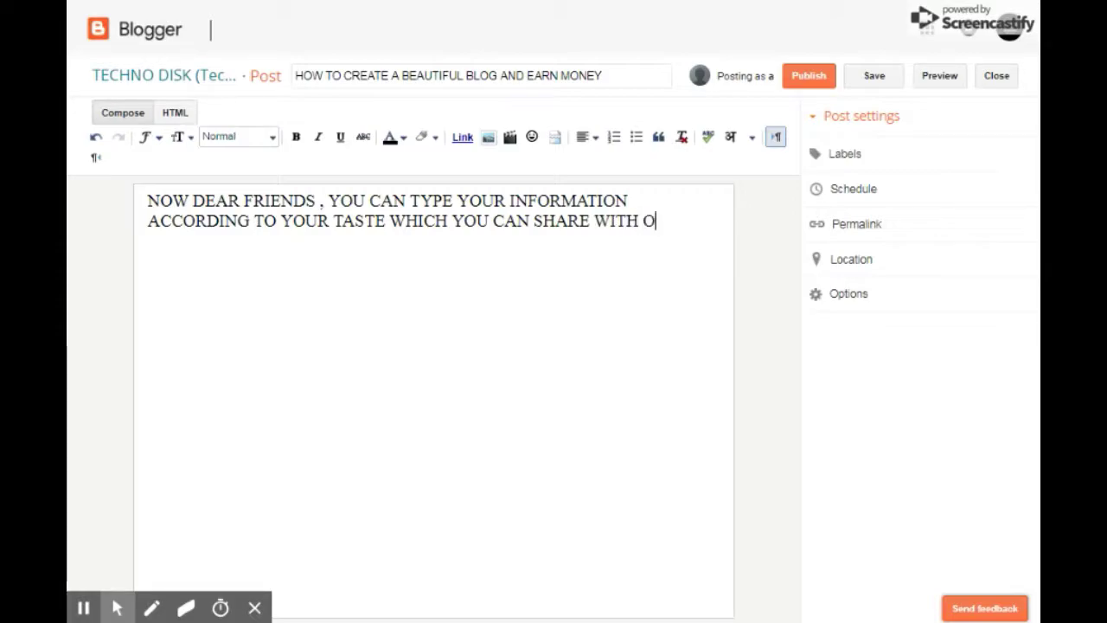
{"action": "type", "text": "THERE"}
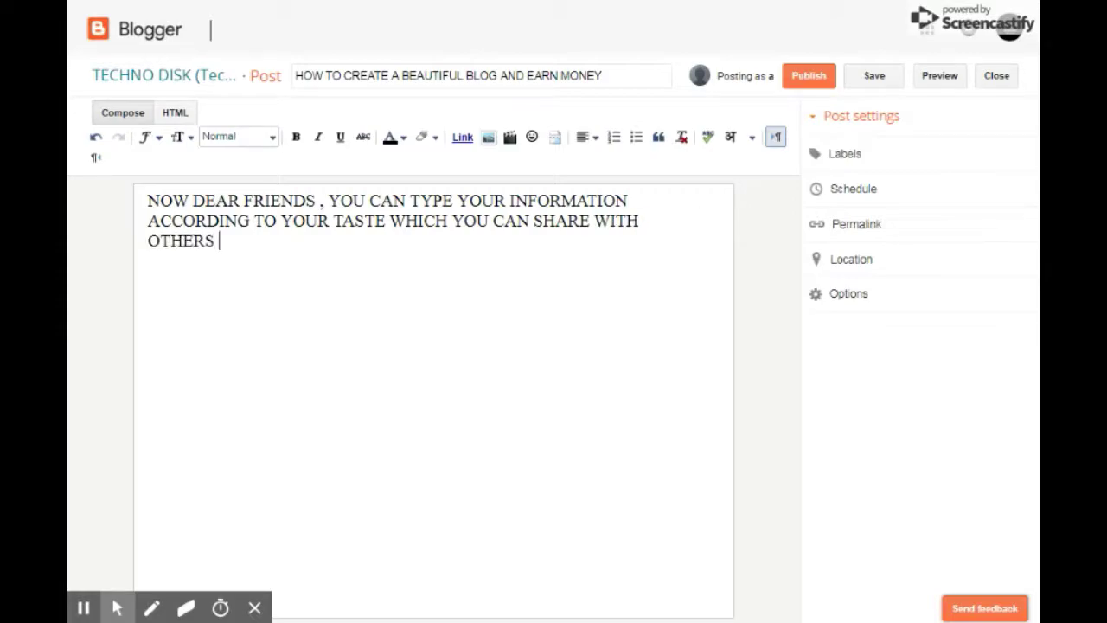
{"action": "type", "text": " THRO"}
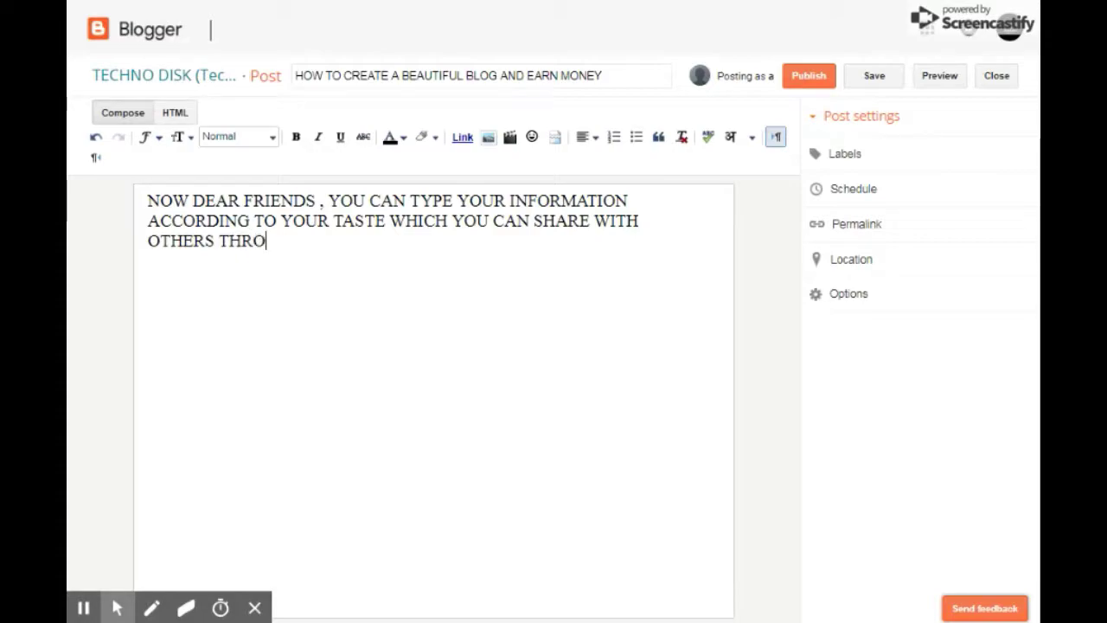
{"action": "type", "text": "UGH YOUR BLOG"}
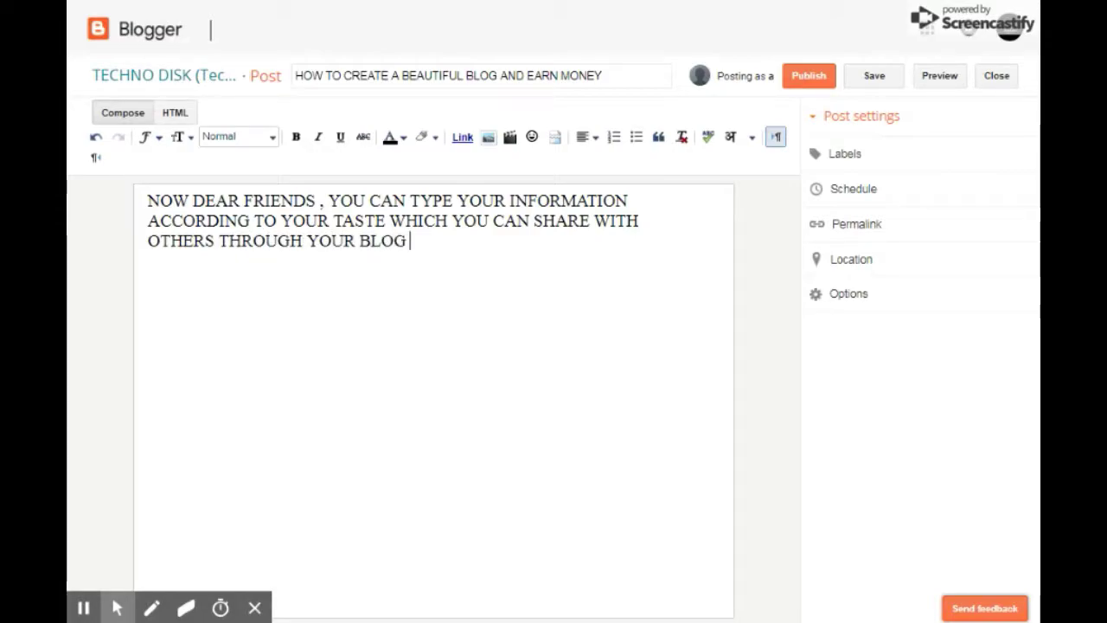
{"action": "type", "text": " !"}
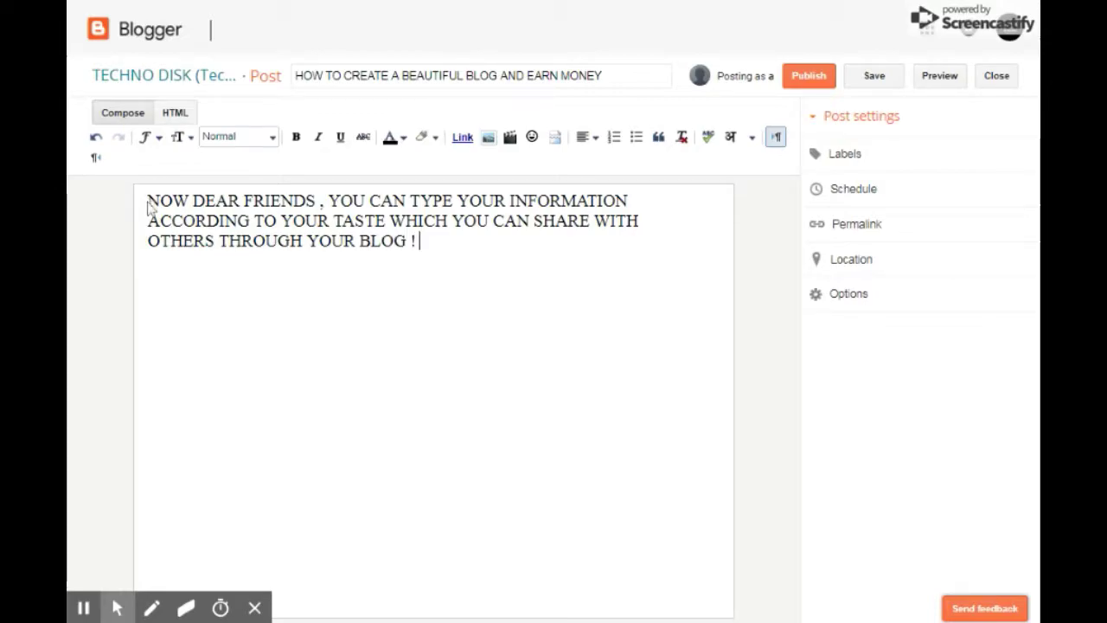
{"action": "key", "text": "alt+f"}
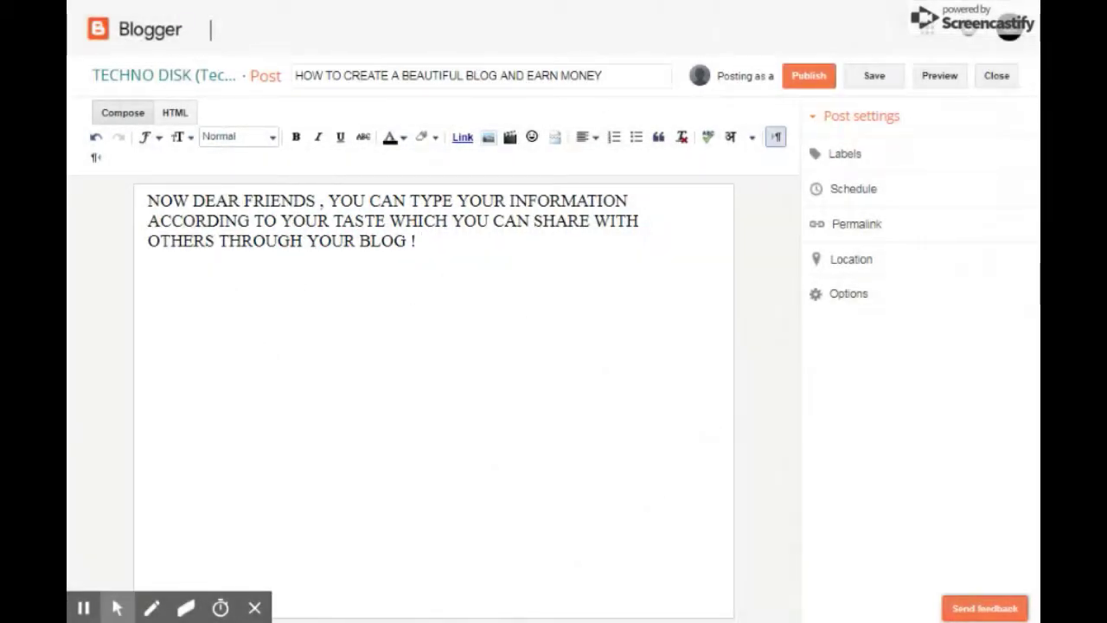
{"action": "left_click_drag", "start_coordinate": [421, 242], "coordinate": [149, 202]}
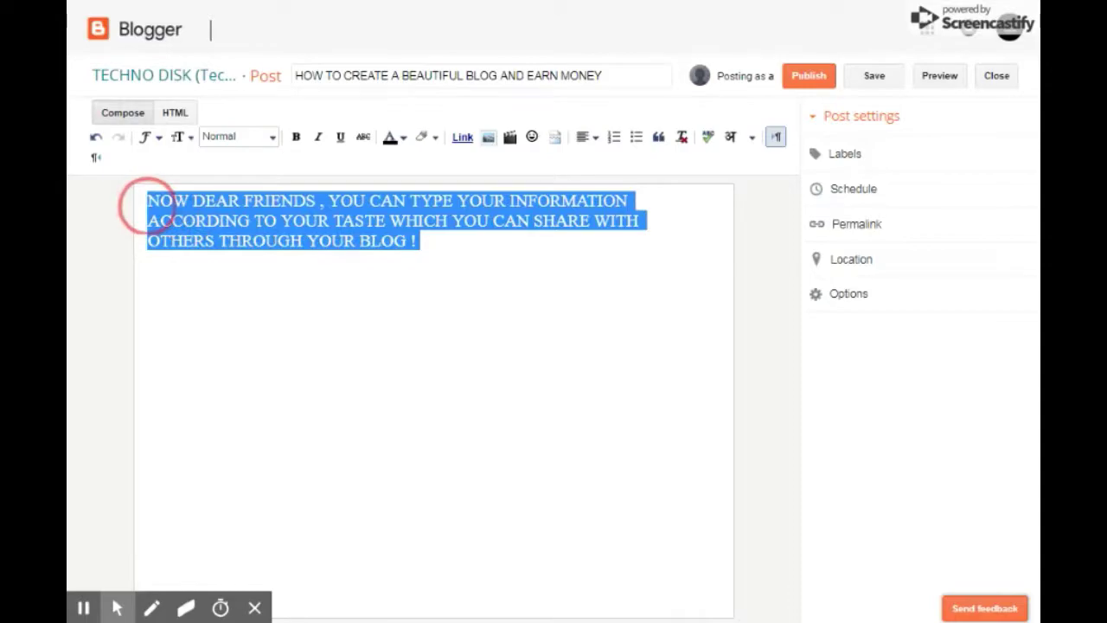
{"action": "left_click", "coordinate": [420, 240]}
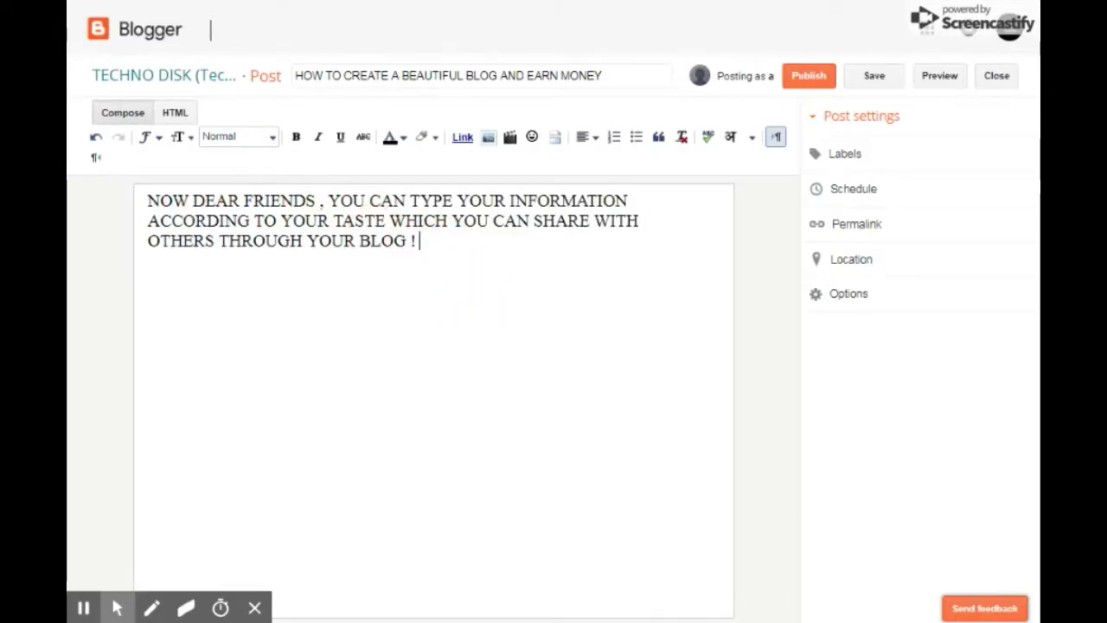
{"action": "left_click", "coordinate": [305, 241]}
{"action": "left_click", "coordinate": [420, 241]}
Add lines about adding pictures, videos, emotions and links, ending 'To add a picture in your blog click'.
{"action": "key", "text": "Return"}
{"action": "key", "text": "Return"}
{"action": "type", "text": "In "}
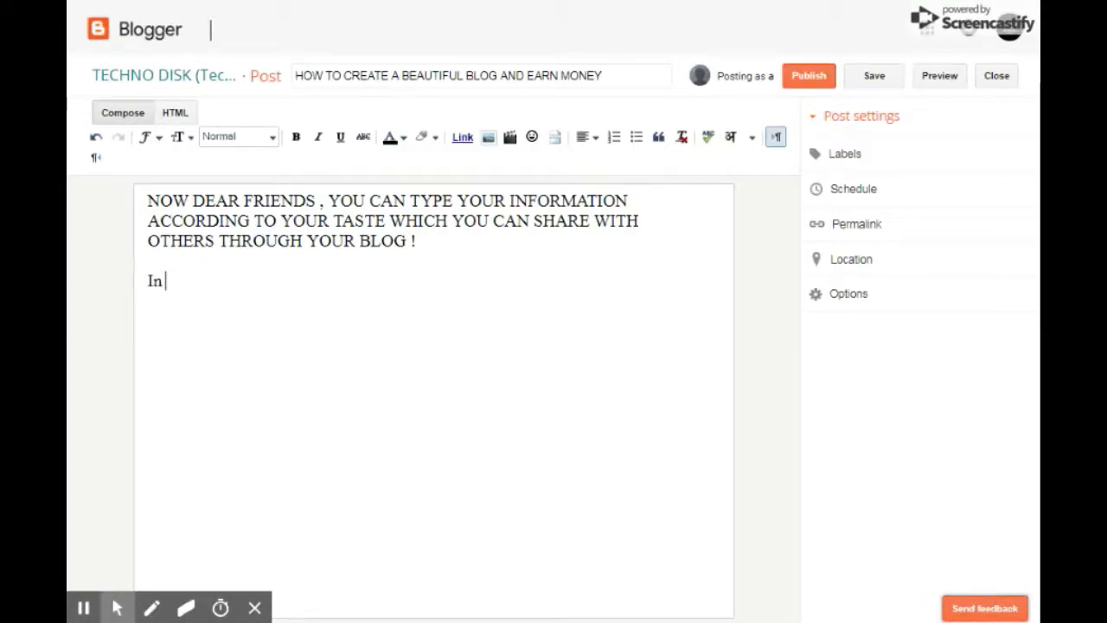
{"action": "type", "text": "your blo"}
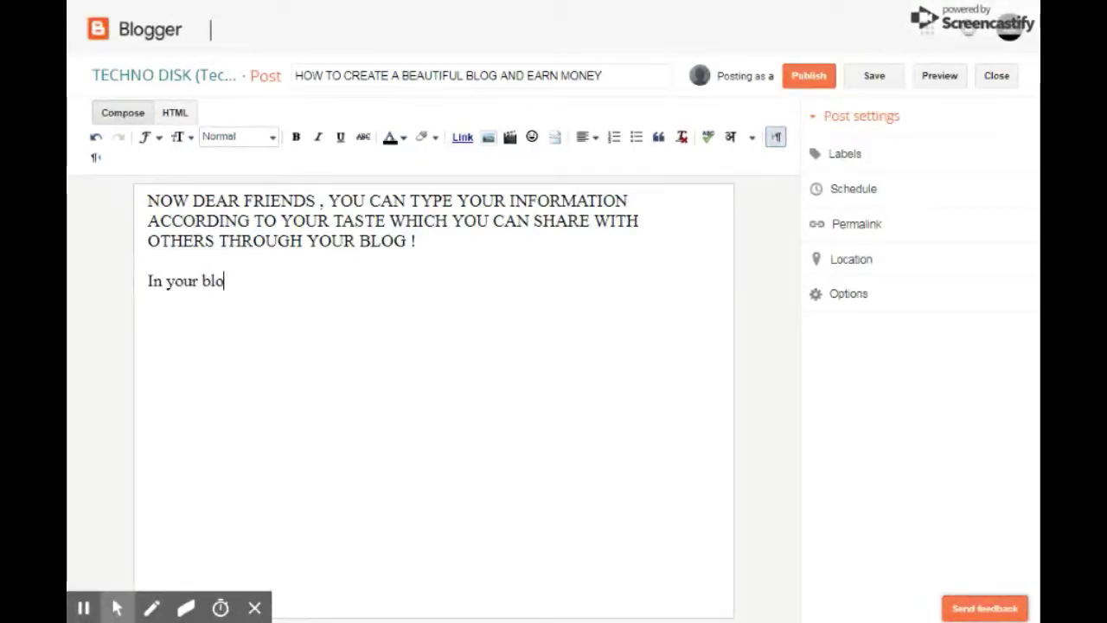
{"action": "type", "text": "g you can"}
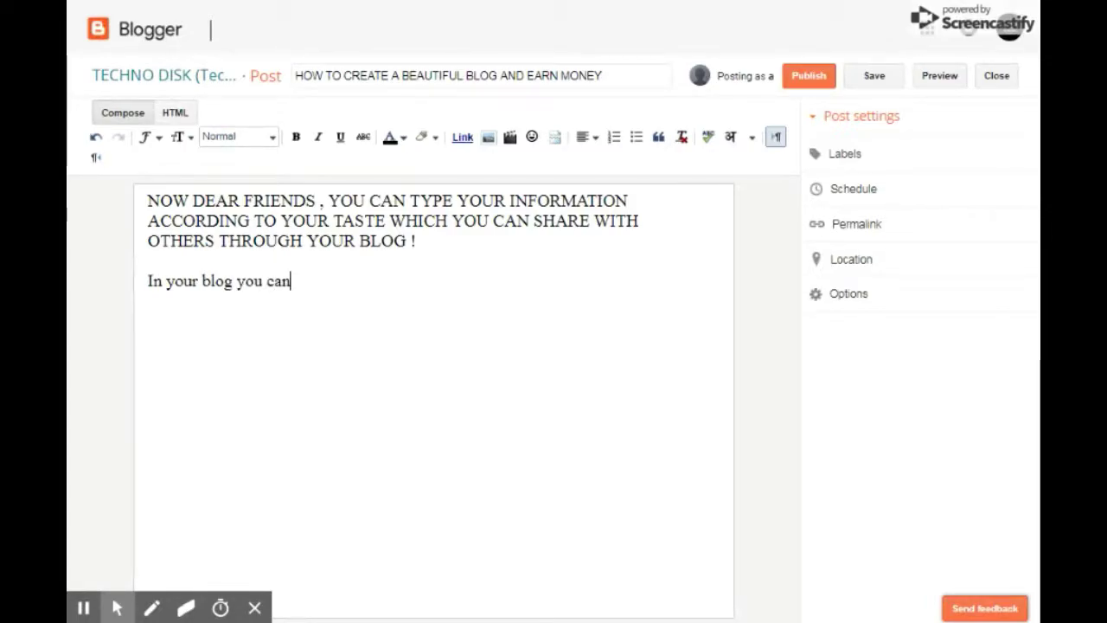
{"action": "type", "text": " add"}
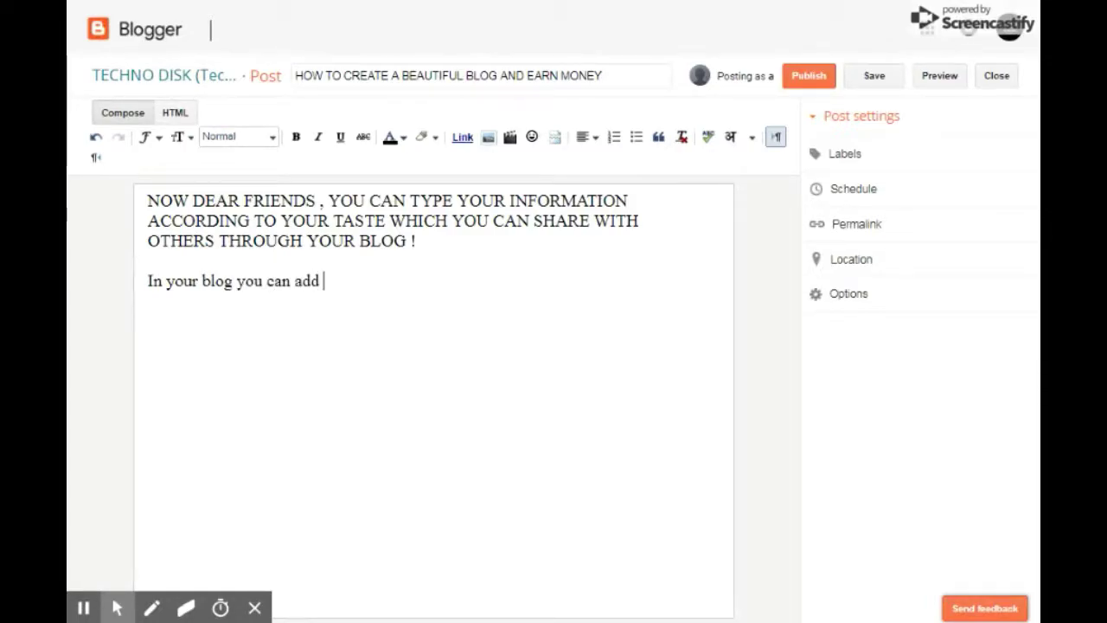
{"action": "type", "text": " pic"}
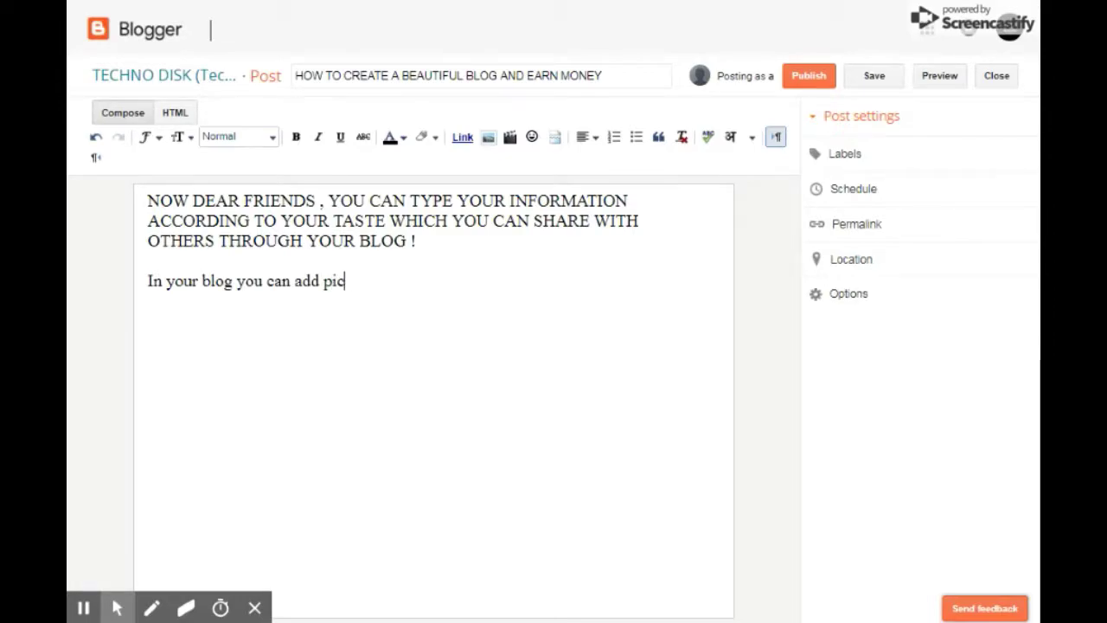
{"action": "type", "text": "tures /videos"}
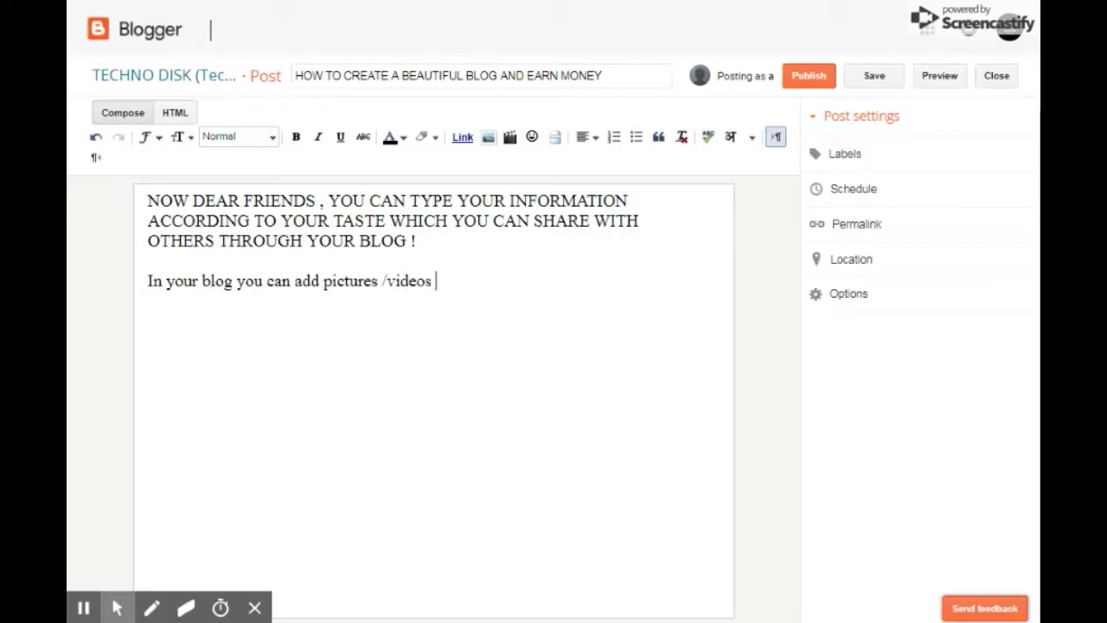
{"action": "type", "text": "/ emotions "}
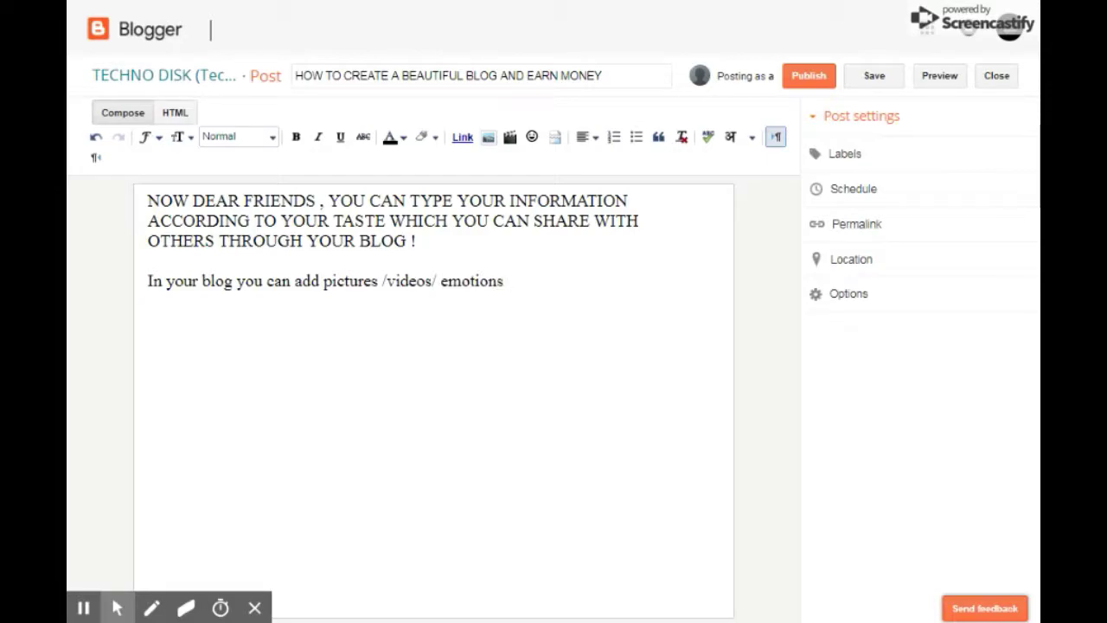
{"action": "type", "text": "/links etc."}
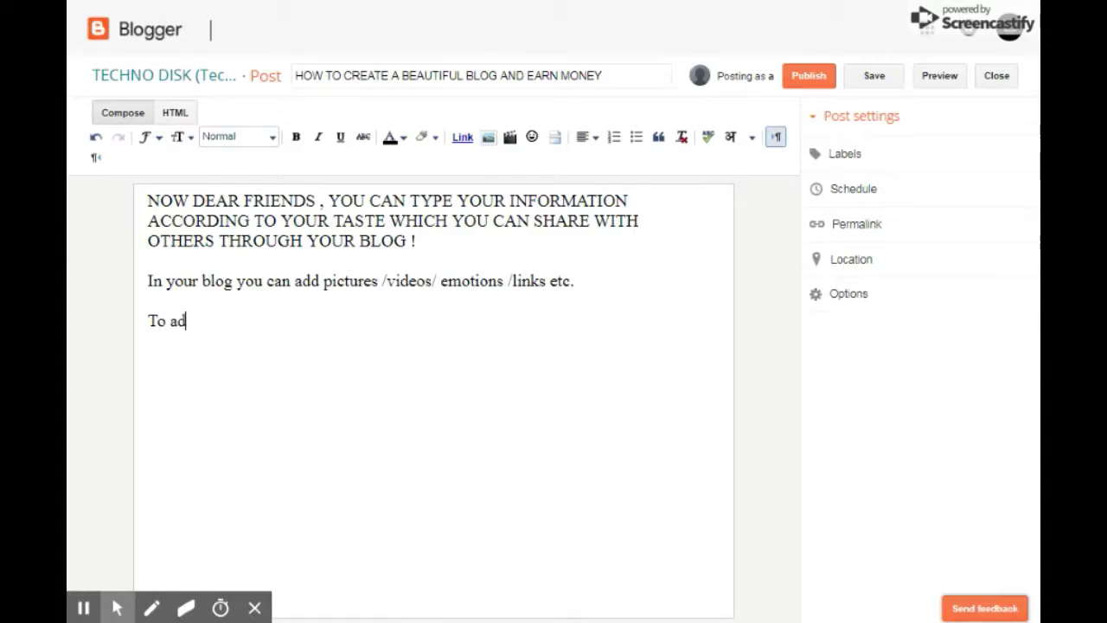
{"action": "type", "text": "d a pic"}
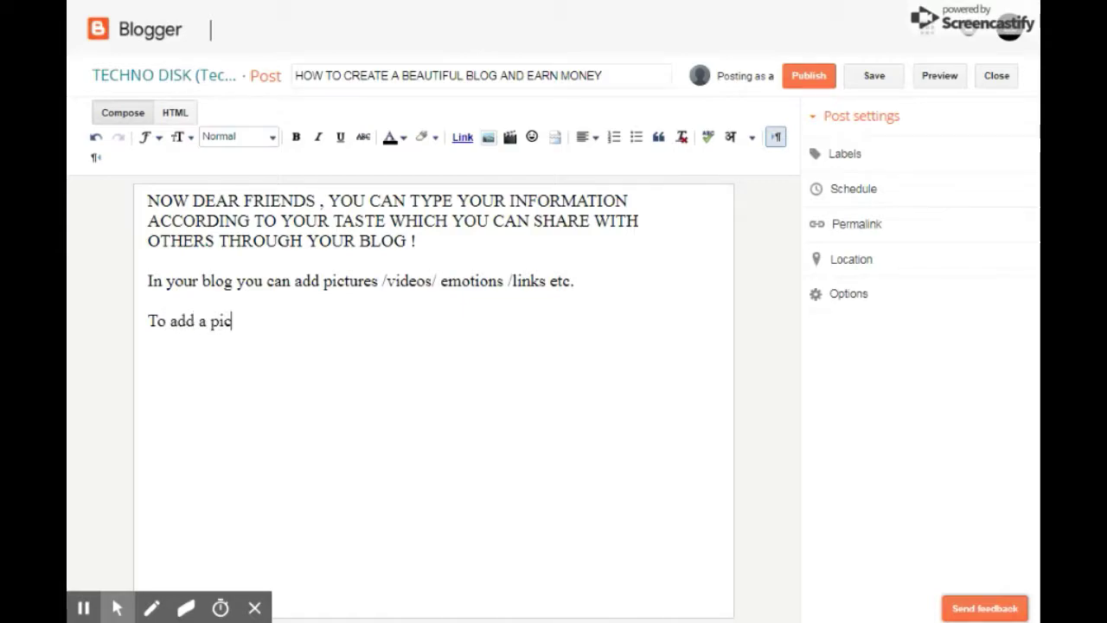
{"action": "type", "text": "ture in your bl"}
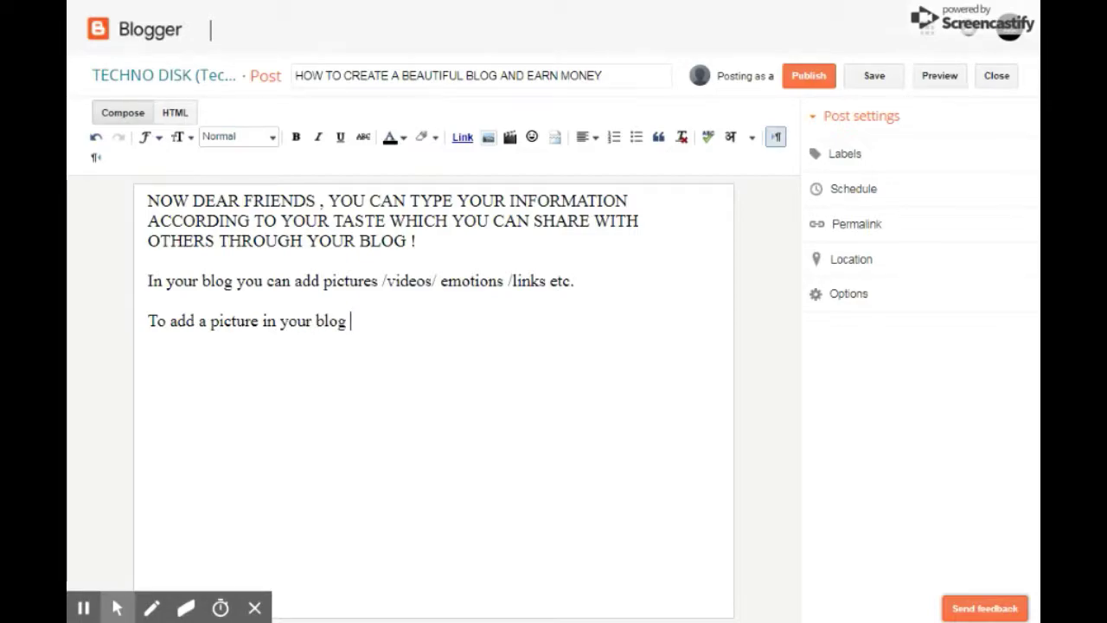
{"action": "type", "text": "og"}
{"action": "key", "text": "BackSpace"}
{"action": "key", "text": "BackSpace"}
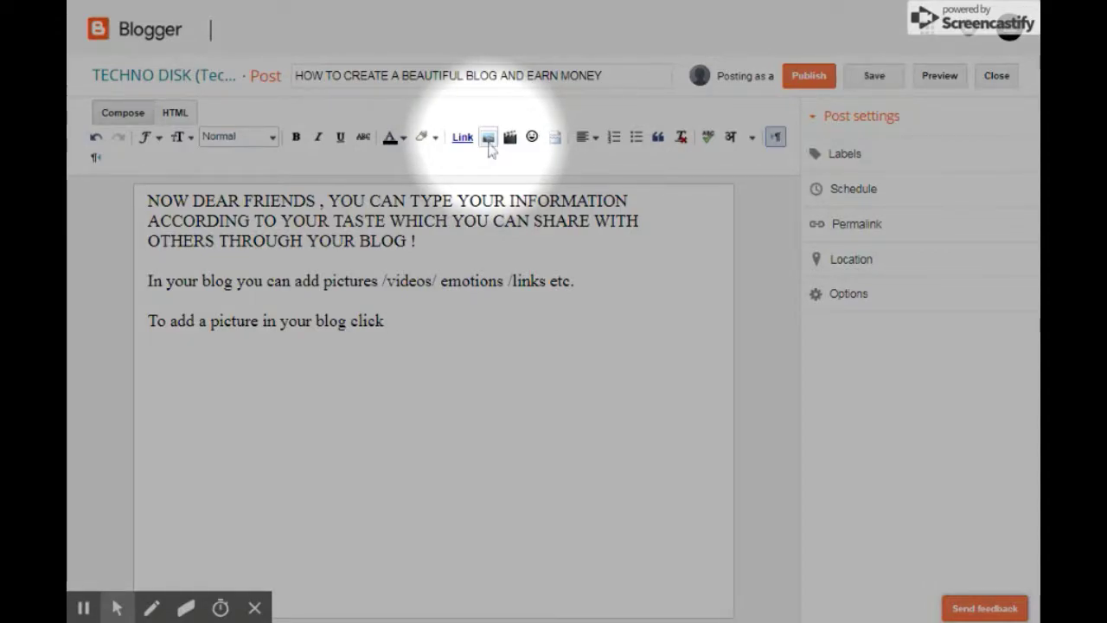
Upload and insert the YouTube Subscribe banner and TECHNO DISK logo images.
{"action": "left_click", "coordinate": [488, 139]}
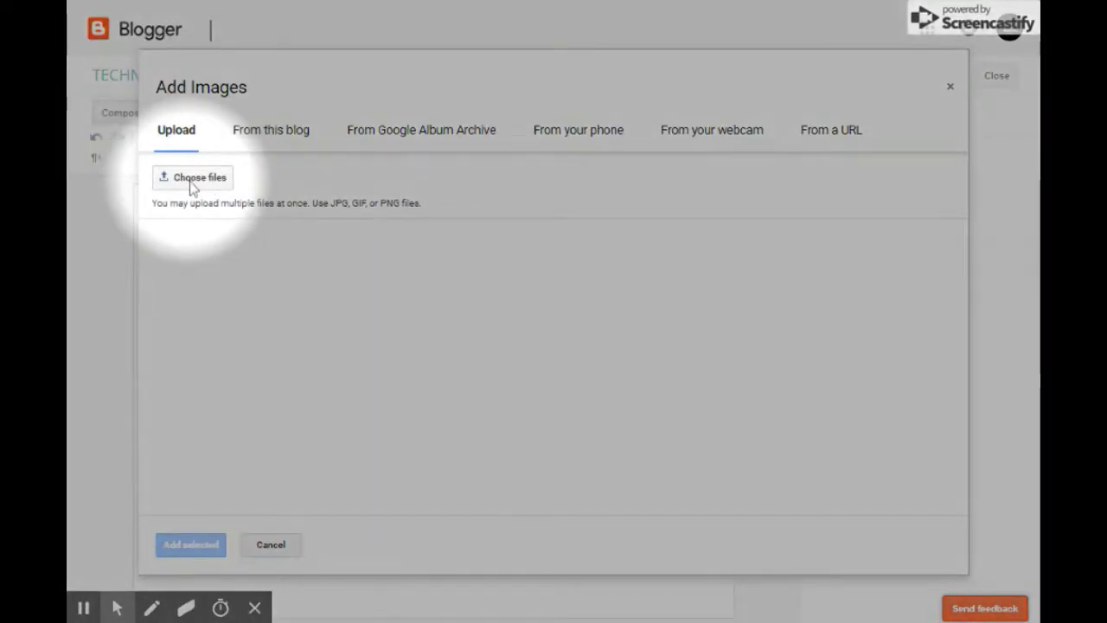
{"action": "left_click", "coordinate": [192, 178]}
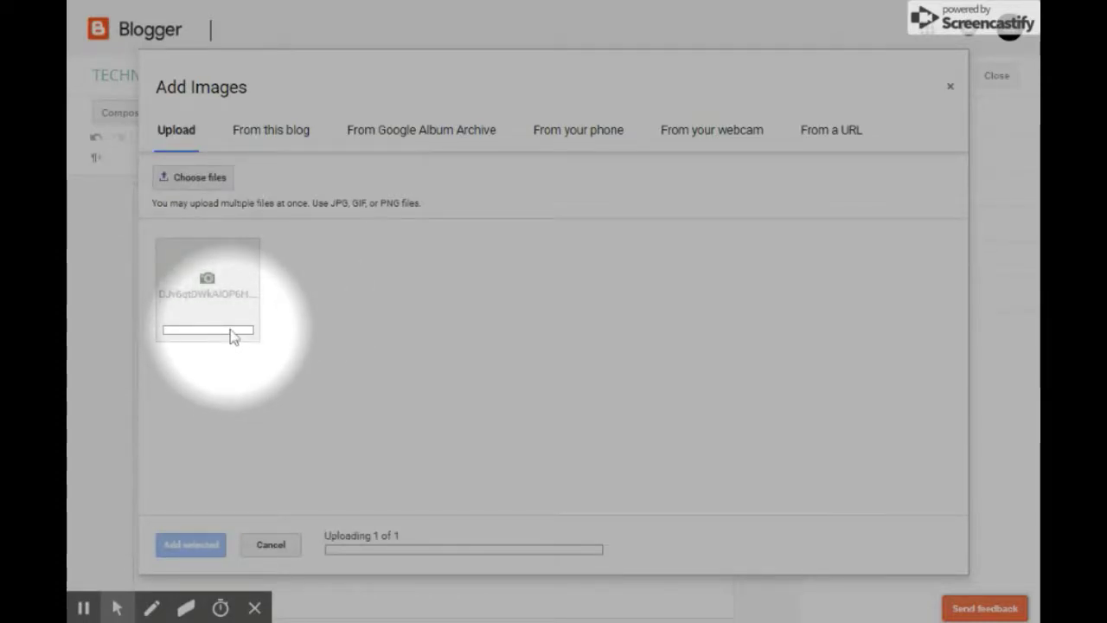
{"action": "left_click", "coordinate": [195, 177]}
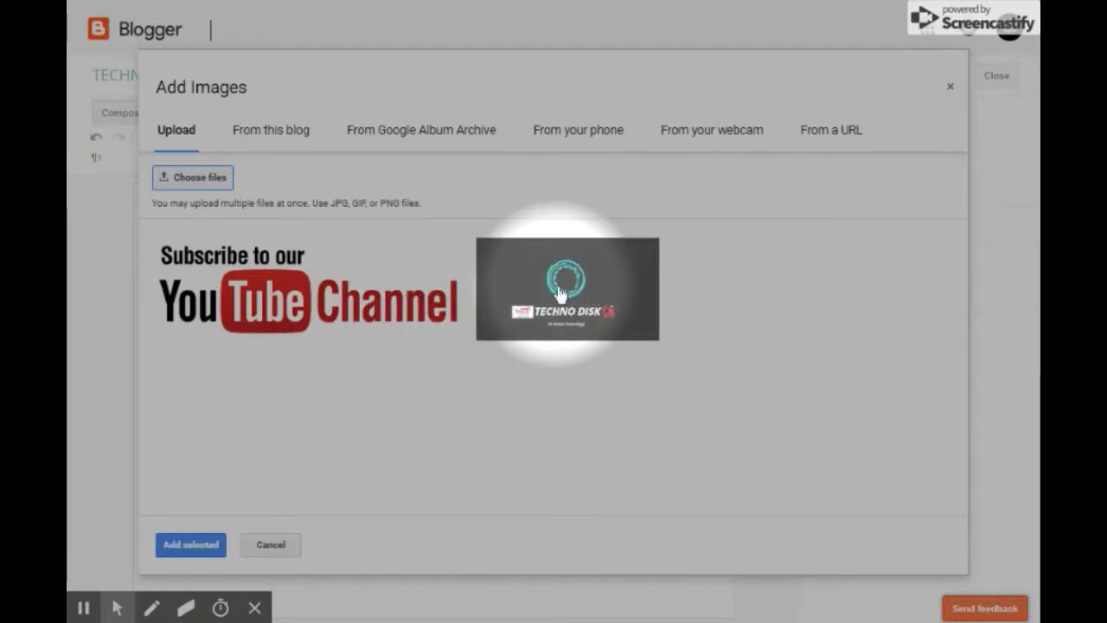
{"action": "left_click", "coordinate": [190, 544]}
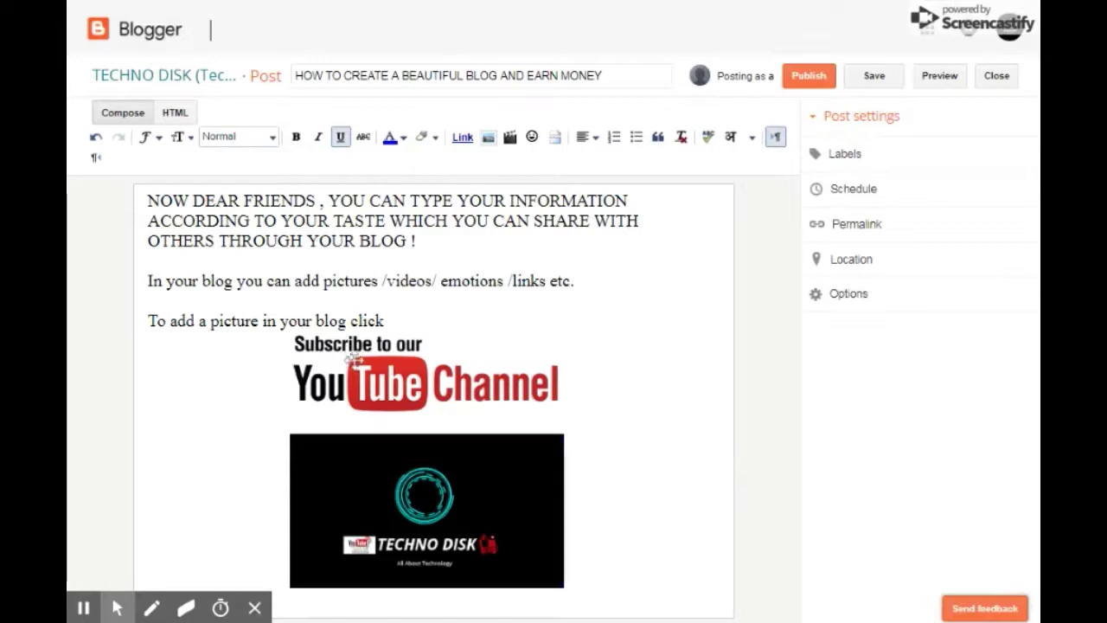
Insert a blank line above the banner image in the post body.
{"action": "left_click", "coordinate": [359, 358]}
{"action": "left_click", "coordinate": [567, 346]}
{"action": "left_click", "coordinate": [664, 331]}
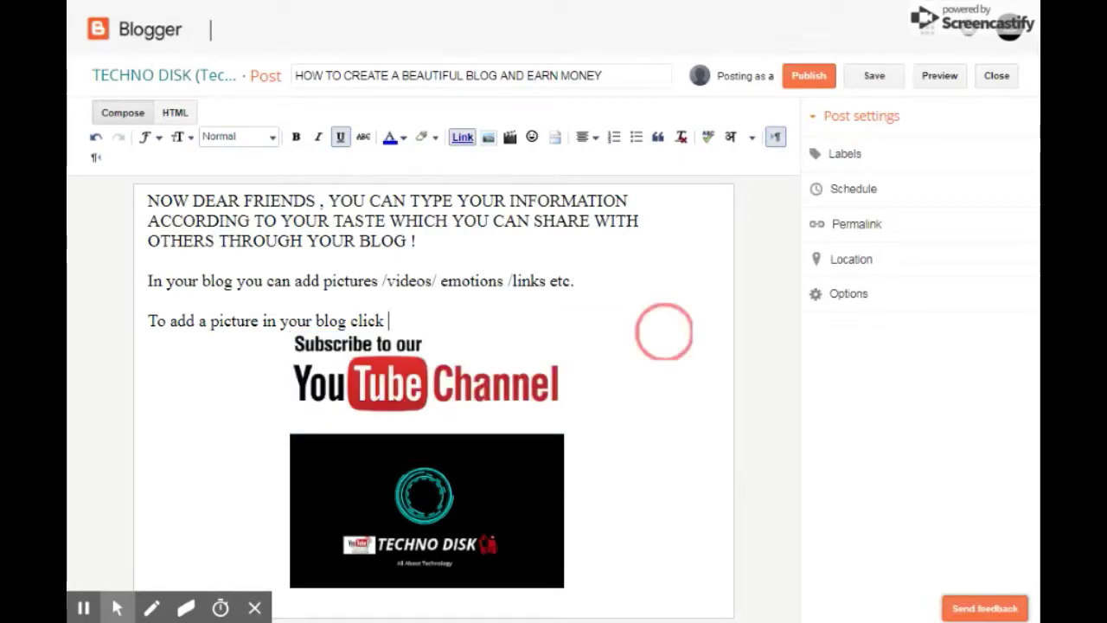
{"action": "left_click", "coordinate": [369, 345]}
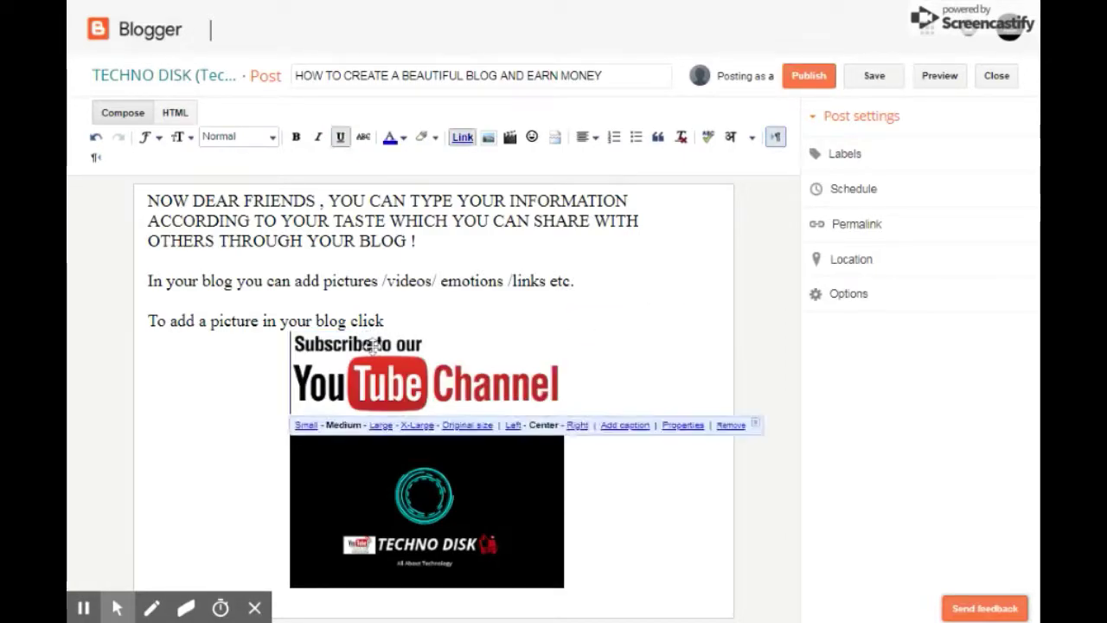
{"action": "key", "text": "Down"}
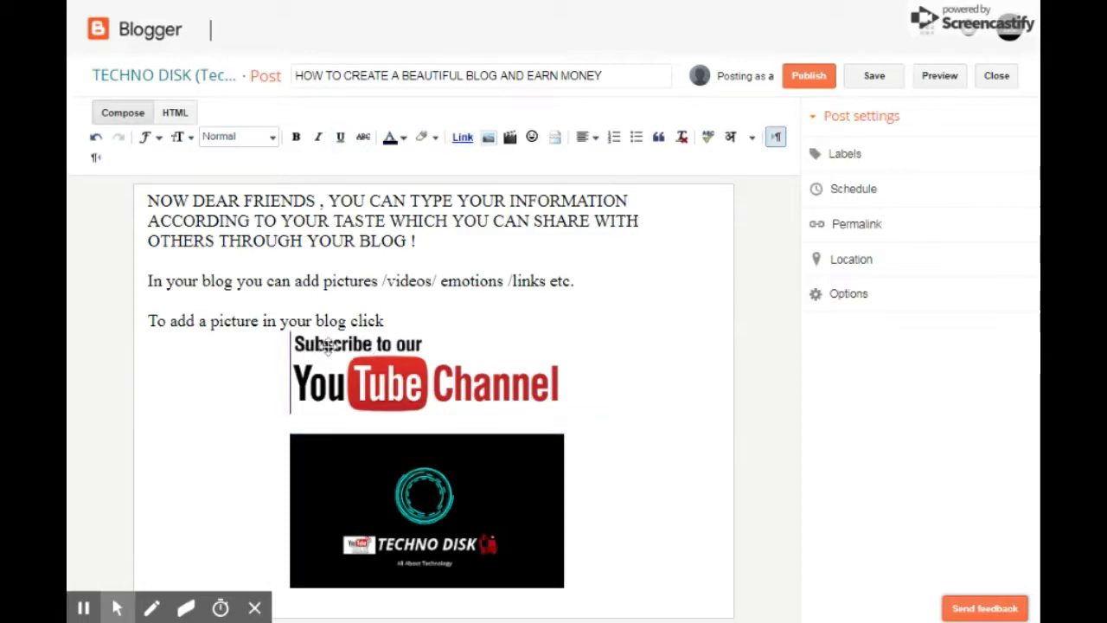
{"action": "left_click", "coordinate": [321, 347]}
{"action": "key", "text": "Return"}
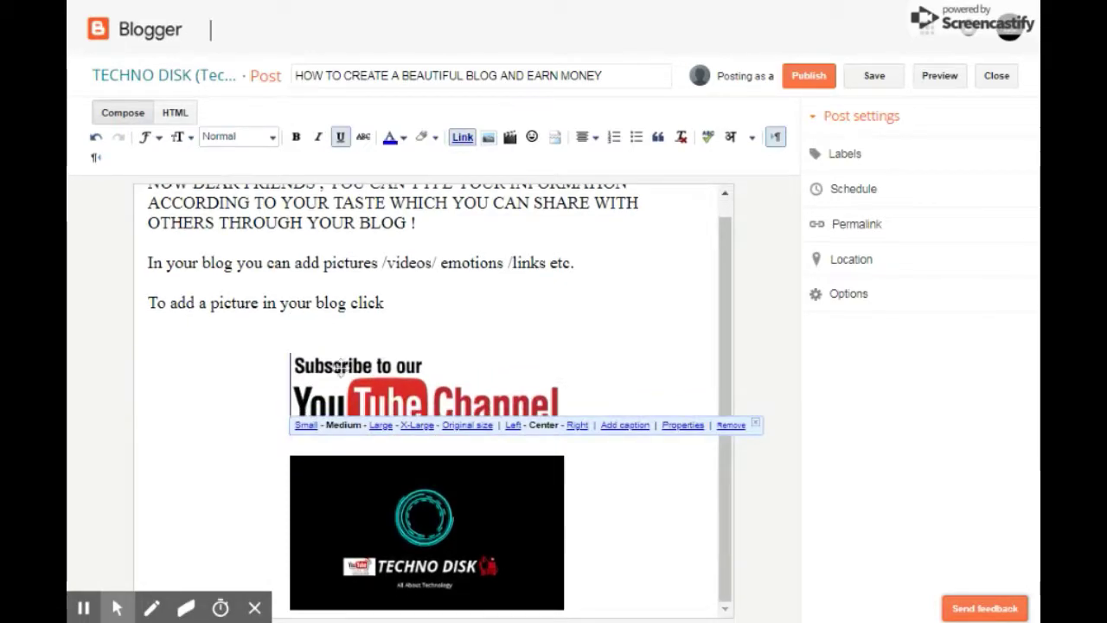
{"action": "left_click", "coordinate": [425, 317]}
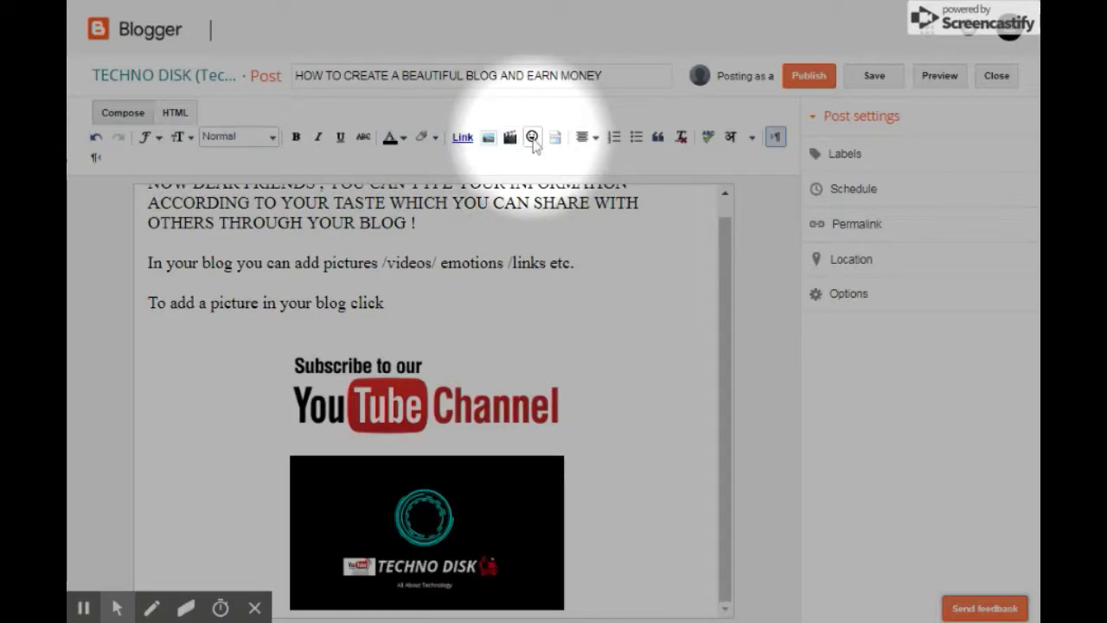
Type 'to add link in your text click' on a new line below the picture line.
{"action": "left_click", "coordinate": [413, 303]}
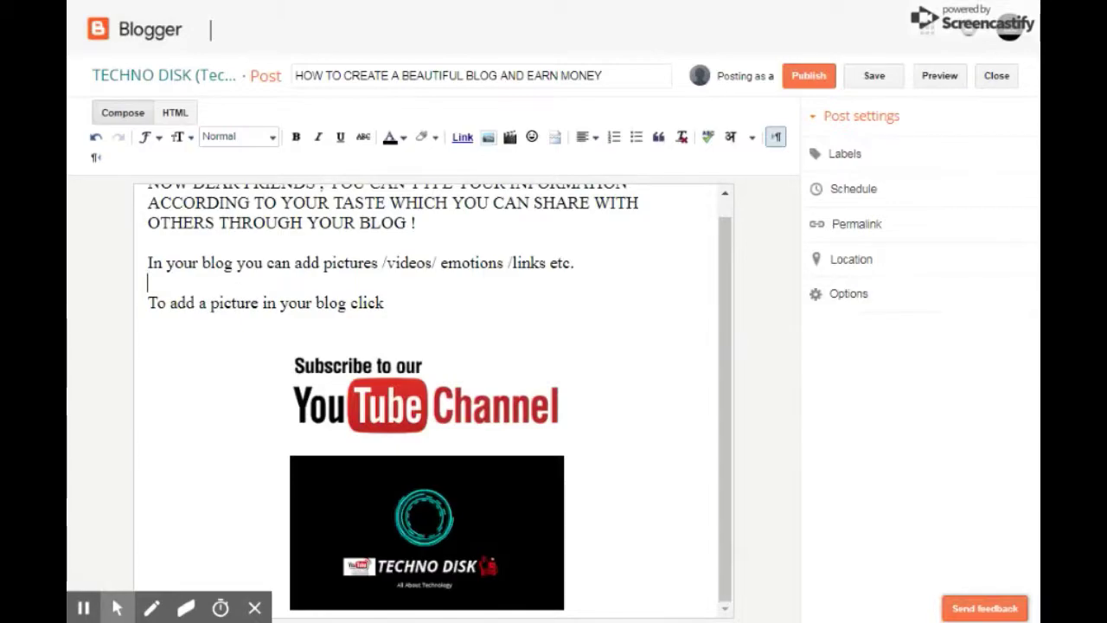
{"action": "key", "text": "Return"}
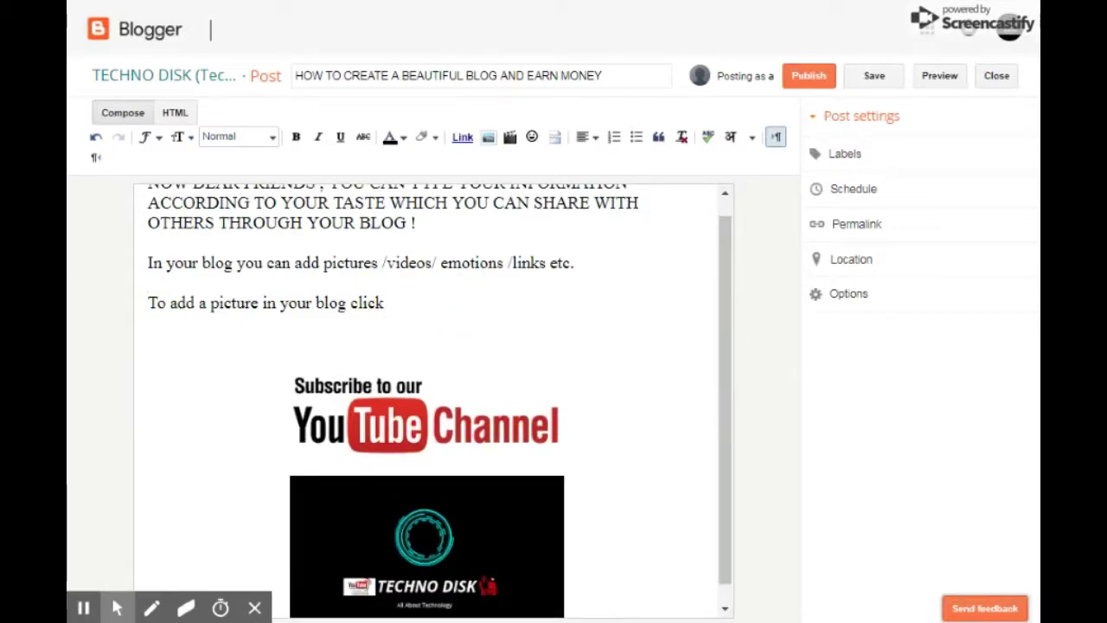
{"action": "key", "text": "Return"}
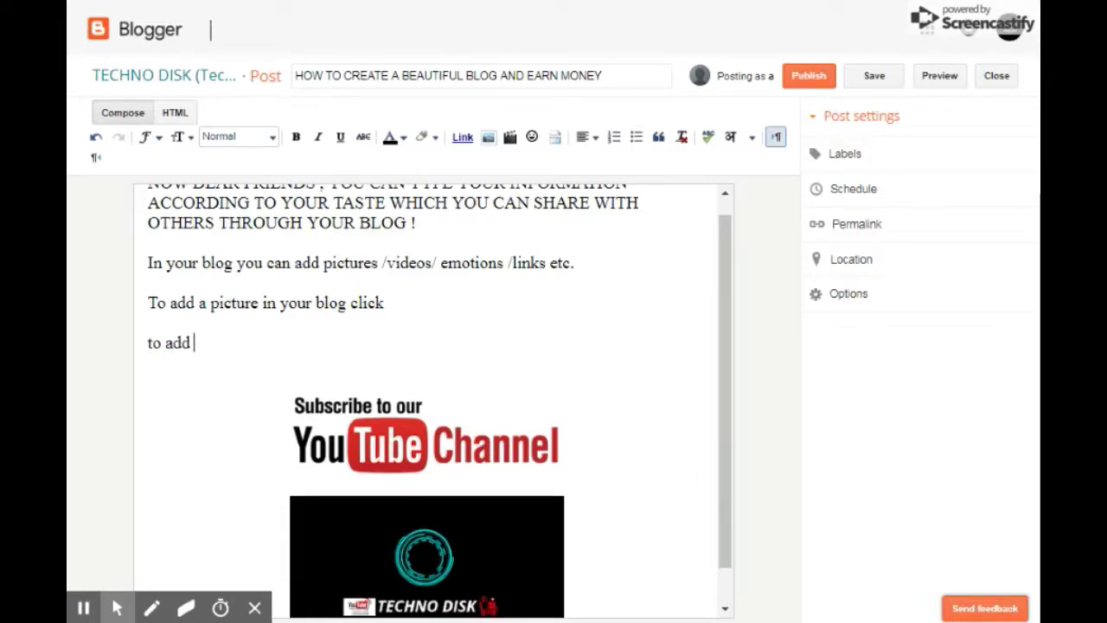
{"action": "type", "text": "to add link in your text click"}
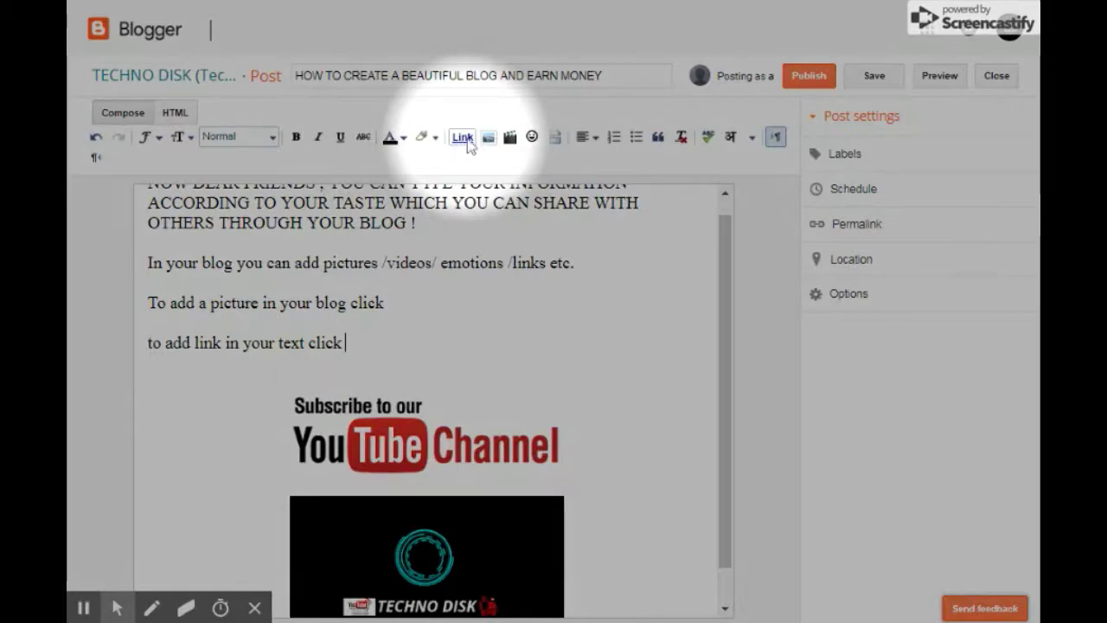
{"action": "left_click", "coordinate": [466, 140]}
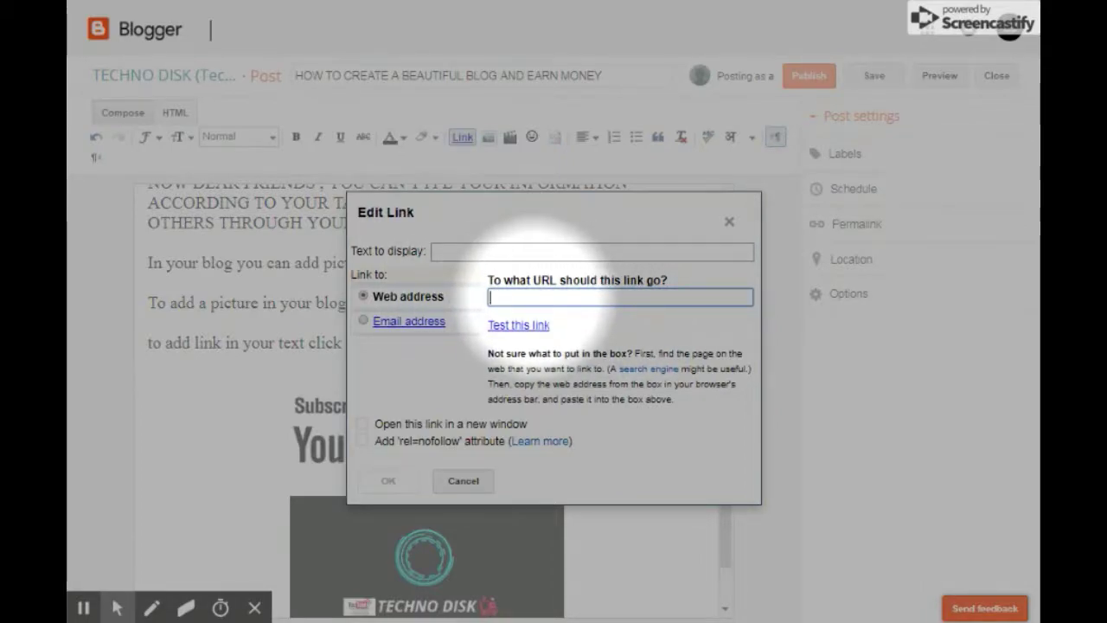
{"action": "type", "text": "www."}
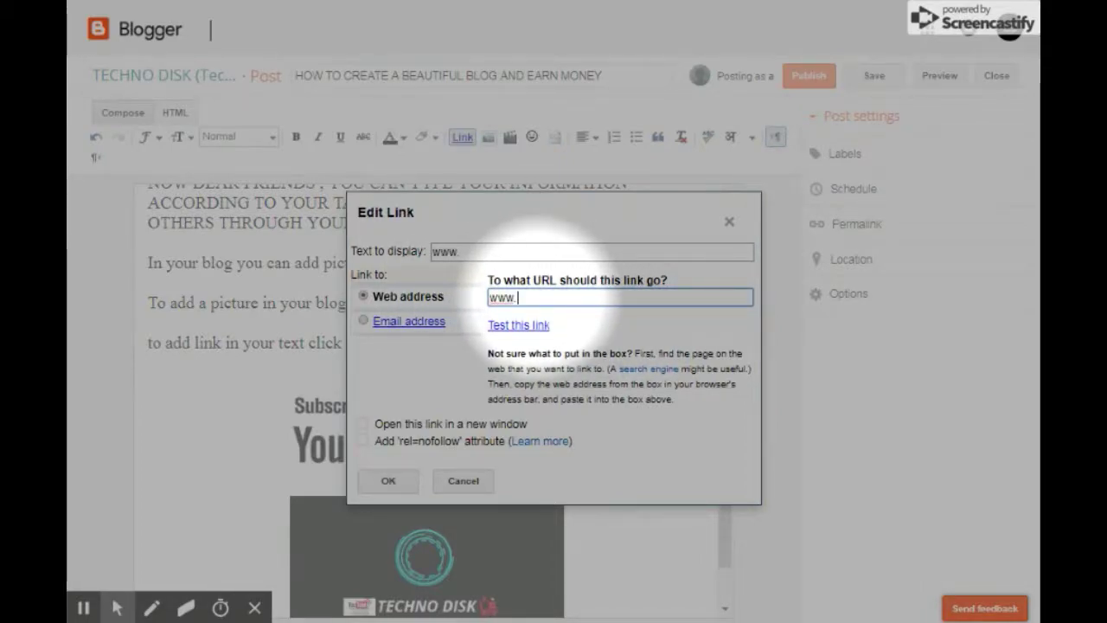
{"action": "type", "text": "google.com"}
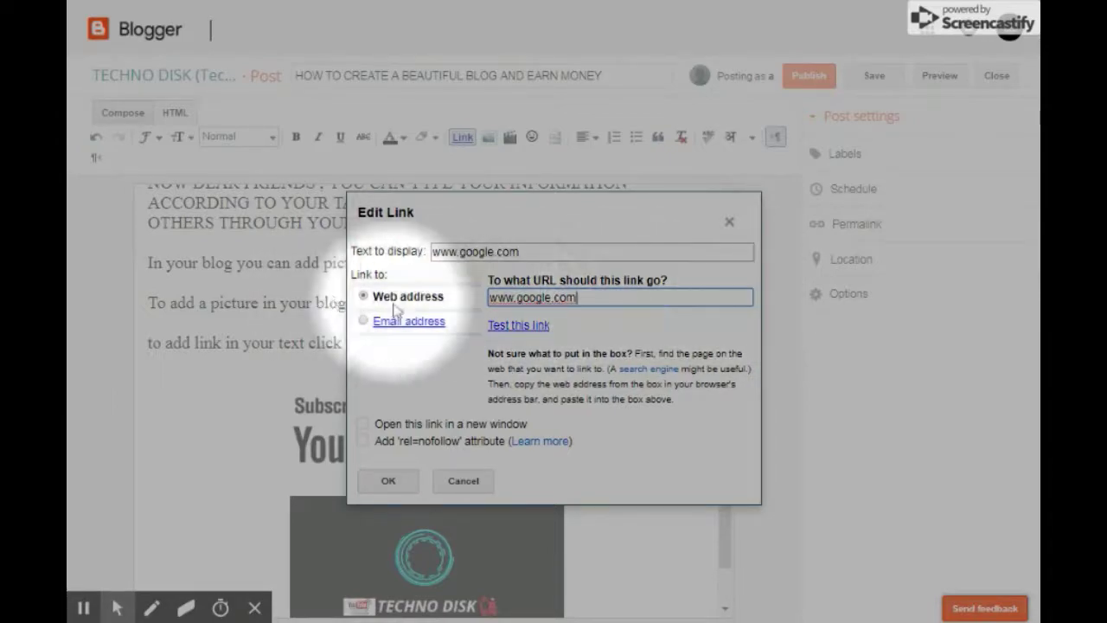
{"action": "left_click_drag", "start_coordinate": [580, 298], "coordinate": [494, 309]}
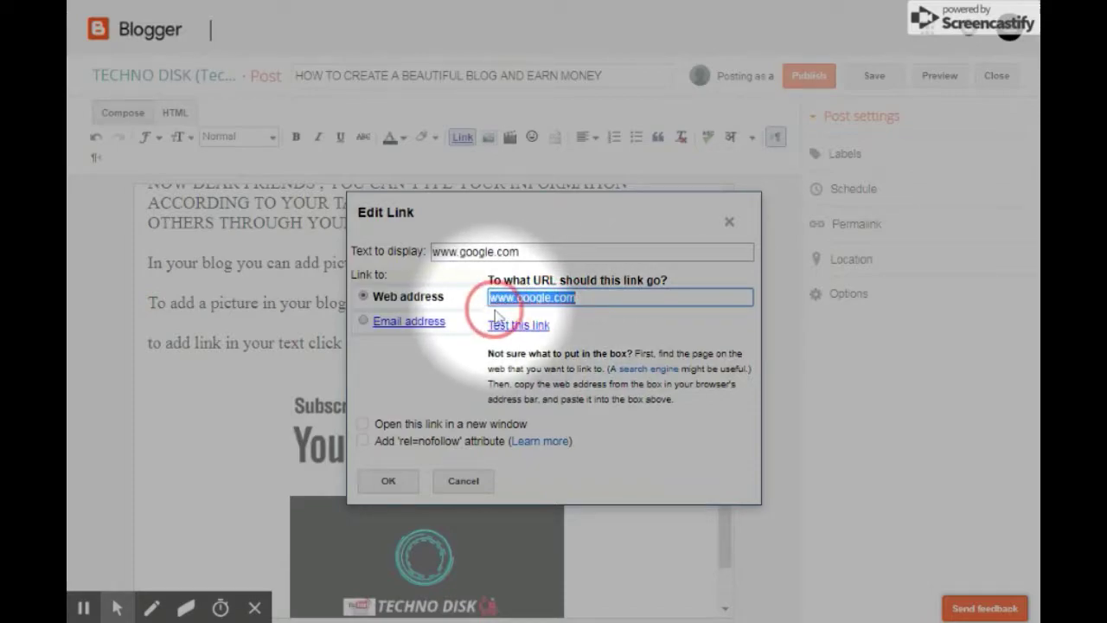
{"action": "left_click", "coordinate": [595, 298]}
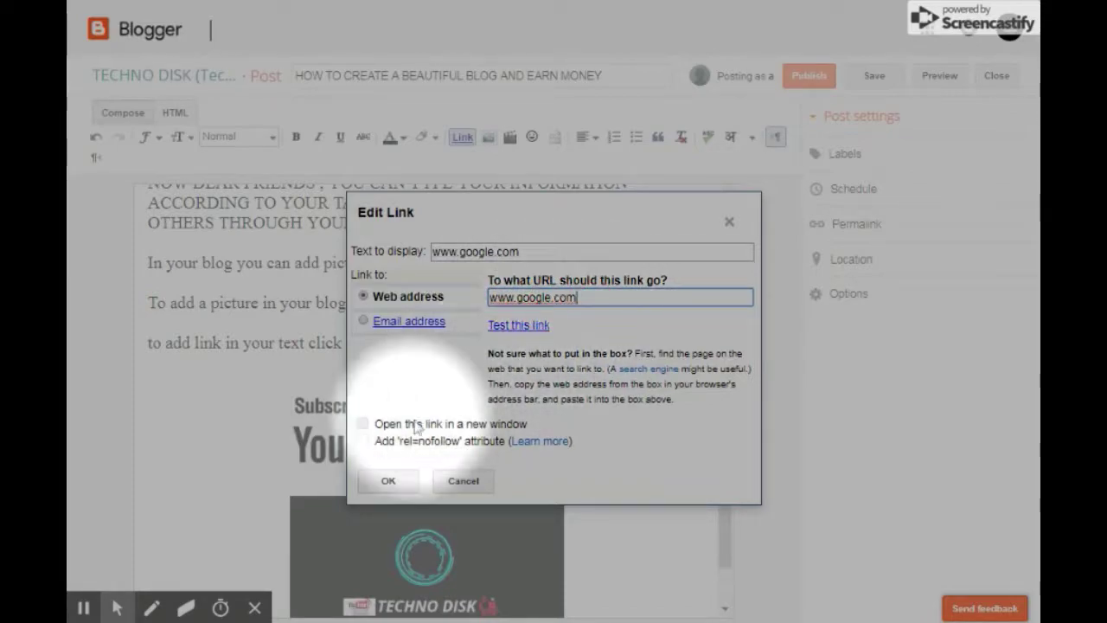
{"action": "left_click", "coordinate": [388, 481]}
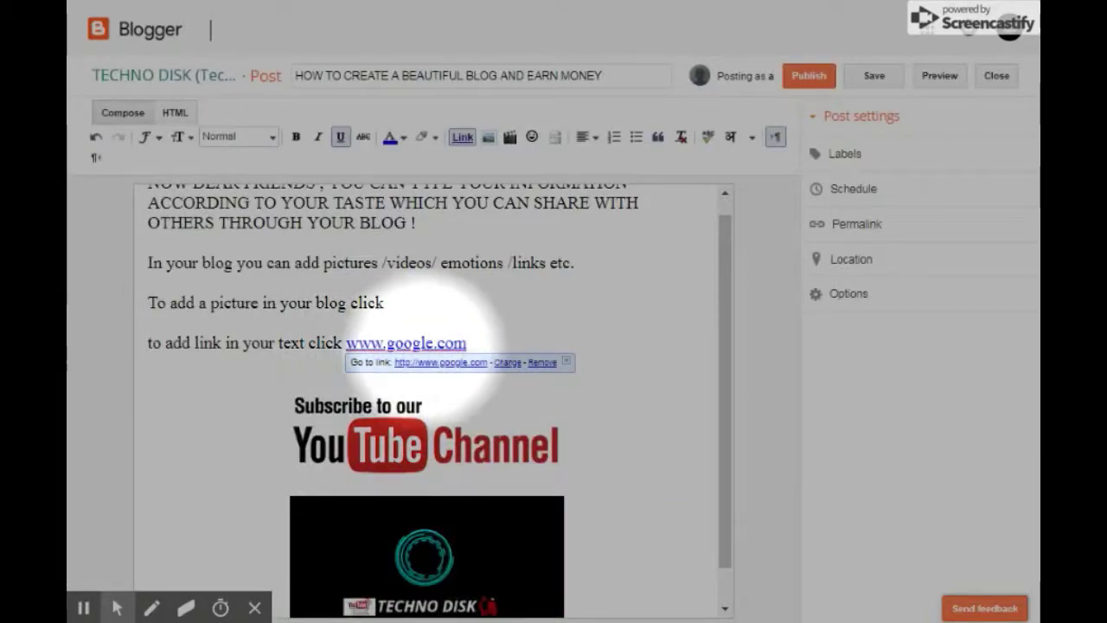
{"action": "double_click", "coordinate": [476, 343]}
{"action": "left_click", "coordinate": [487, 320]}
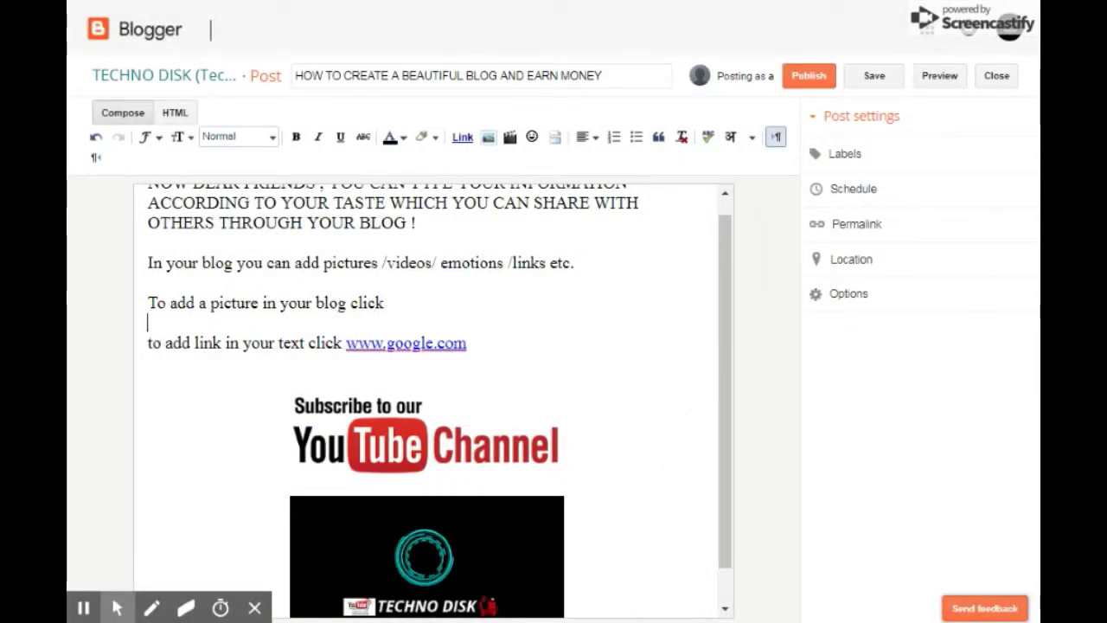
{"action": "left_click", "coordinate": [491, 349]}
{"action": "scroll", "coordinate": [425, 351], "scroll_direction": "down", "scroll_amount": 1}
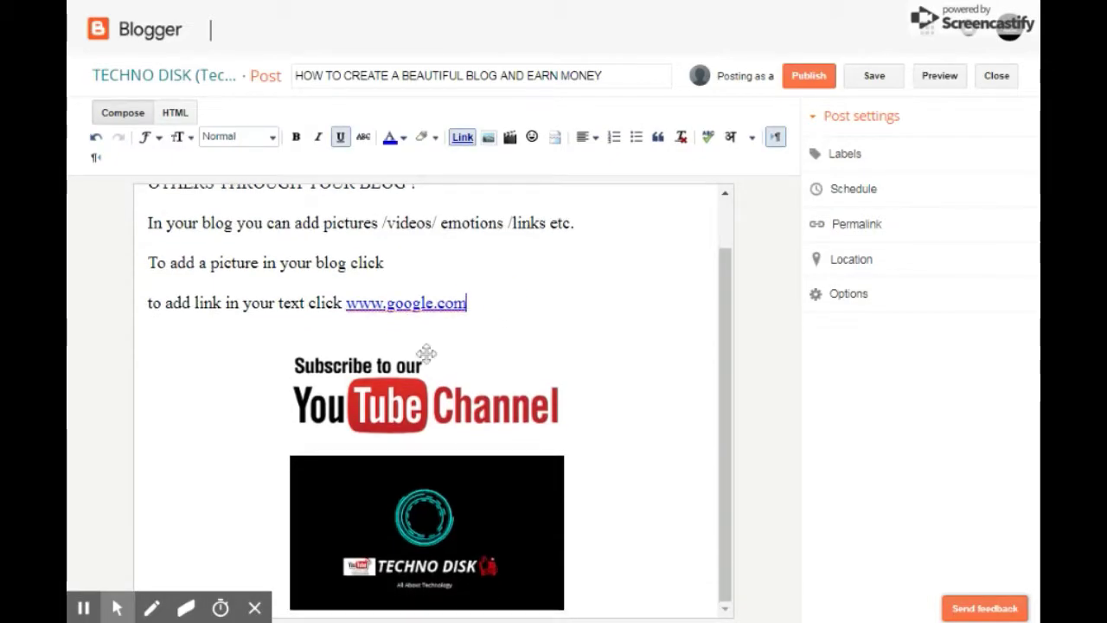
{"action": "scroll", "coordinate": [425, 351], "scroll_direction": "up", "scroll_amount": 1}
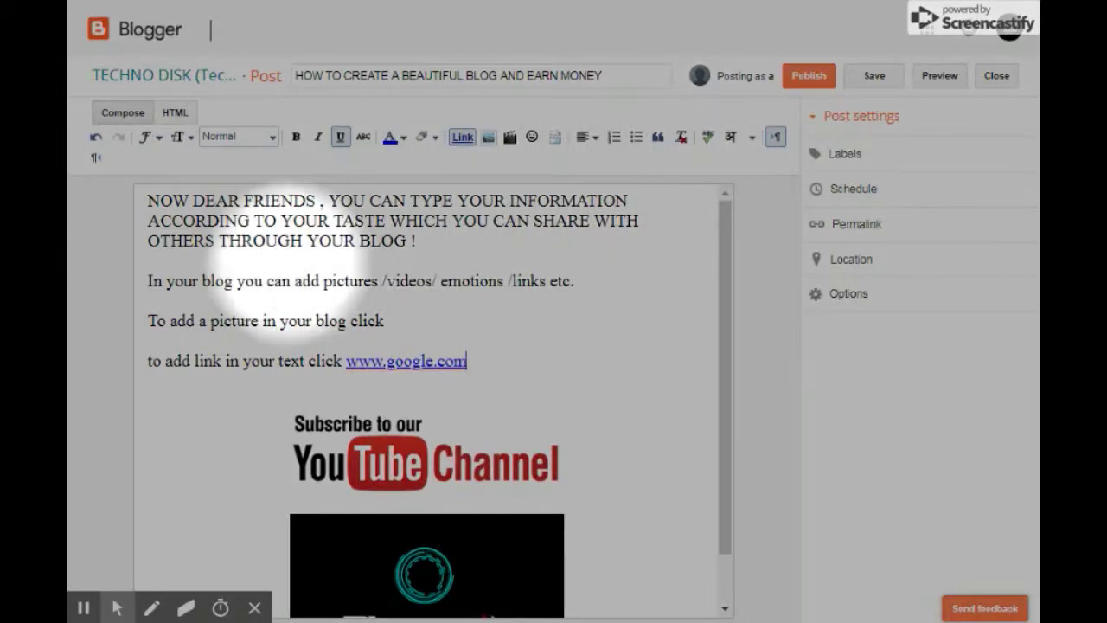
{"action": "double_click", "coordinate": [482, 370]}
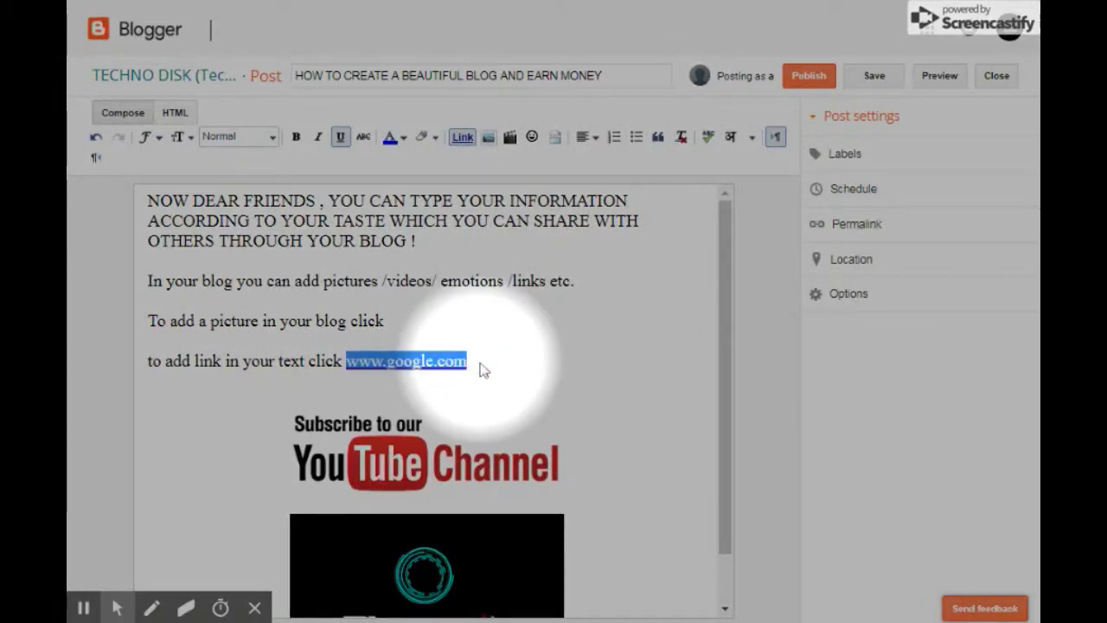
{"action": "left_click", "coordinate": [476, 327]}
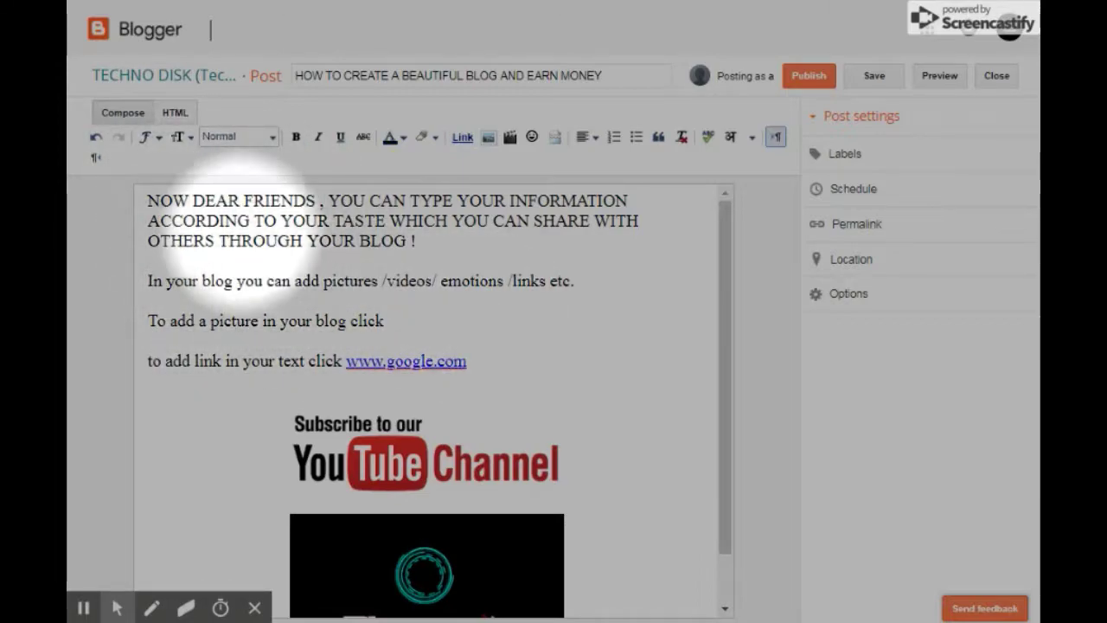
Copy the post title and paste it as a new first line of the body.
{"action": "left_click", "coordinate": [148, 201]}
{"action": "key", "text": "Return"}
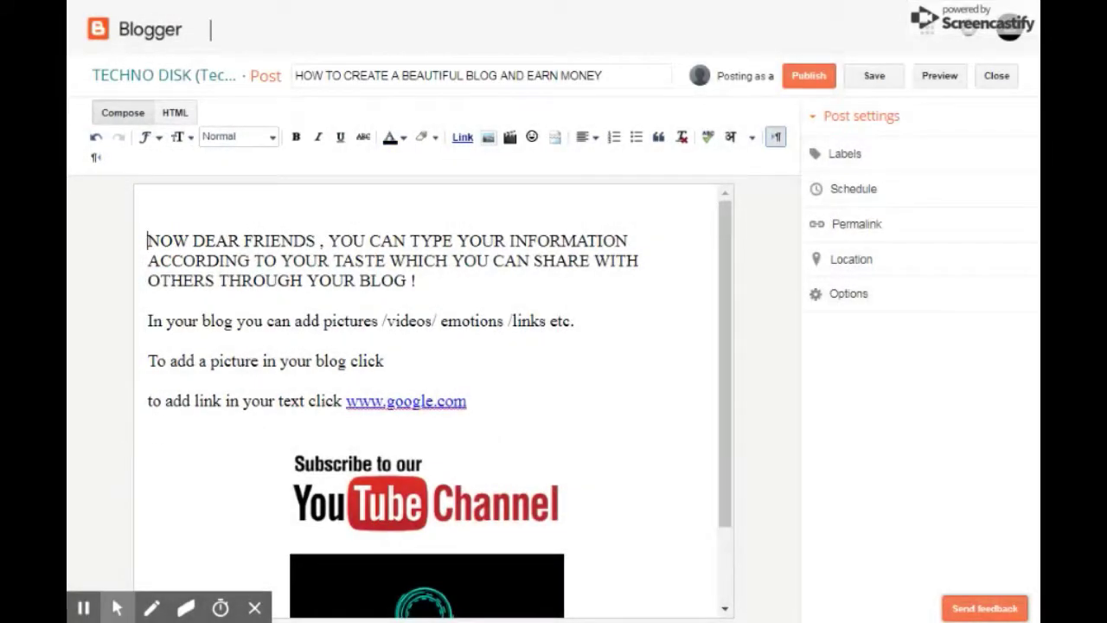
{"action": "left_click", "coordinate": [204, 206]}
{"action": "left_click_drag", "start_coordinate": [603, 75], "coordinate": [235, 70]}
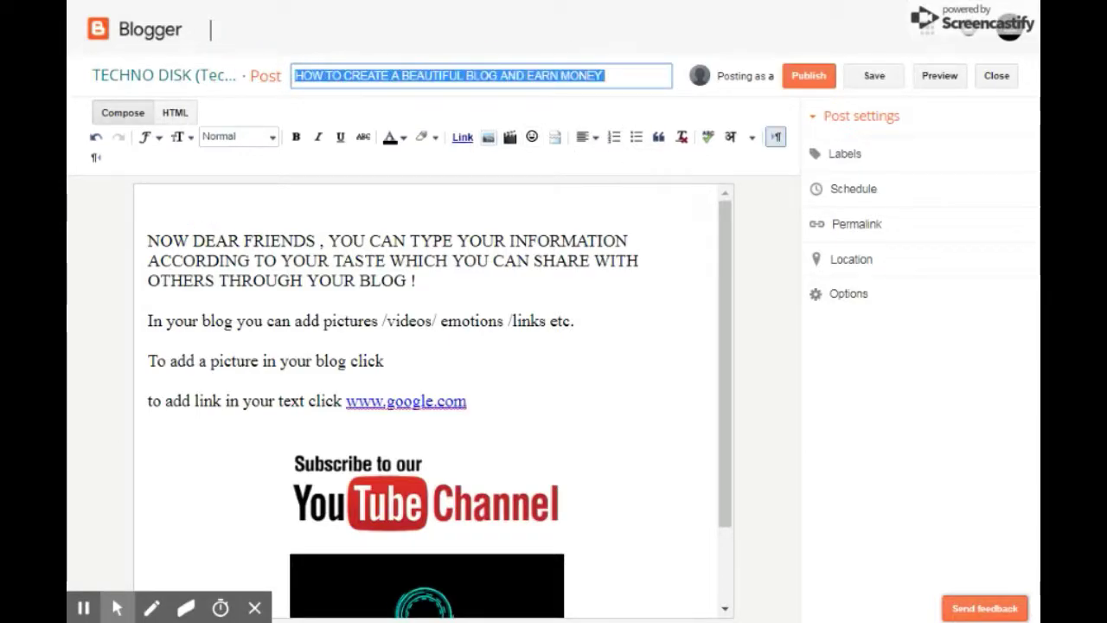
{"action": "key", "text": "ctrl+c"}
{"action": "left_click", "coordinate": [299, 199]}
{"action": "key", "text": "ctrl+v"}
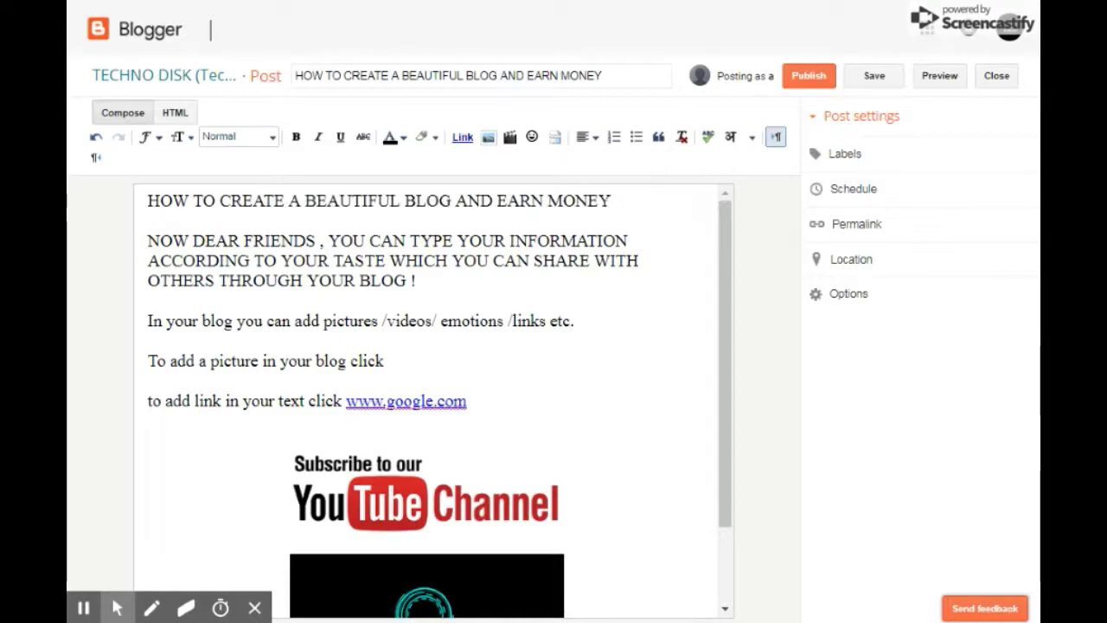
{"action": "left_click_drag", "start_coordinate": [178, 203], "coordinate": [567, 208]}
{"action": "left_click", "coordinate": [560, 203]}
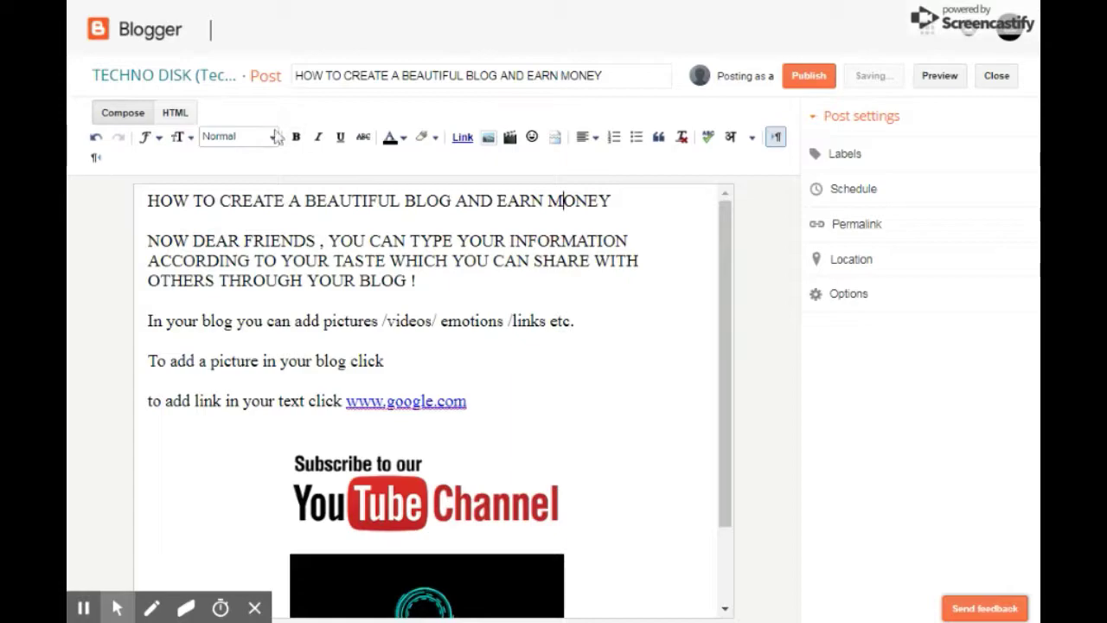
Try Large size on the title line, then revert it to Normal.
{"action": "left_click_drag", "start_coordinate": [615, 200], "coordinate": [133, 203]}
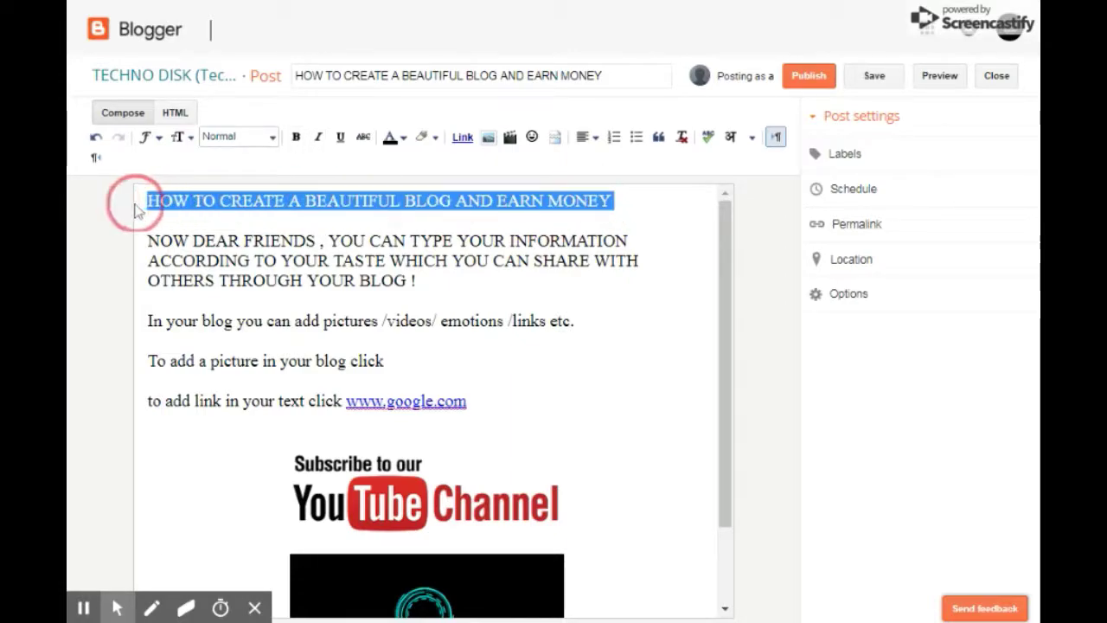
{"action": "left_click", "coordinate": [188, 140]}
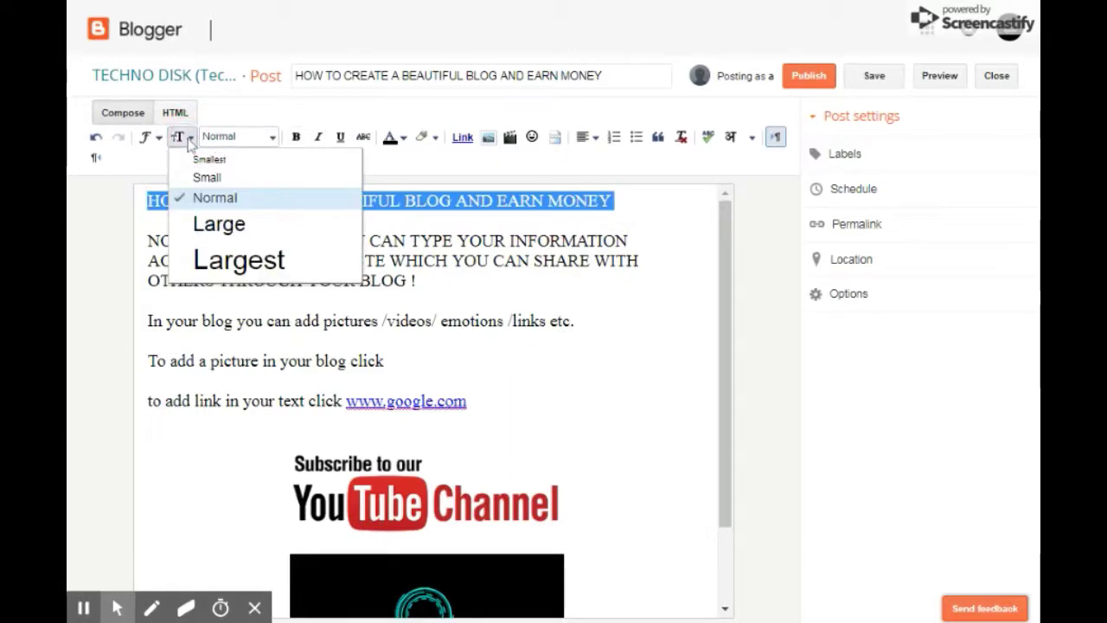
{"action": "left_click", "coordinate": [239, 226]}
{"action": "left_click", "coordinate": [191, 136]}
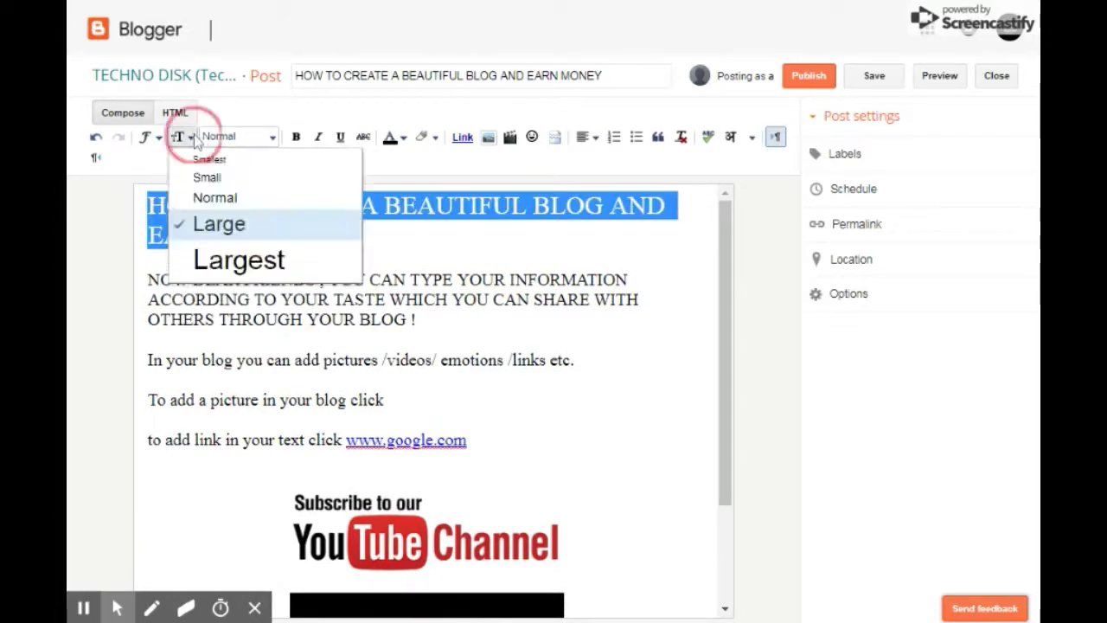
{"action": "left_click", "coordinate": [218, 200]}
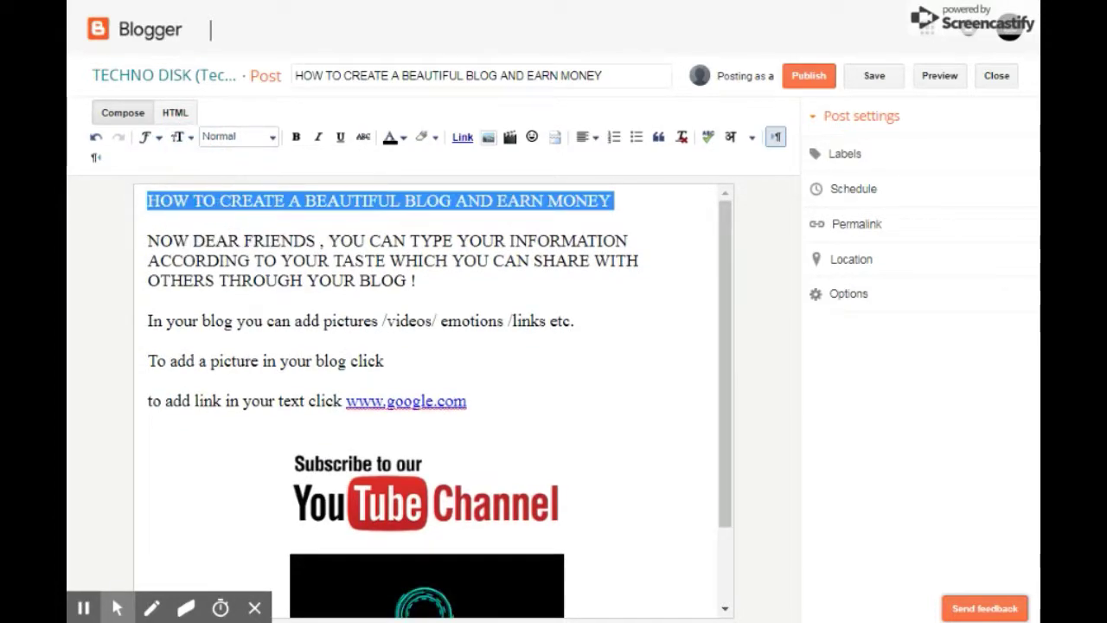
{"action": "left_click", "coordinate": [611, 205]}
{"action": "scroll", "coordinate": [613, 200], "scroll_direction": "down", "scroll_amount": 2}
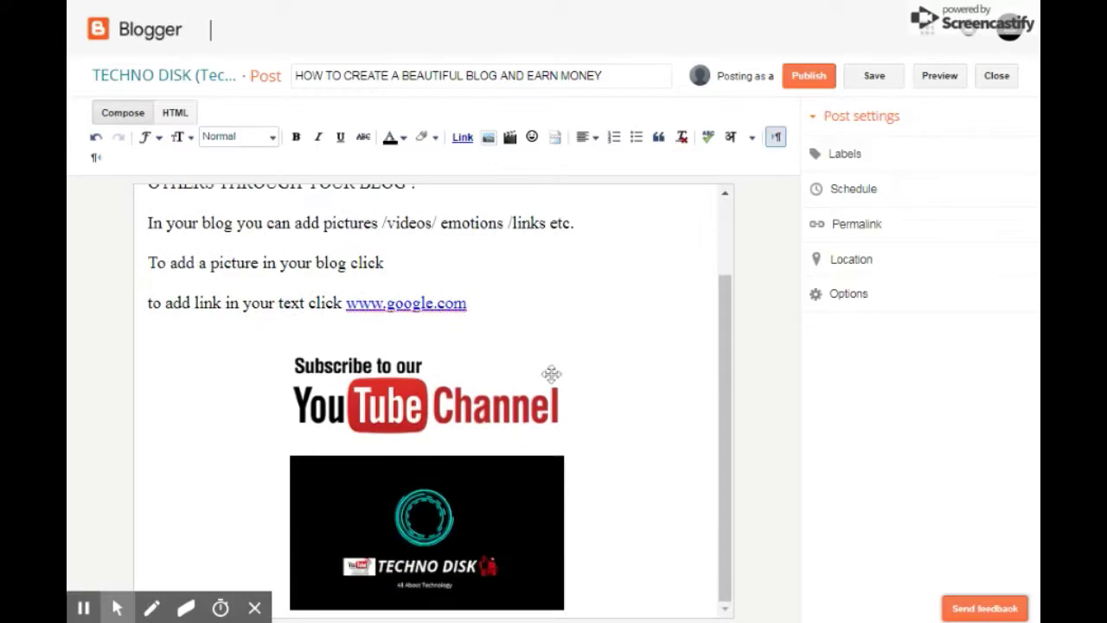
{"action": "scroll", "coordinate": [613, 201], "scroll_direction": "up", "scroll_amount": 2}
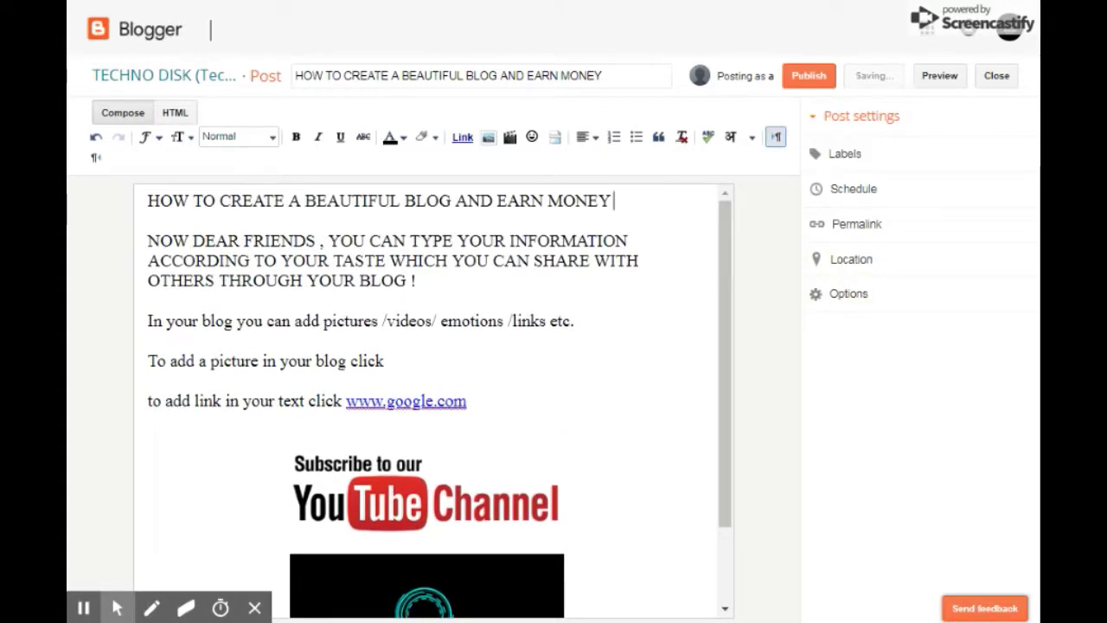
{"action": "scroll", "coordinate": [548, 494], "scroll_direction": "down", "scroll_amount": 2}
{"action": "scroll", "coordinate": [556, 459], "scroll_direction": "up", "scroll_amount": 2}
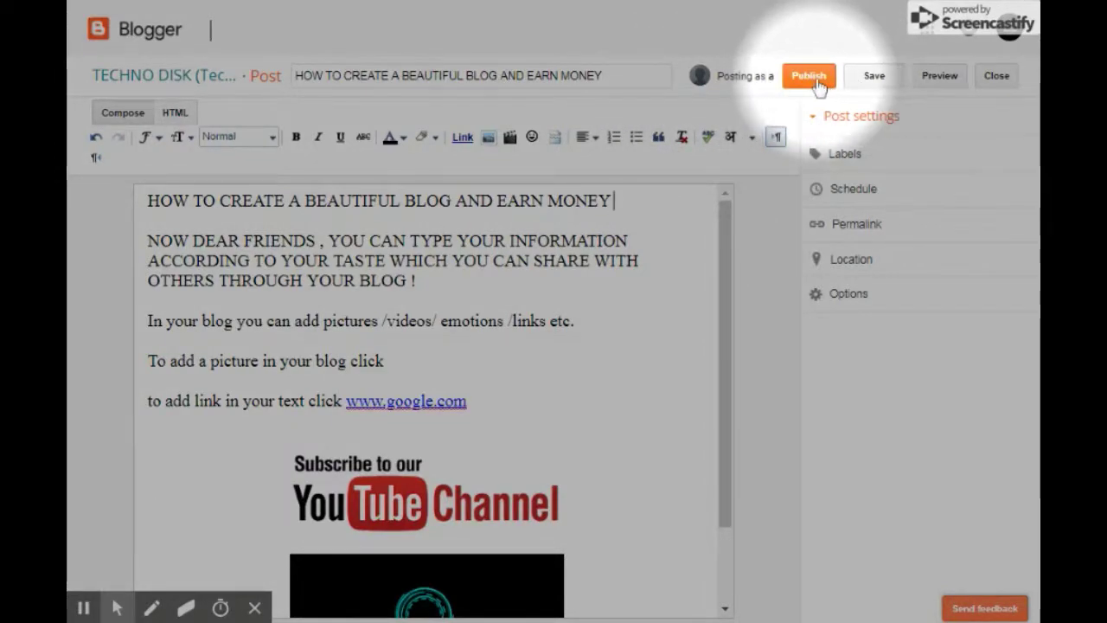
Save the draft and publish the post.
{"action": "left_click", "coordinate": [874, 79]}
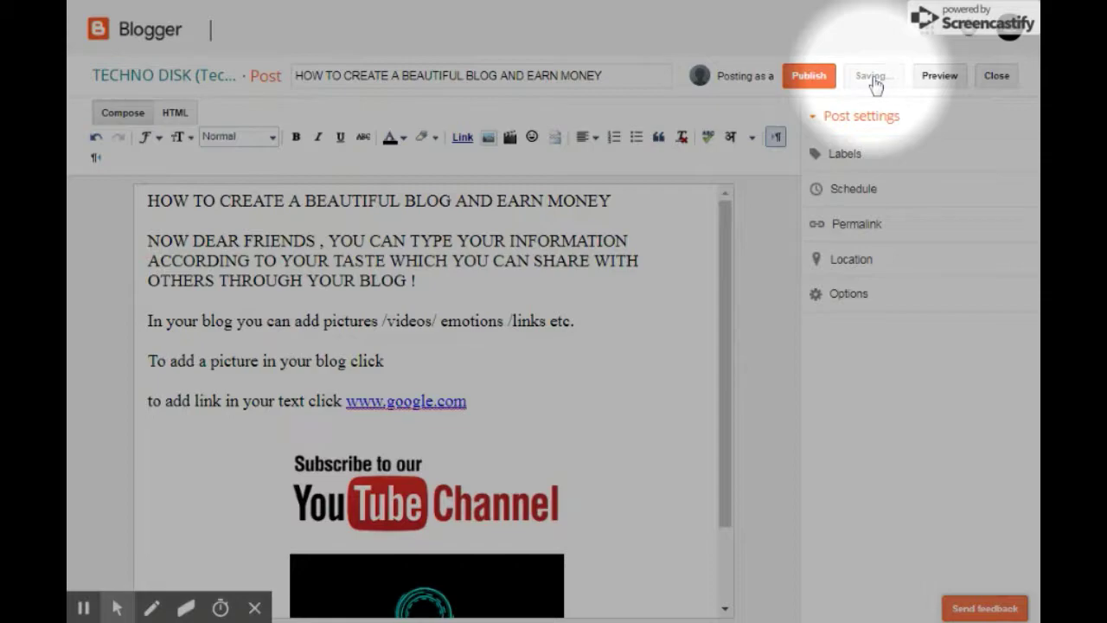
{"action": "left_click", "coordinate": [813, 85]}
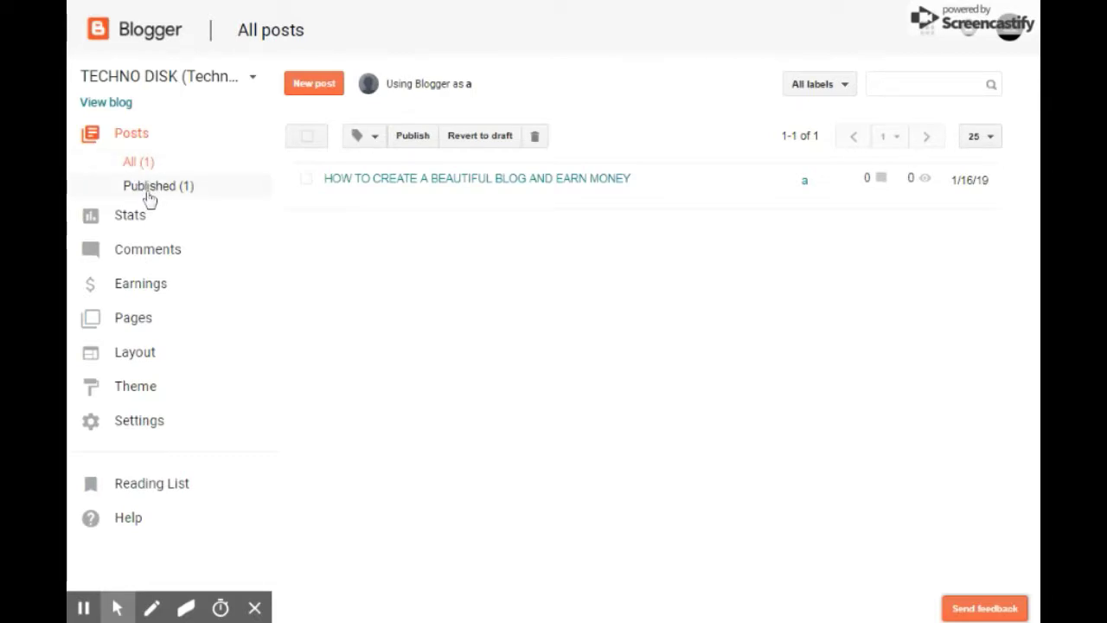
Dismiss the Google+ notice and reopen the published post from All posts in the editor.
{"action": "key", "text": "alt+f"}
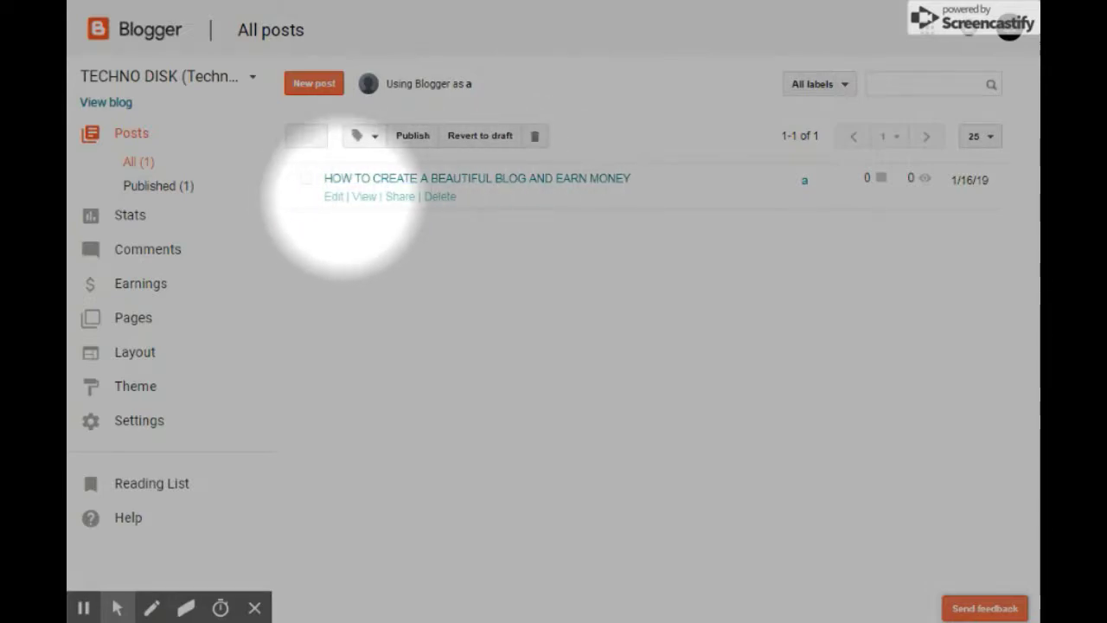
{"action": "left_click", "coordinate": [370, 200]}
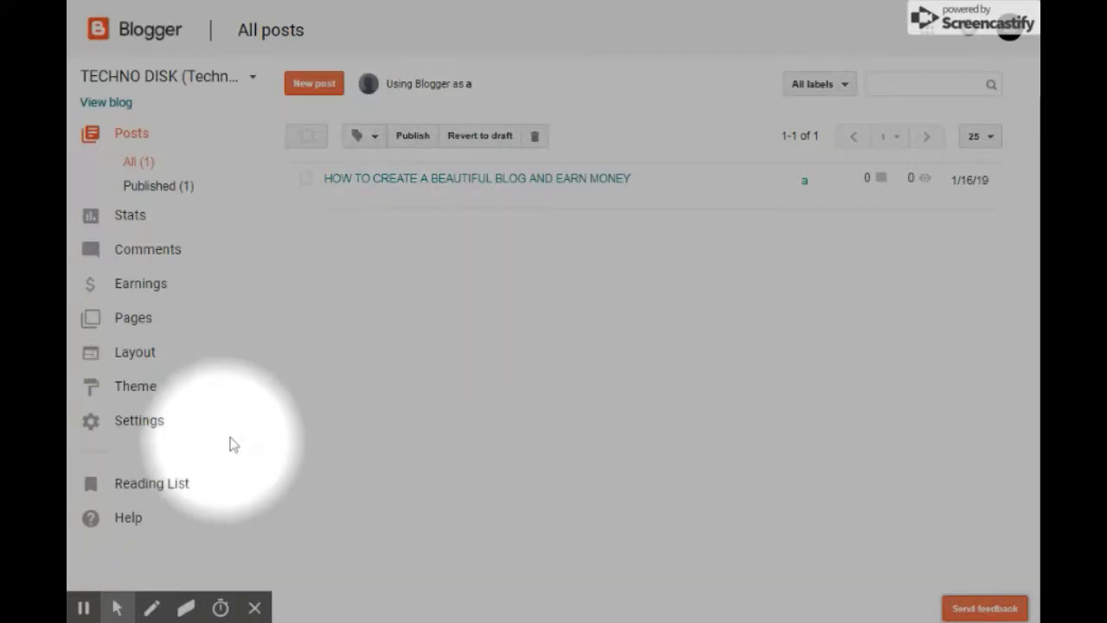
{"action": "key", "text": "alt+f"}
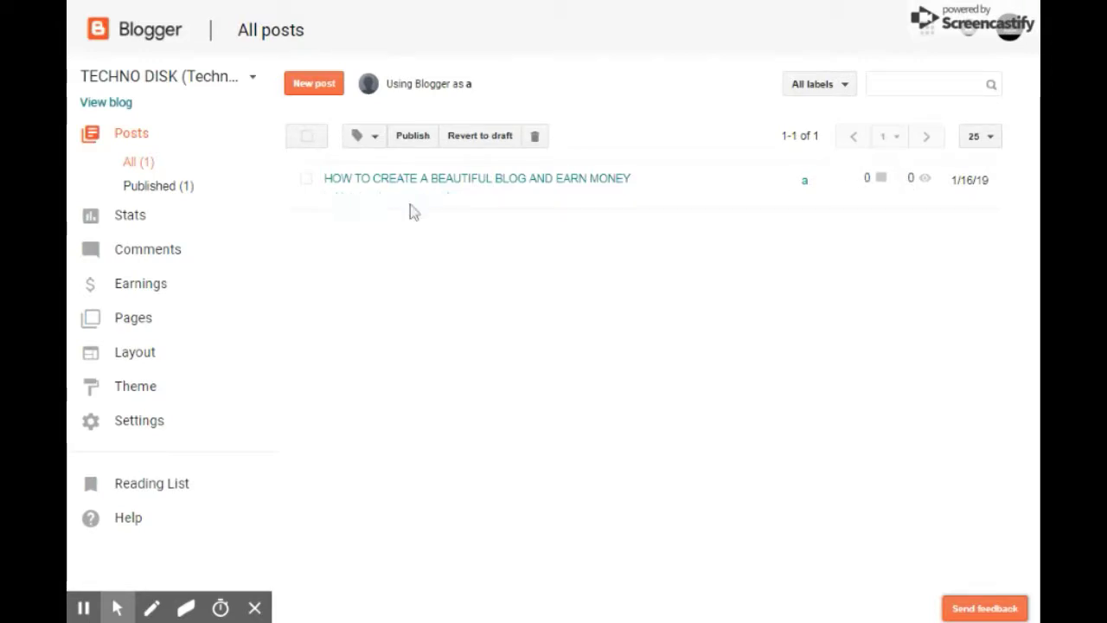
{"action": "left_click_drag", "start_coordinate": [422, 270], "coordinate": [402, 300]}
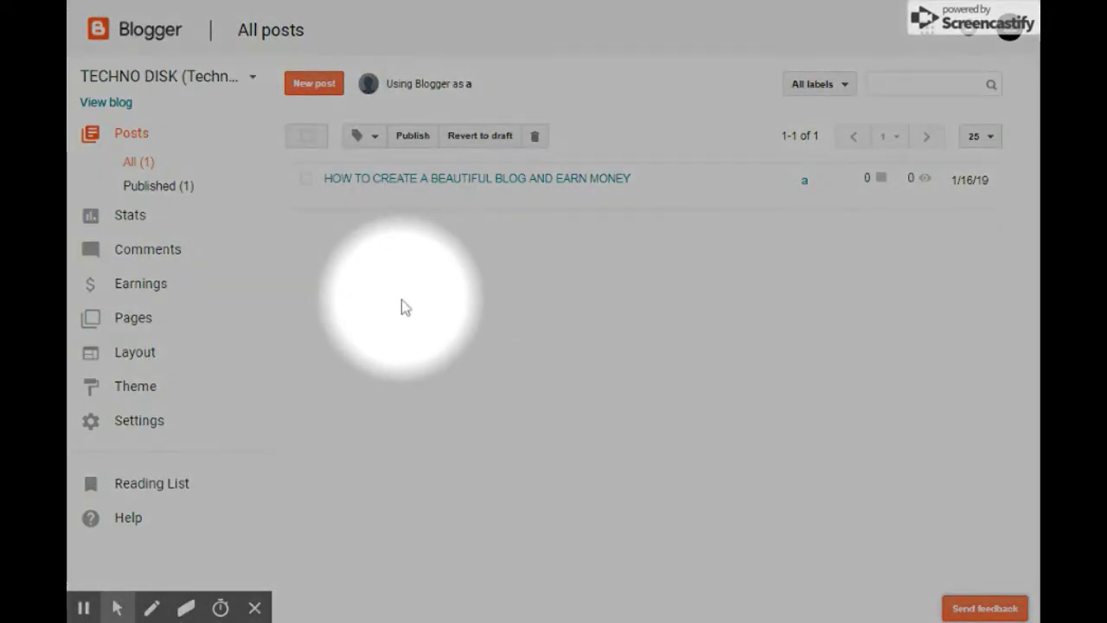
{"action": "mouse_move", "coordinate": [400, 197]}
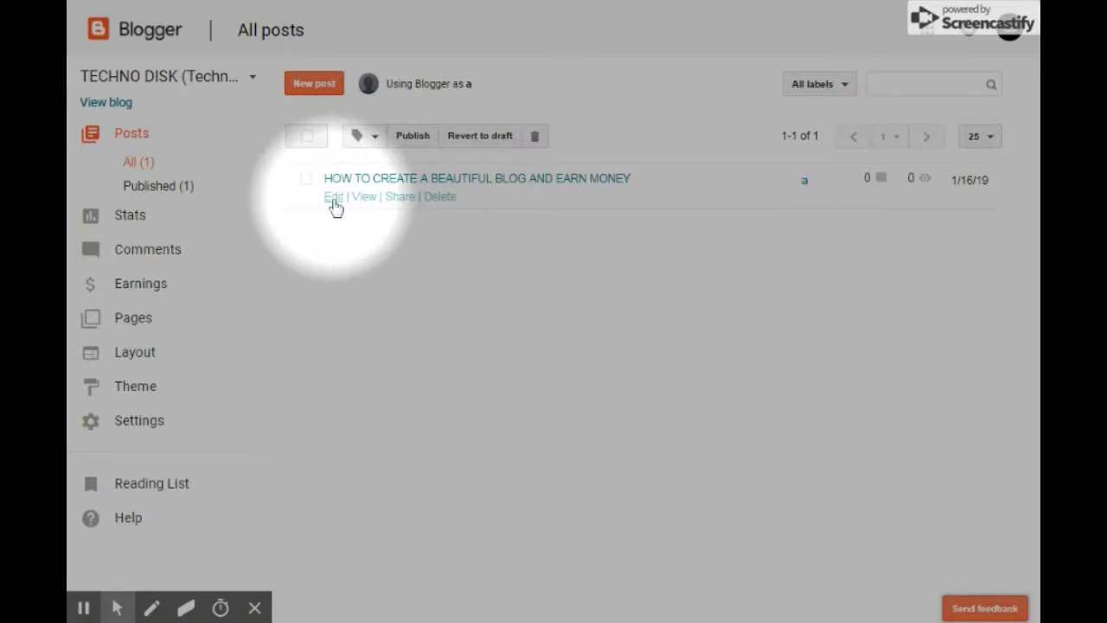
{"action": "left_click", "coordinate": [401, 197]}
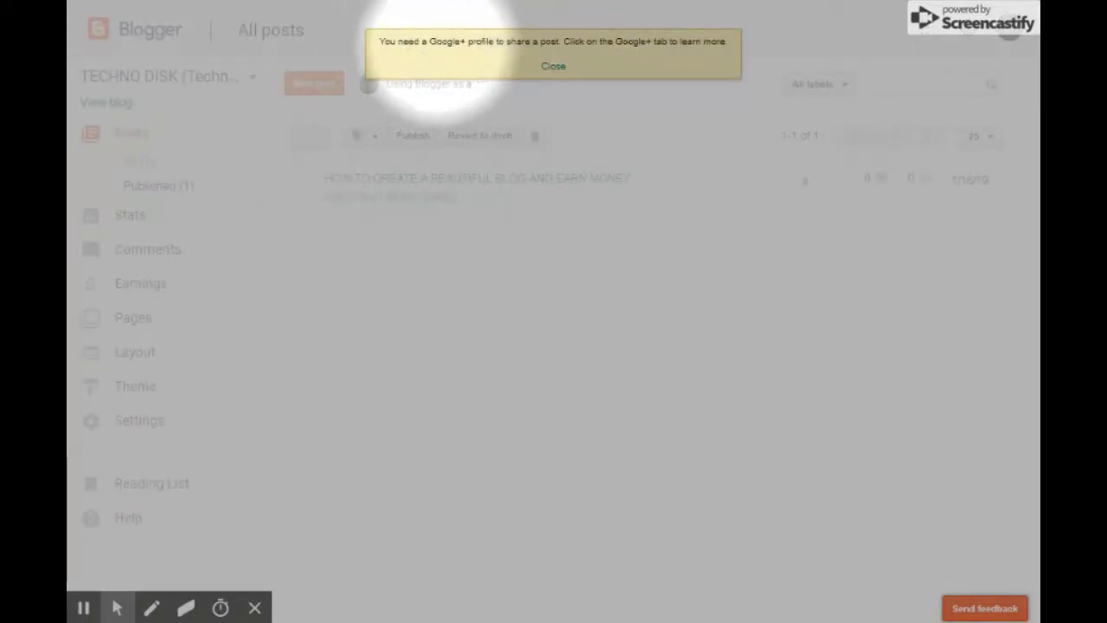
{"action": "left_click", "coordinate": [554, 66]}
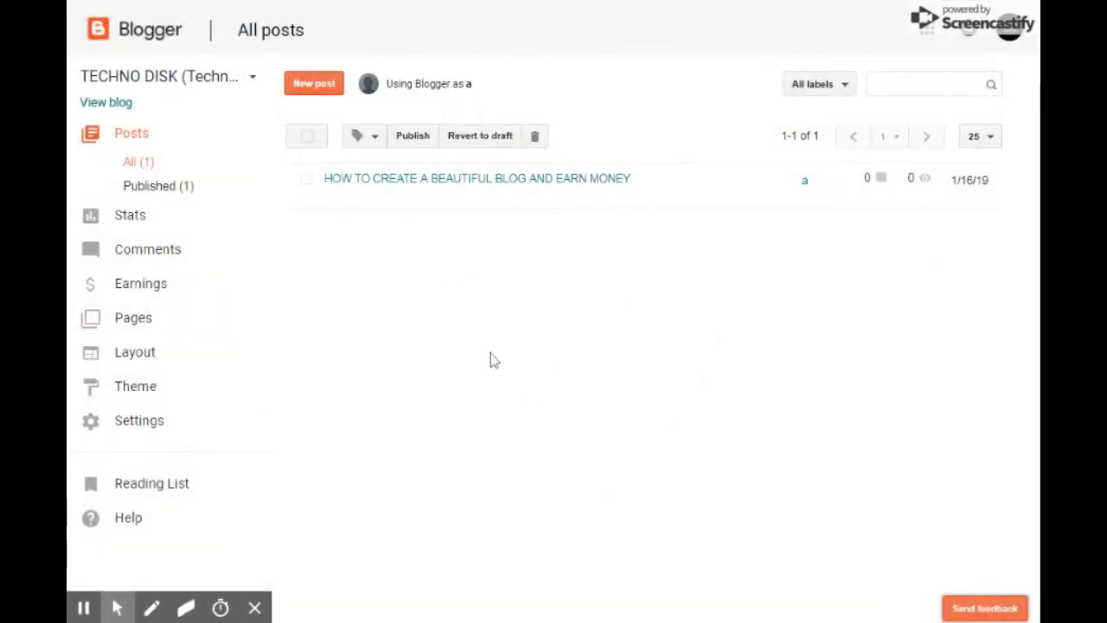
{"action": "mouse_move", "coordinate": [330, 206]}
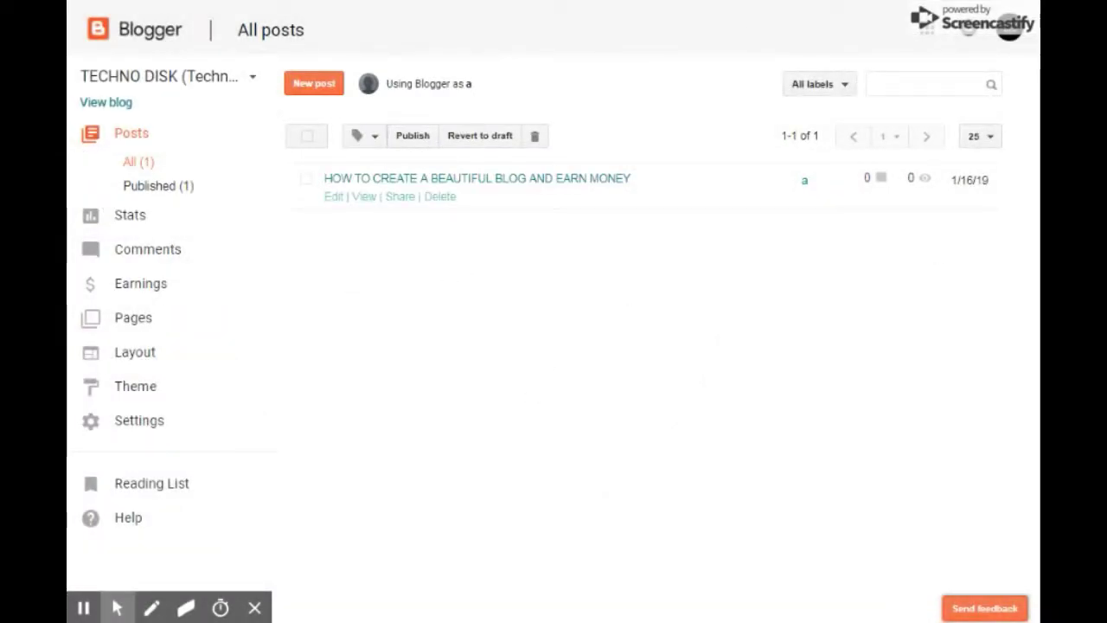
{"action": "left_click", "coordinate": [334, 199]}
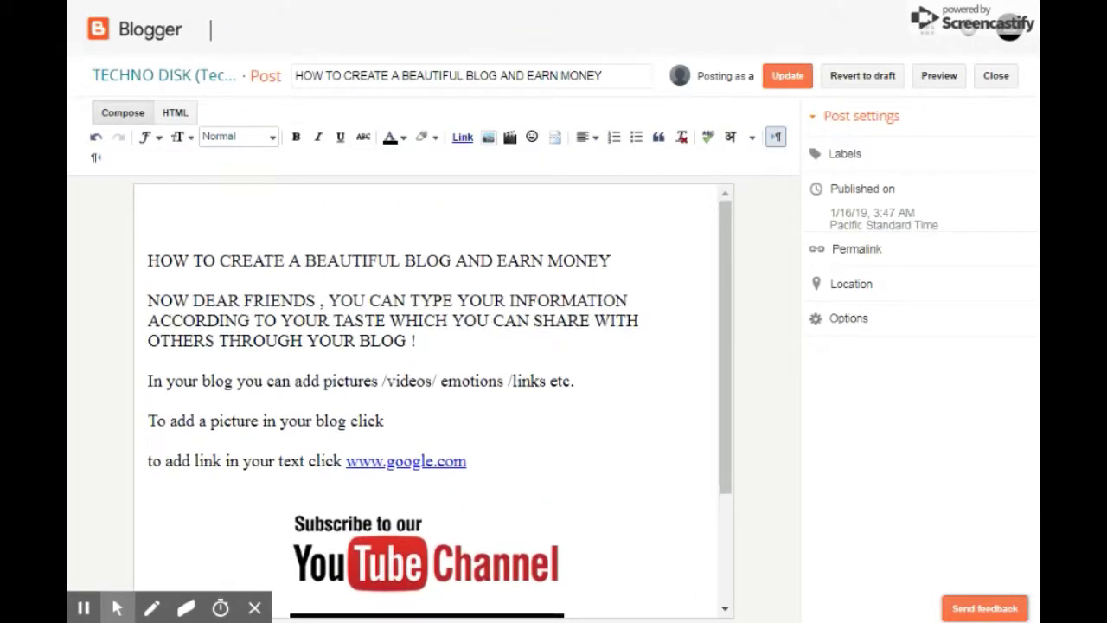
Type 'Thanks for watching friends ! Please subscribe our channel & like the video .' as the opening line.
{"action": "type", "text": "tHA"}
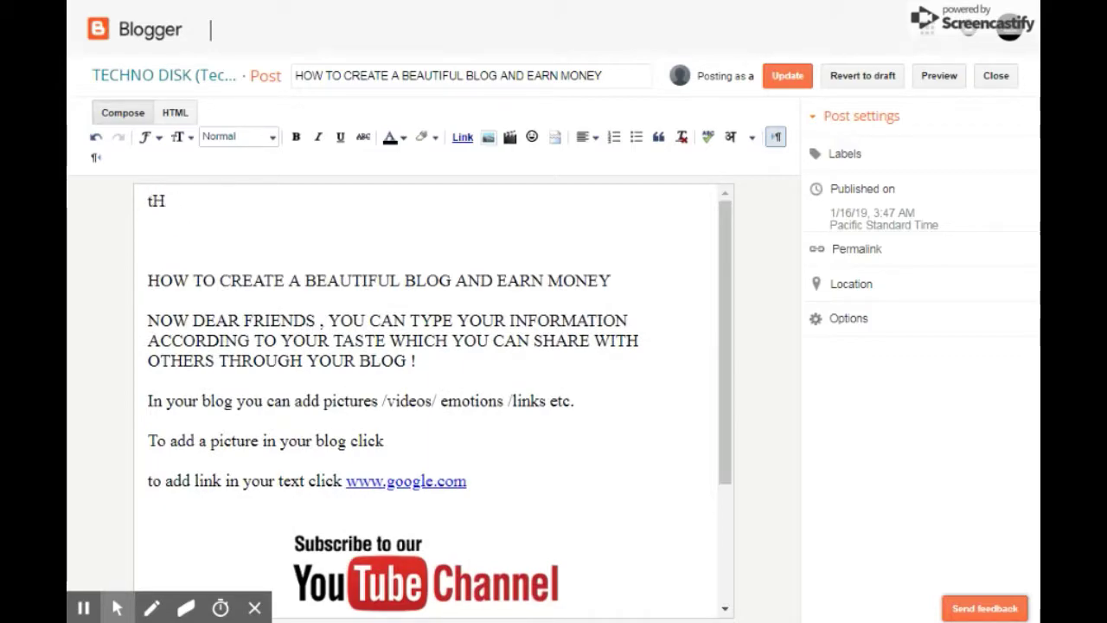
{"action": "key", "text": "BackSpace"}
{"action": "key", "text": "BackSpace"}
{"action": "type", "text": "Than"}
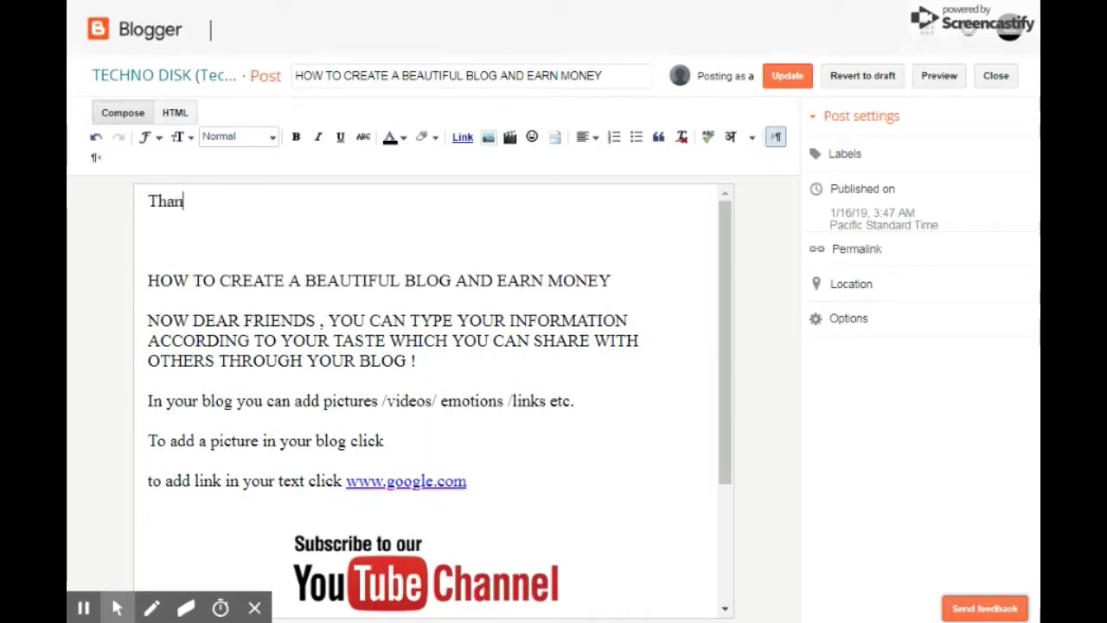
{"action": "type", "text": "ks for wa"}
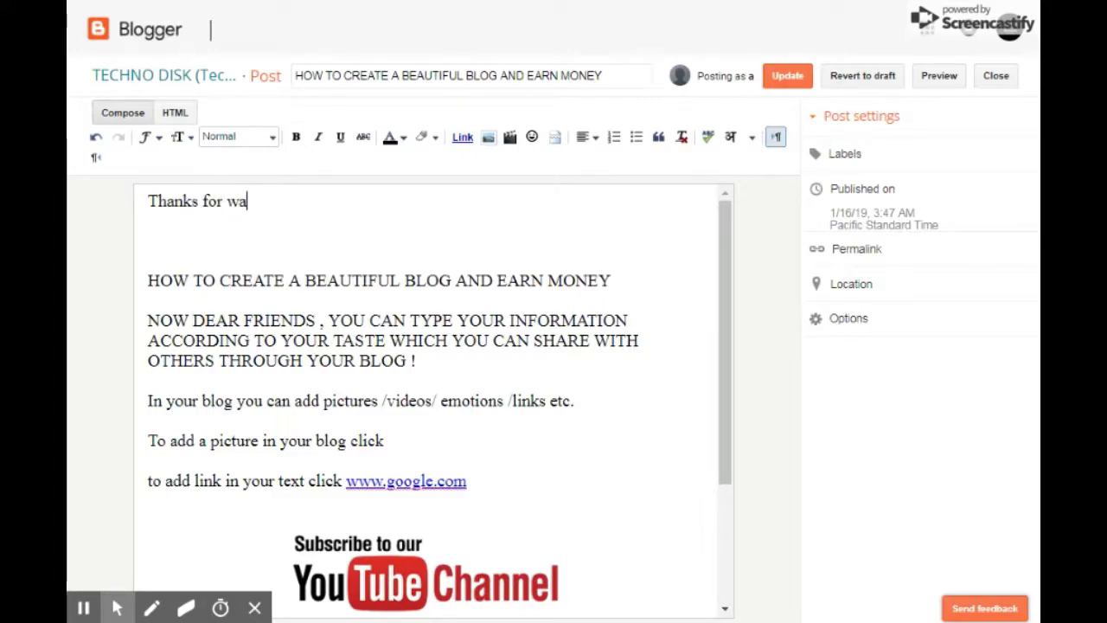
{"action": "type", "text": "tching frien"}
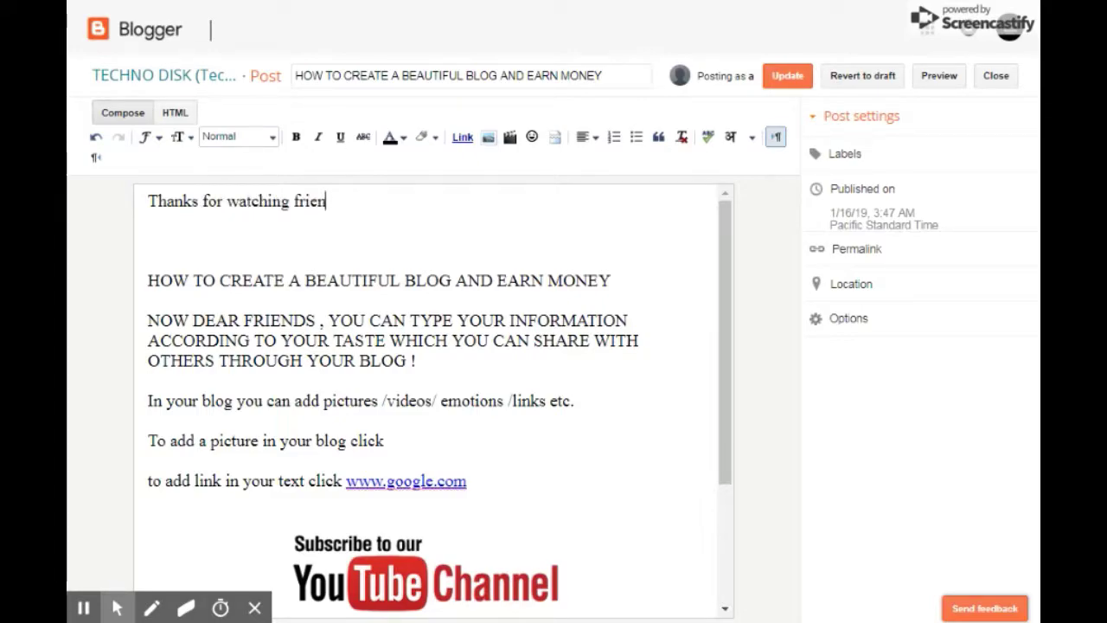
{"action": "type", "text": "ds ! Pe"}
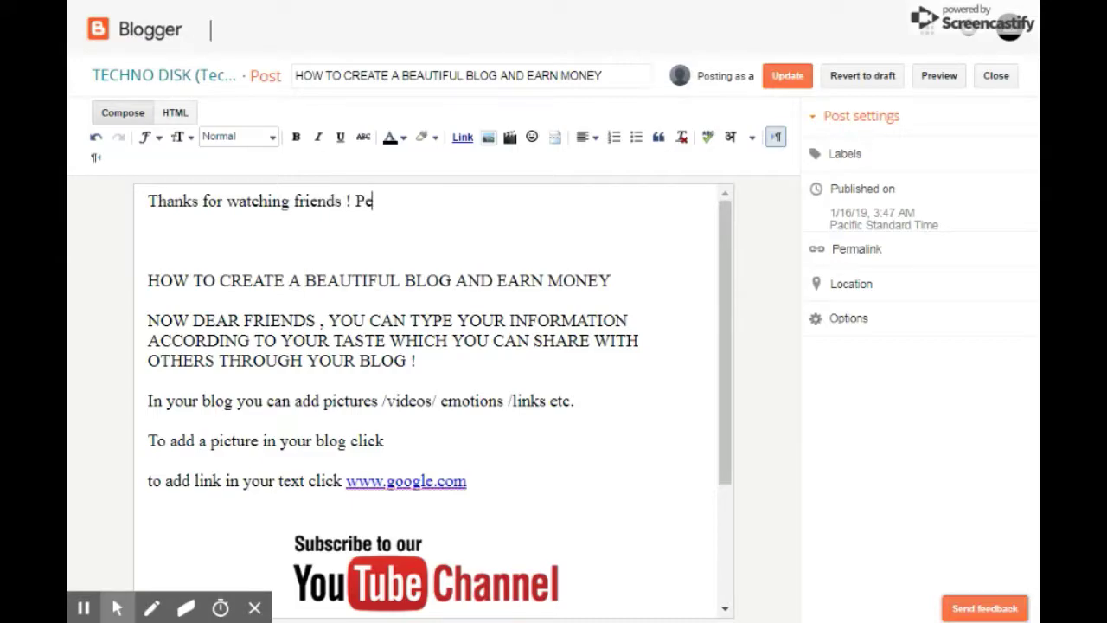
{"action": "key", "text": "BackSpace"}
{"action": "type", "text": "lease su"}
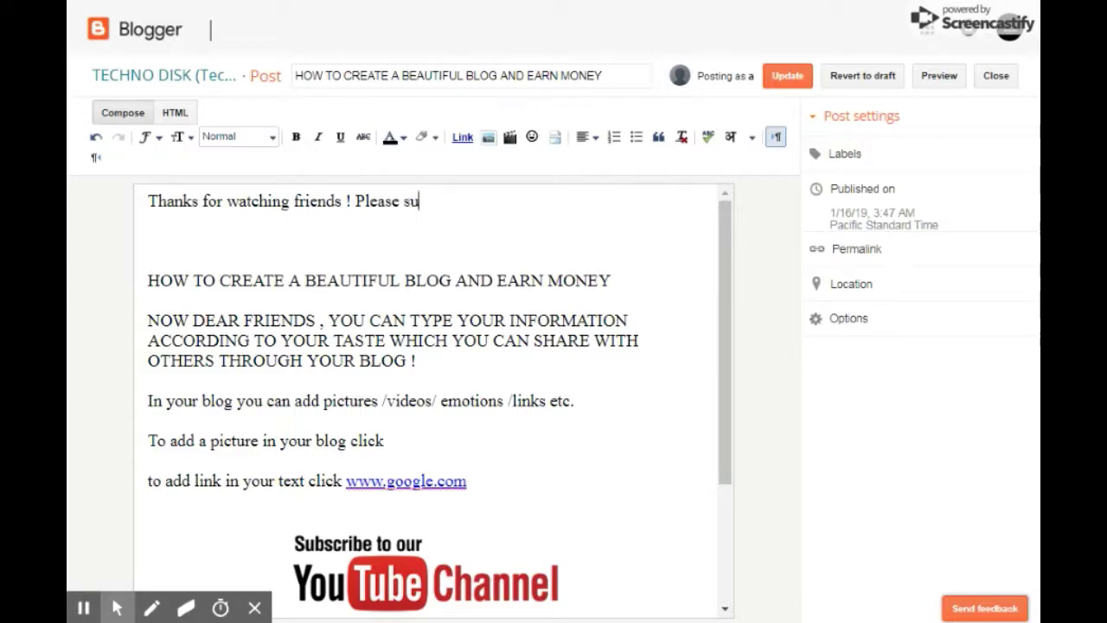
{"action": "type", "text": "bscribe "}
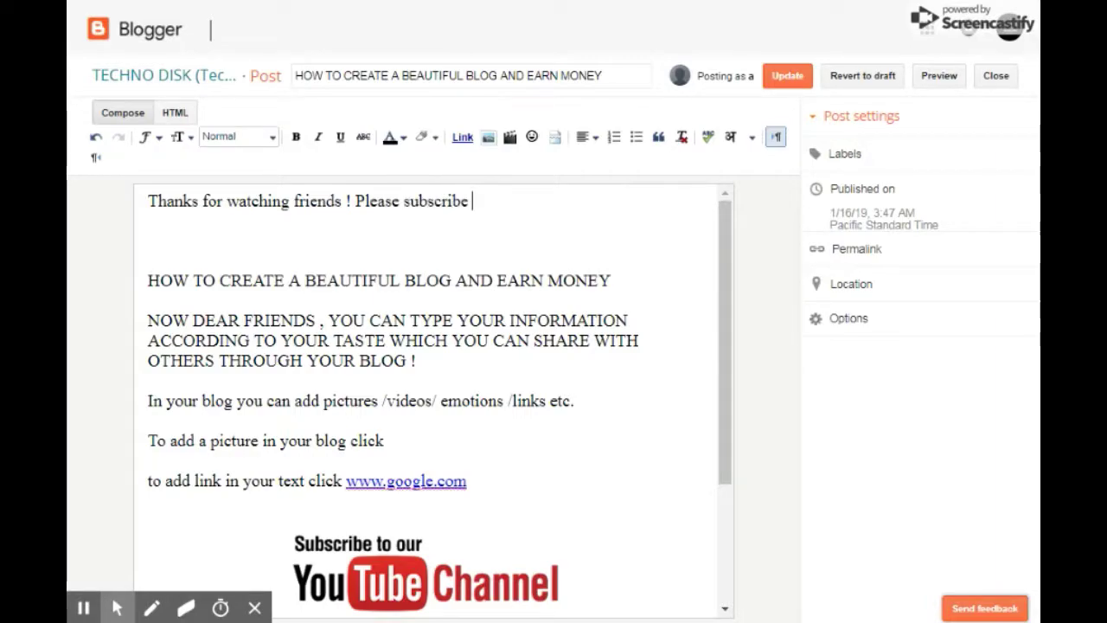
{"action": "type", "text": "oyu"}
{"action": "type", "text": "ur channel"}
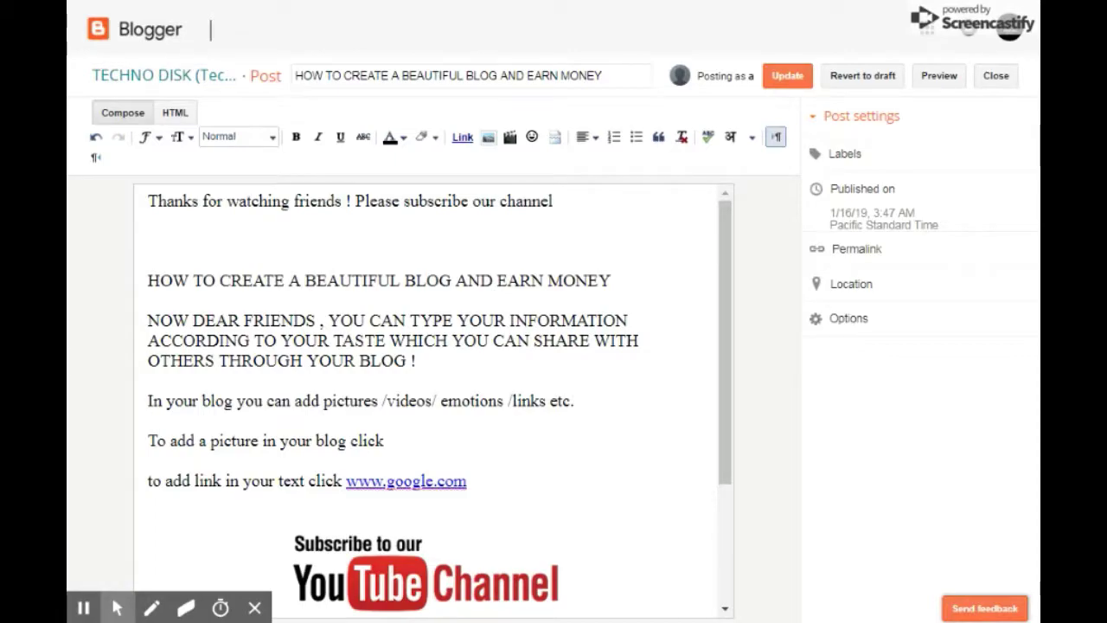
{"action": "type", "text": " & like "}
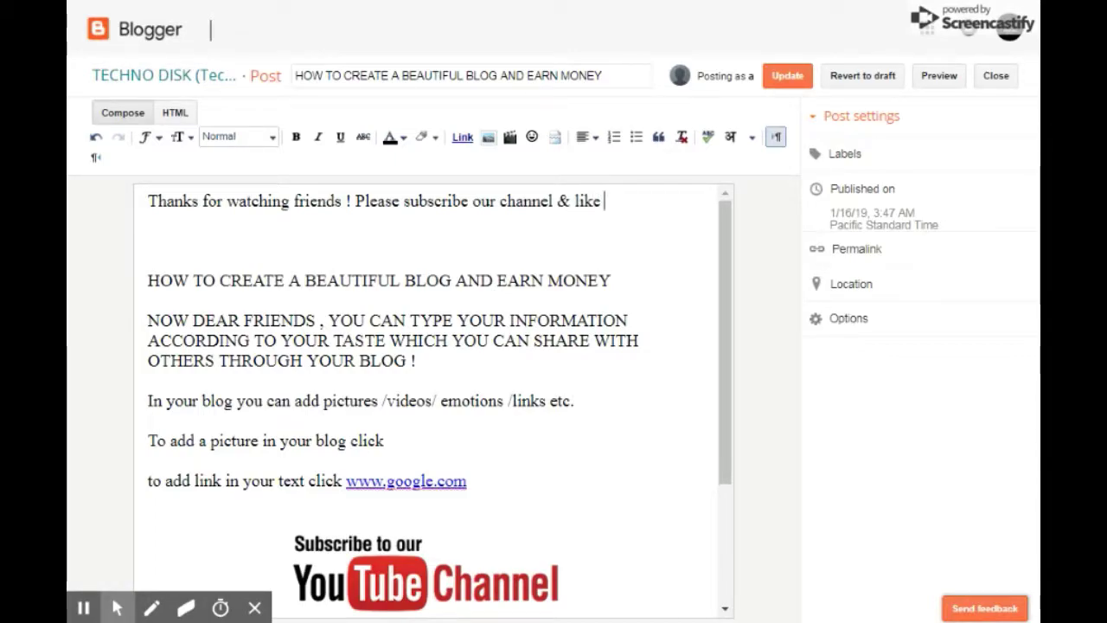
{"action": "type", "text": "the video"}
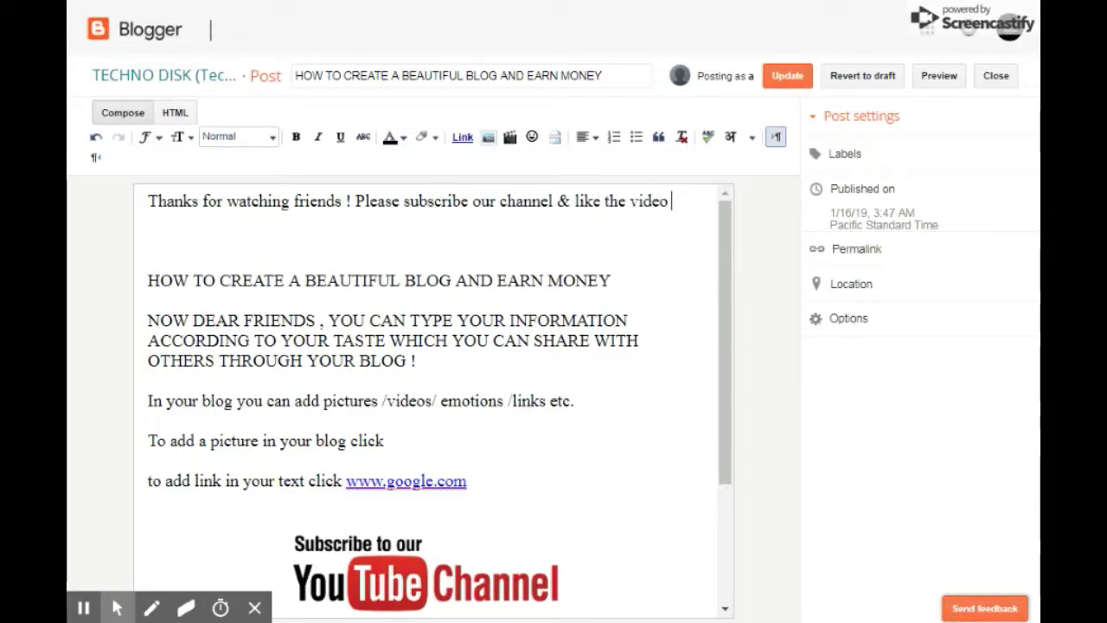
{"action": "type", "text": " ."}
{"action": "key", "text": "Return"}
{"action": "key", "text": "Return"}
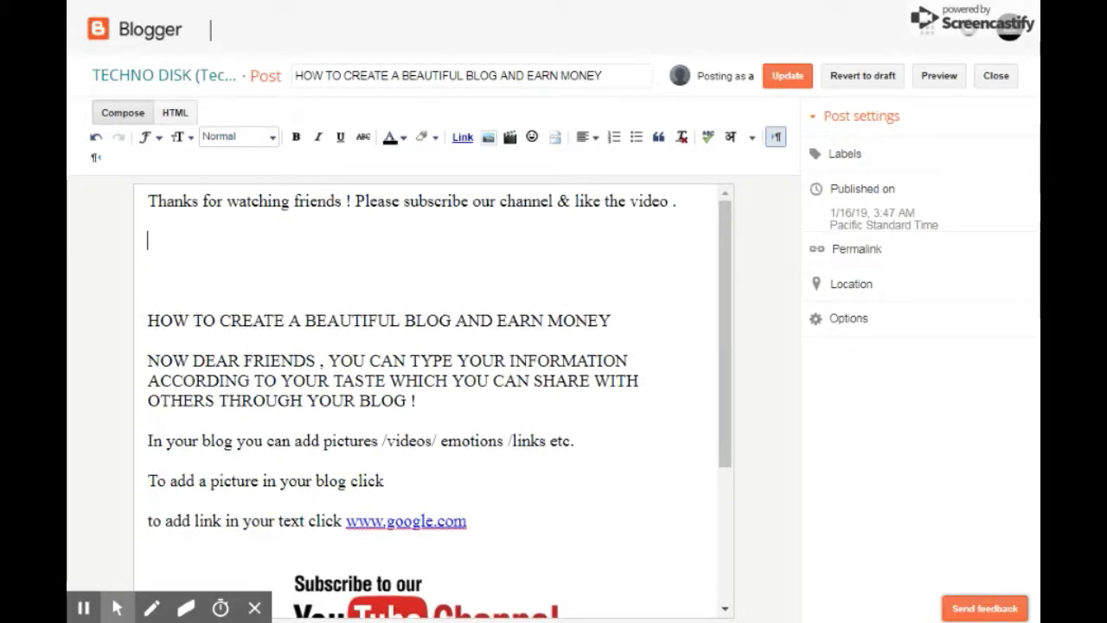
{"action": "left_click", "coordinate": [532, 139]}
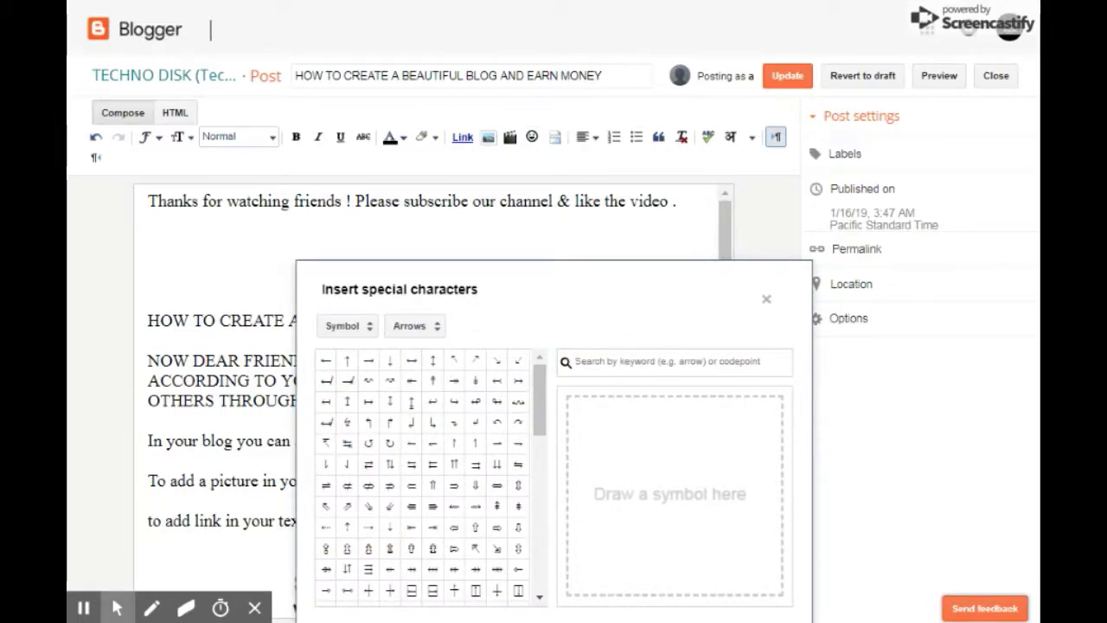
{"action": "left_click", "coordinate": [204, 257]}
{"action": "left_click", "coordinate": [767, 299]}
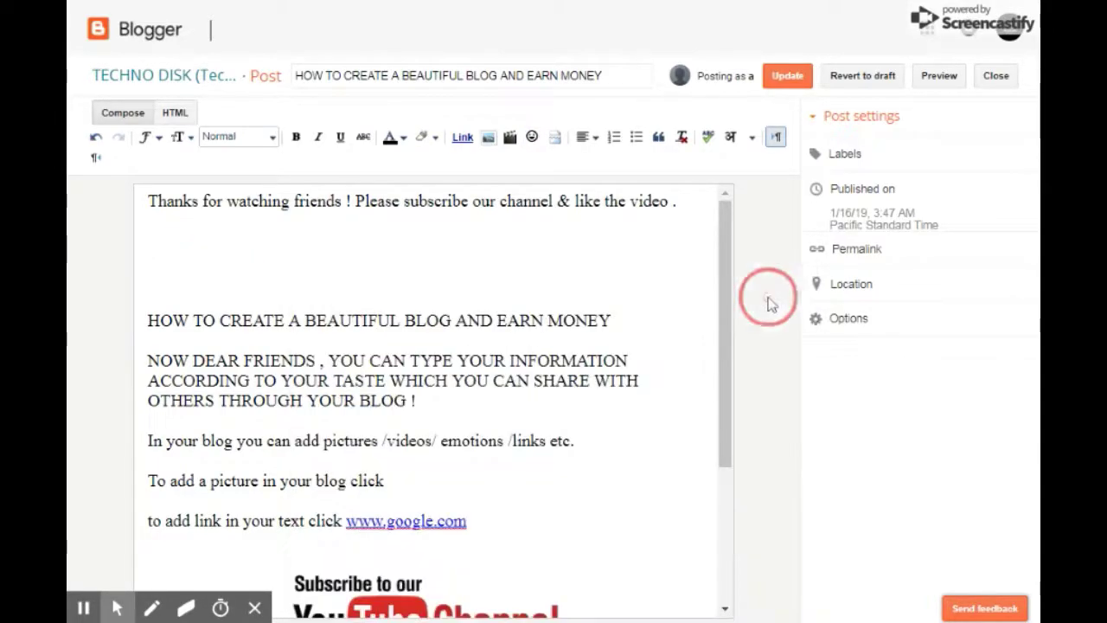
{"action": "left_click", "coordinate": [475, 270]}
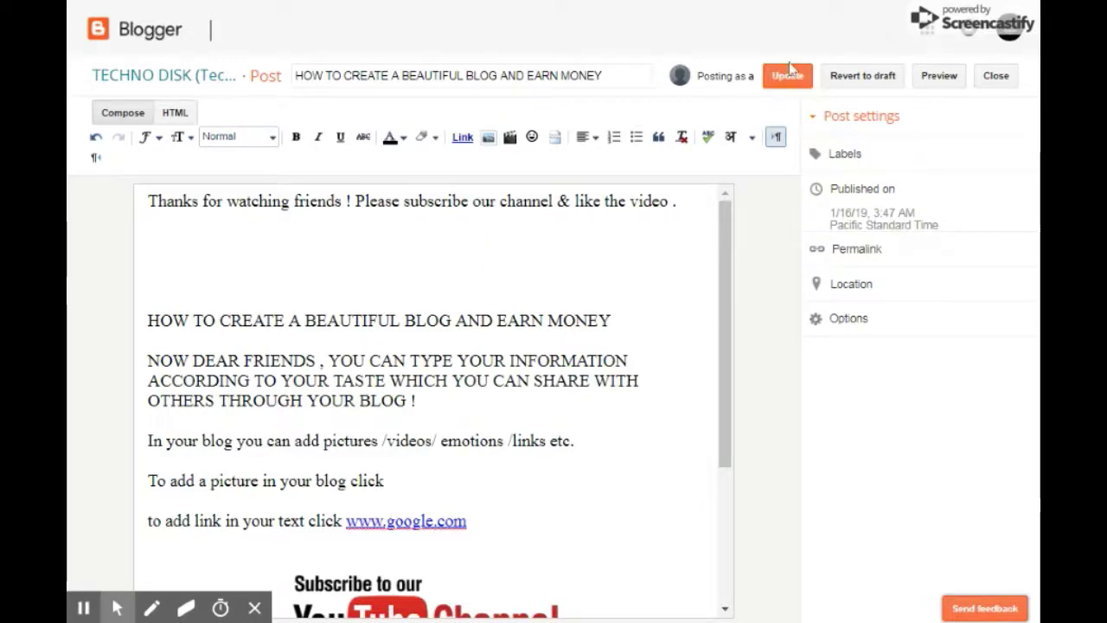